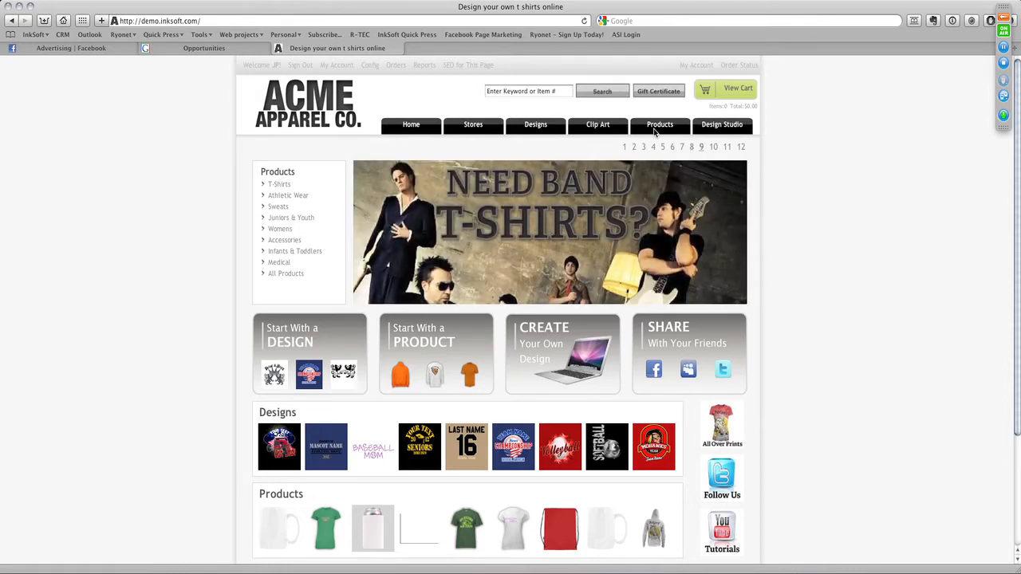
- Open the DRUMS FLUTE COLOR design from the American Pride clip art category
click(645, 148)
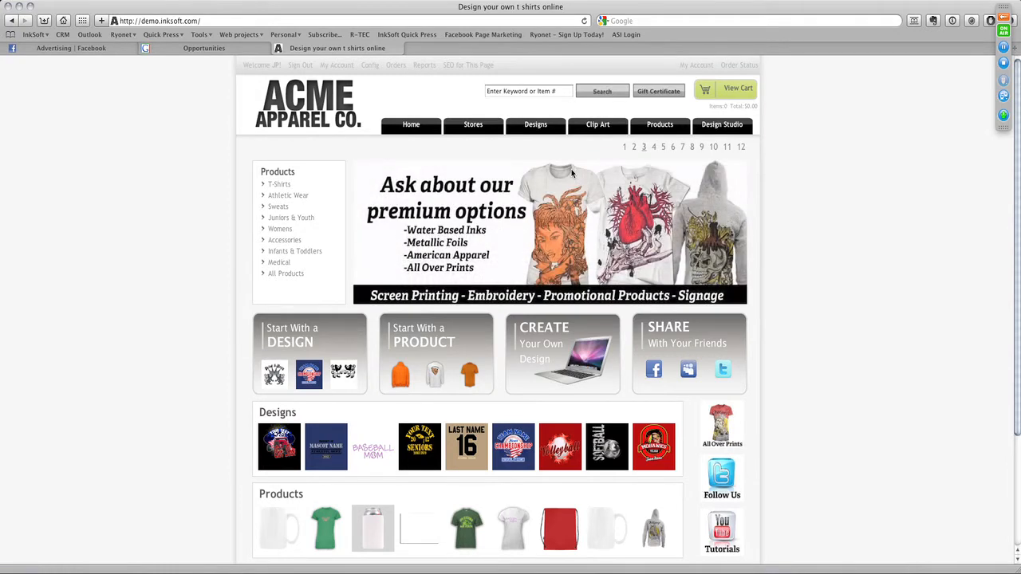
click(582, 126)
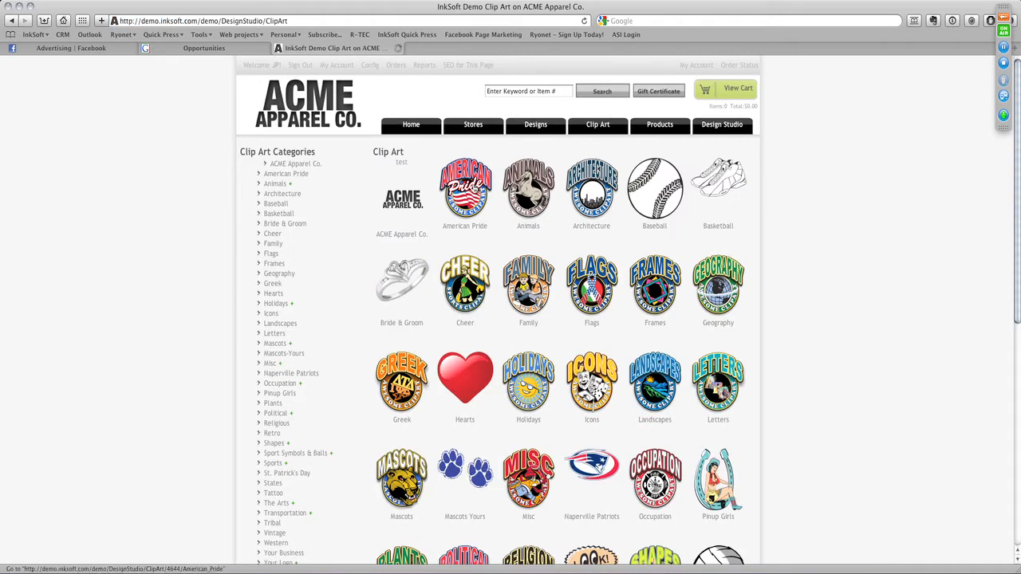
click(476, 190)
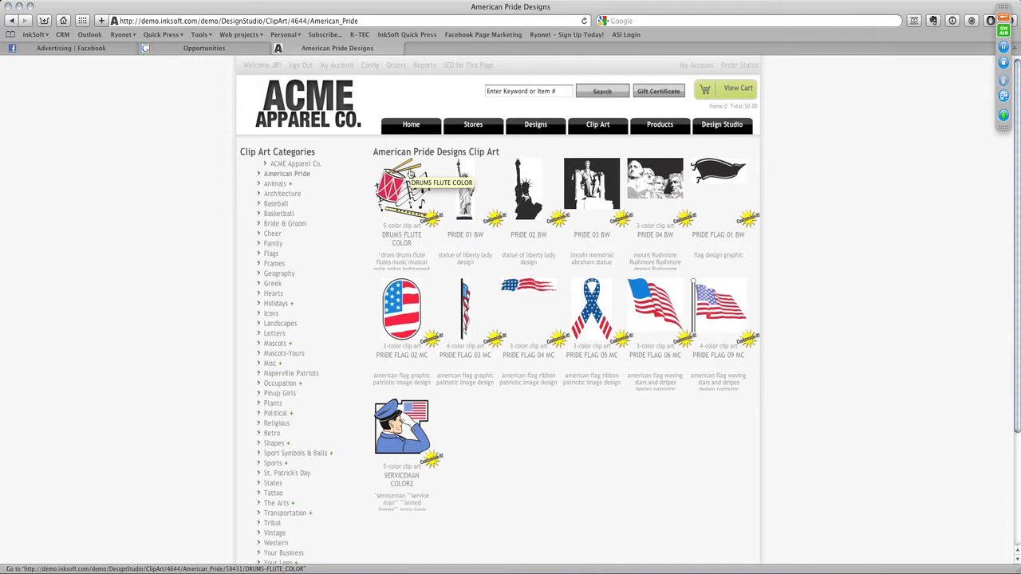
click(406, 174)
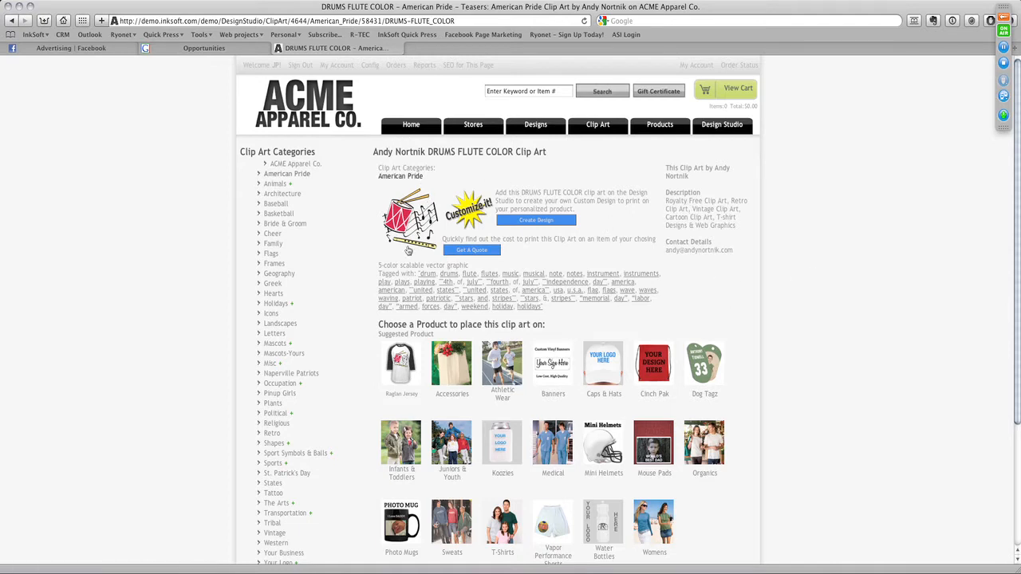
- Examine the keyword tags of the drums and flute clip art and return to the store's home page
drag(371, 275, 564, 319)
click(565, 317)
click(416, 129)
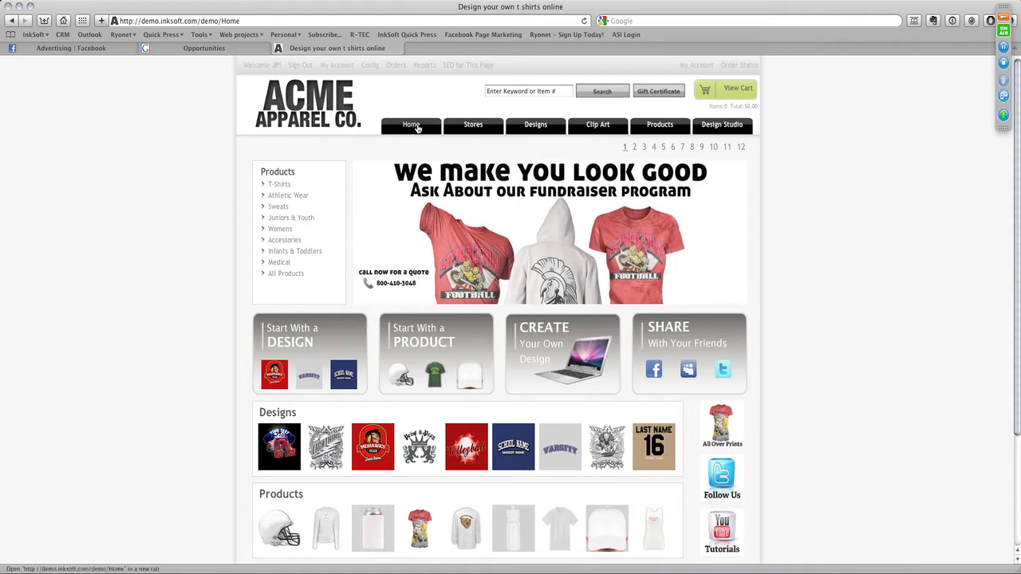
- Search Google for "estate pipe tobacco" in a new browser tab and look through the results
key(super+t)
click(637, 20)
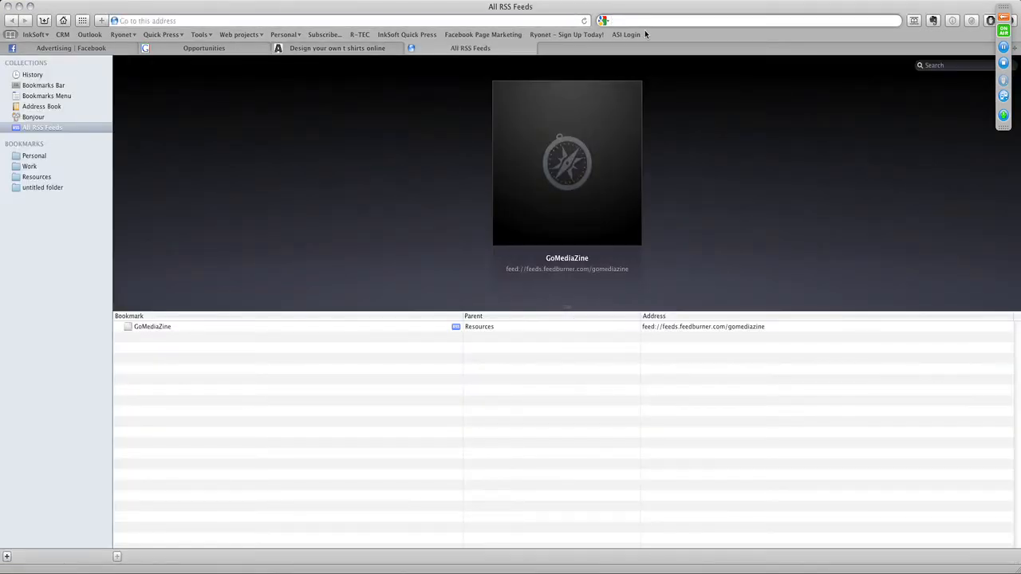
text(esty)
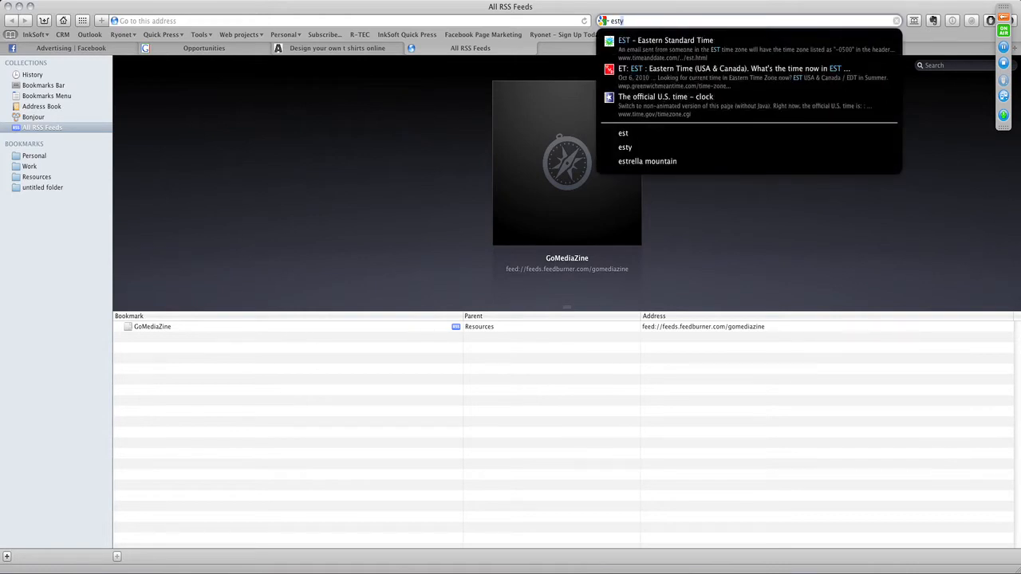
key(BackSpace)
text(ate)
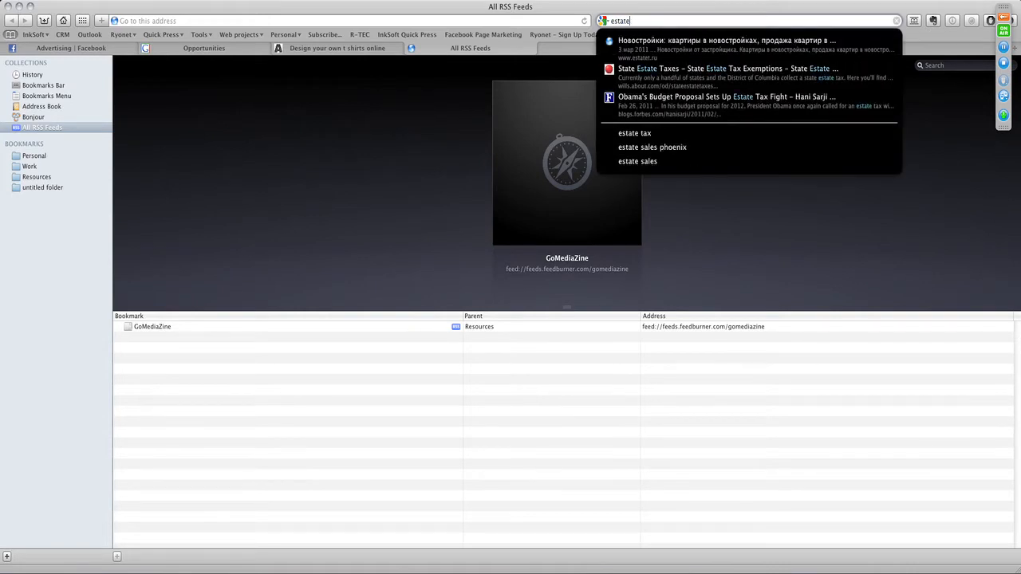
text( pipe tab)
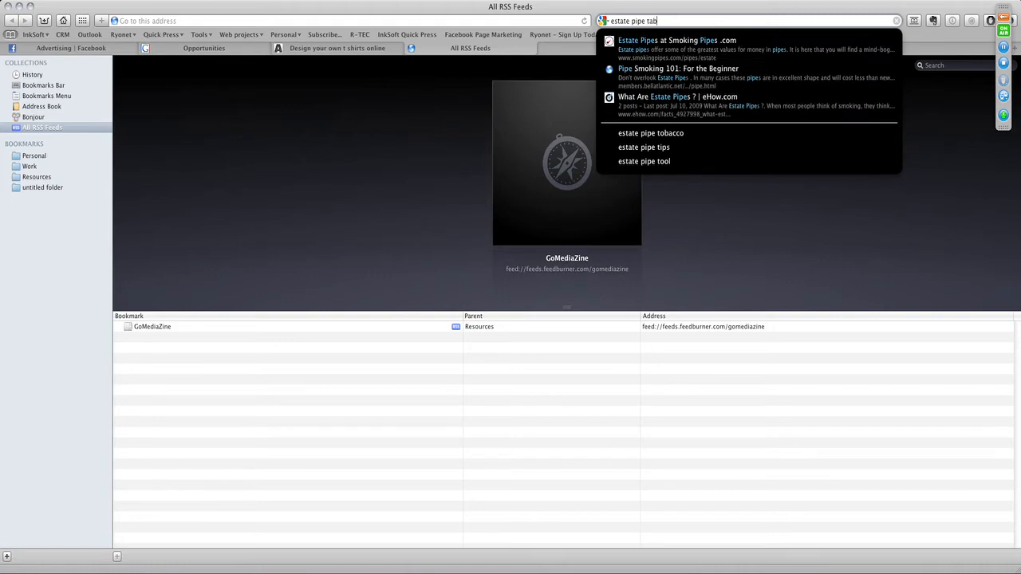
key(Down)
key(Down)
key(Down)
key(Down)
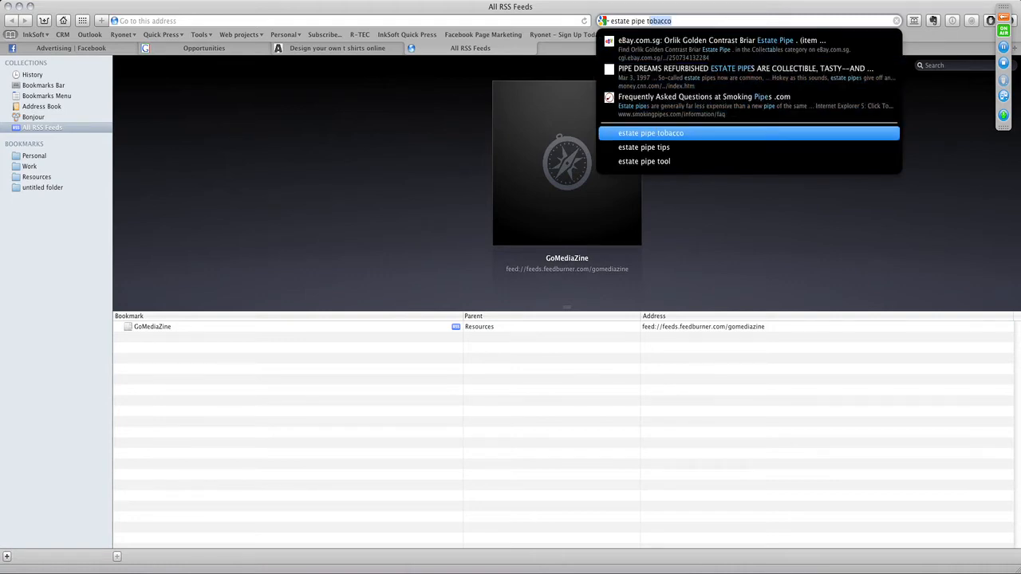
key(Return)
scroll(560, 206, down, 3)
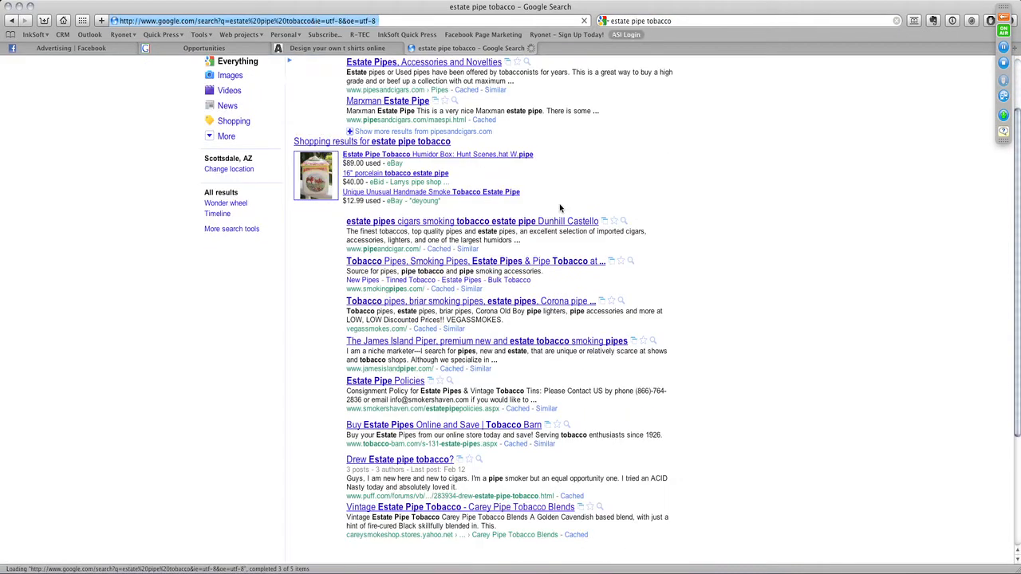
scroll(559, 209, up, 3)
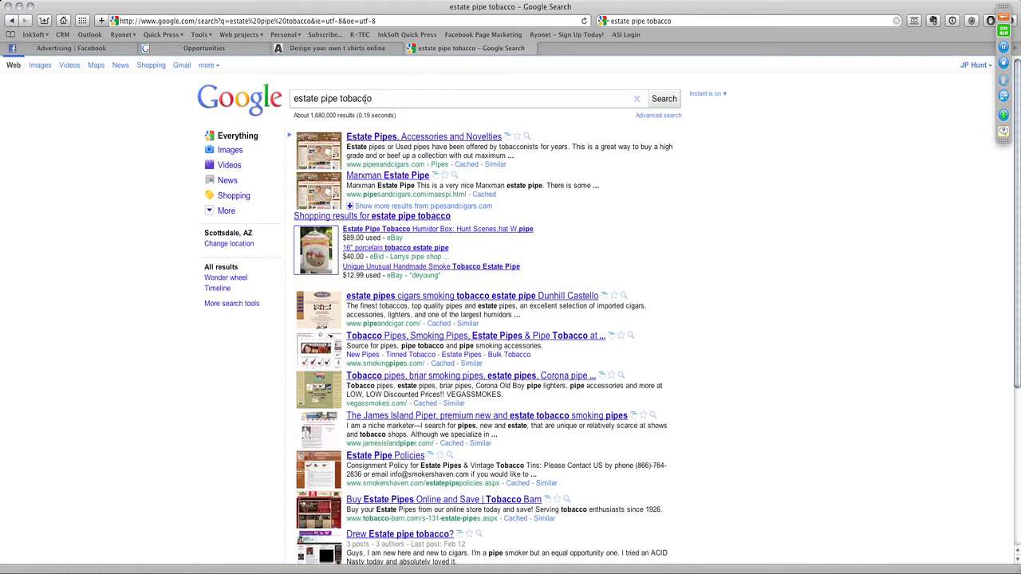
drag(383, 99, 317, 98)
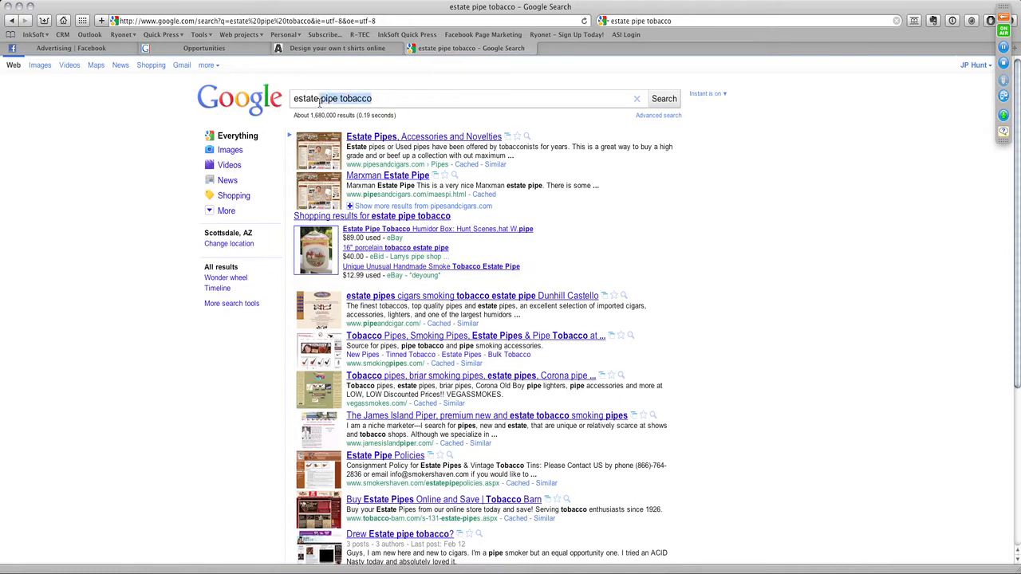
click(391, 98)
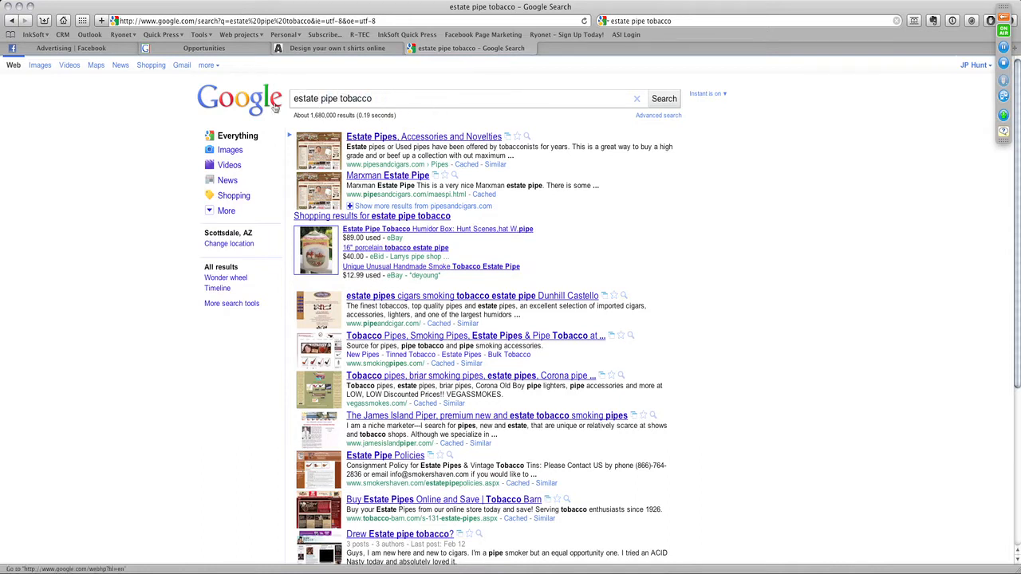
drag(294, 98, 380, 97)
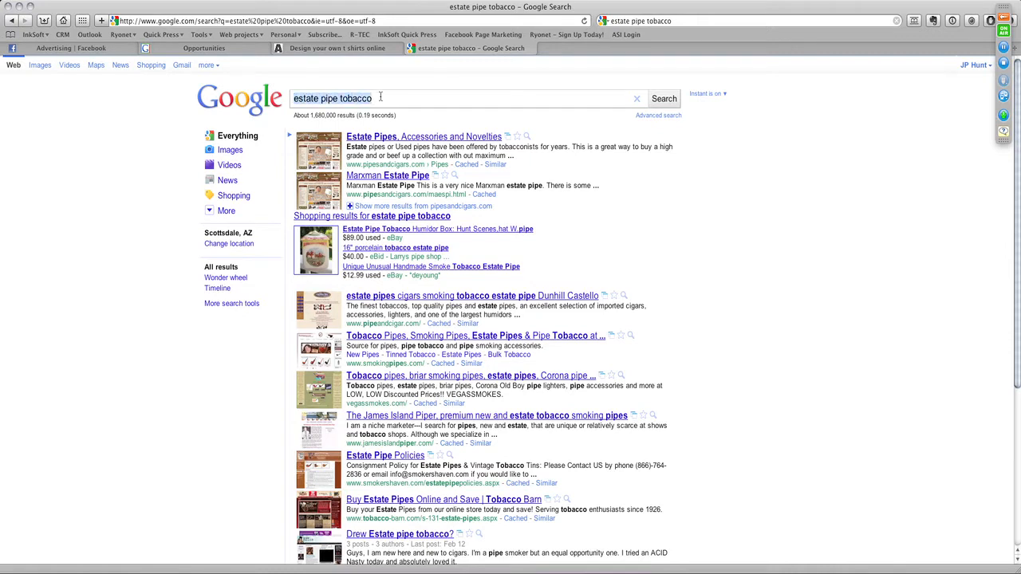
click(380, 98)
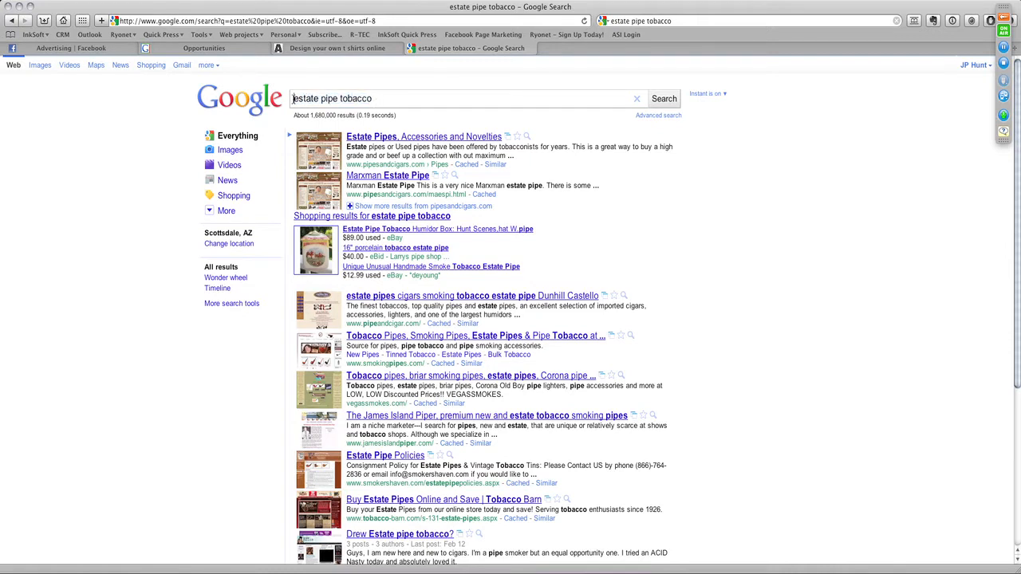
drag(293, 98, 307, 98)
click(415, 97)
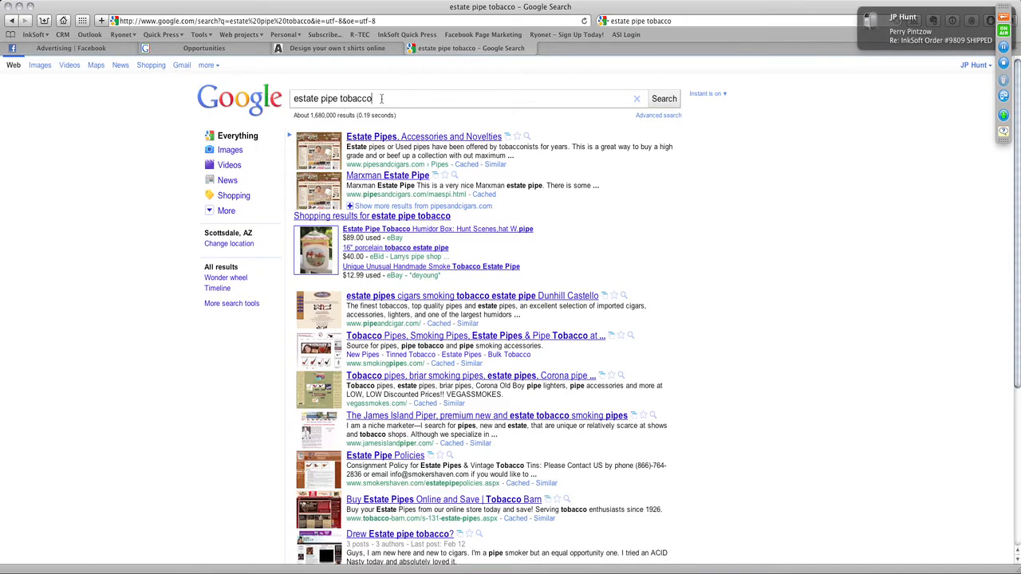
mouse_move(379, 98)
mouse_down()
mouse_move(285, 100)
mouse_move(392, 96)
mouse_up()
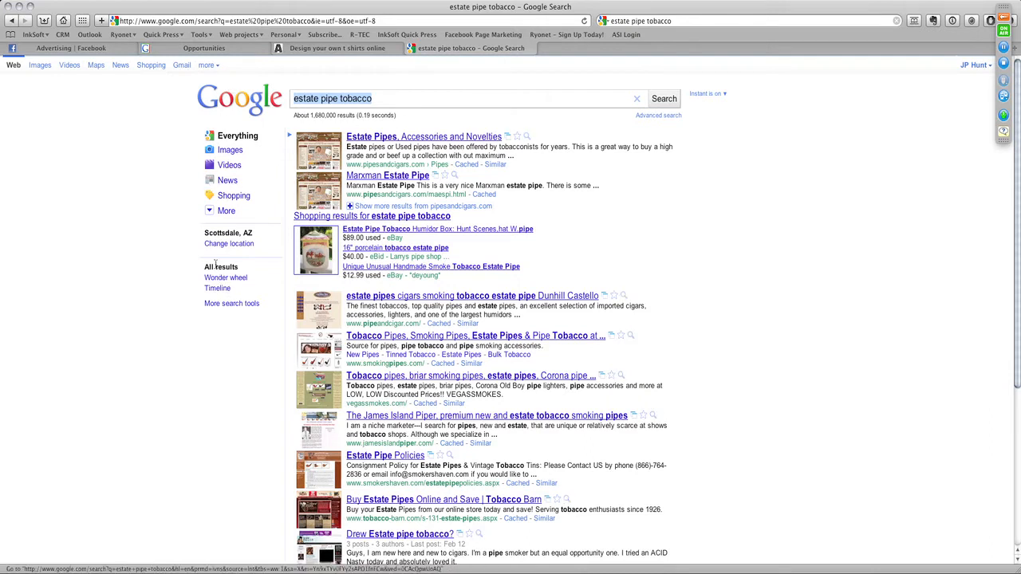
- Expand the additional search tools and show the Wonder wheel for the estate pipe tobacco search
drag(202, 269, 242, 269)
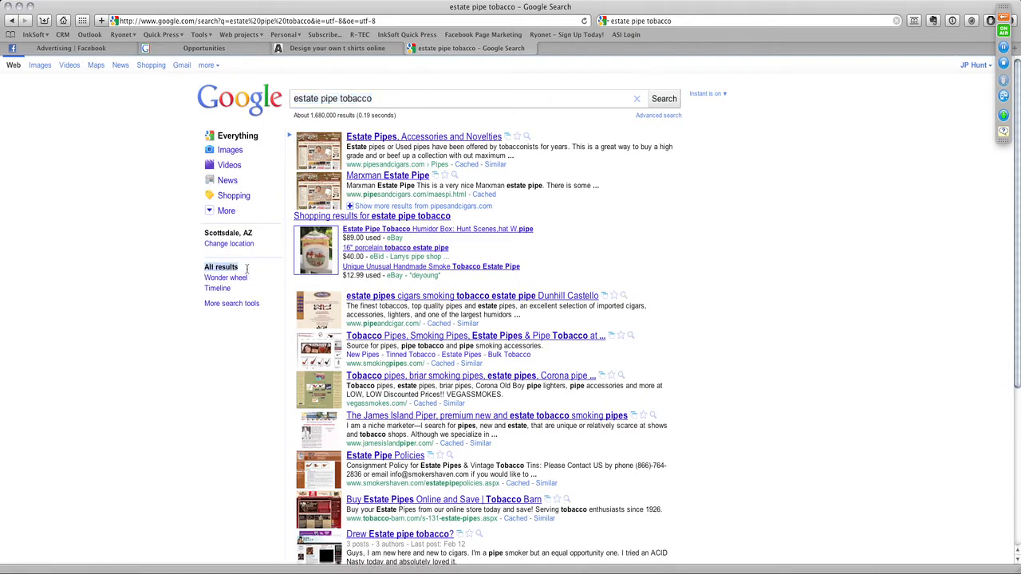
click(224, 304)
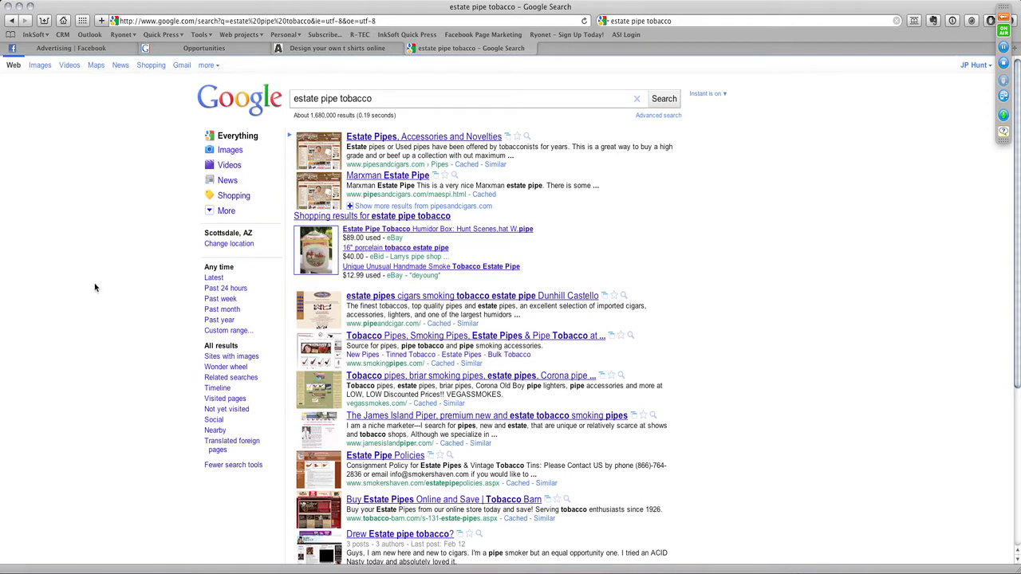
click(211, 367)
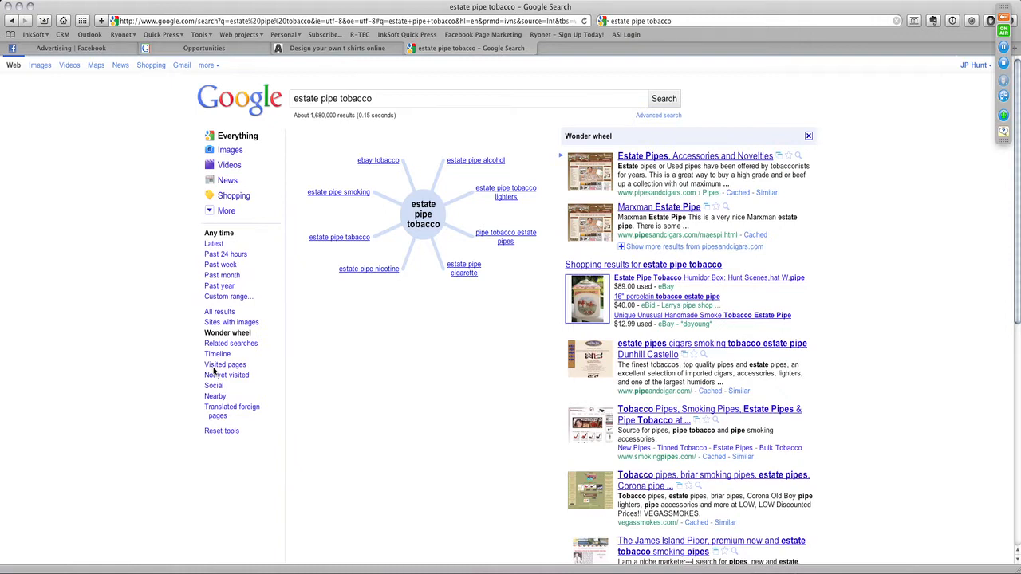
- Search for "custom t shirts arizona" and display its related searches
triple_click(410, 97)
text(c)
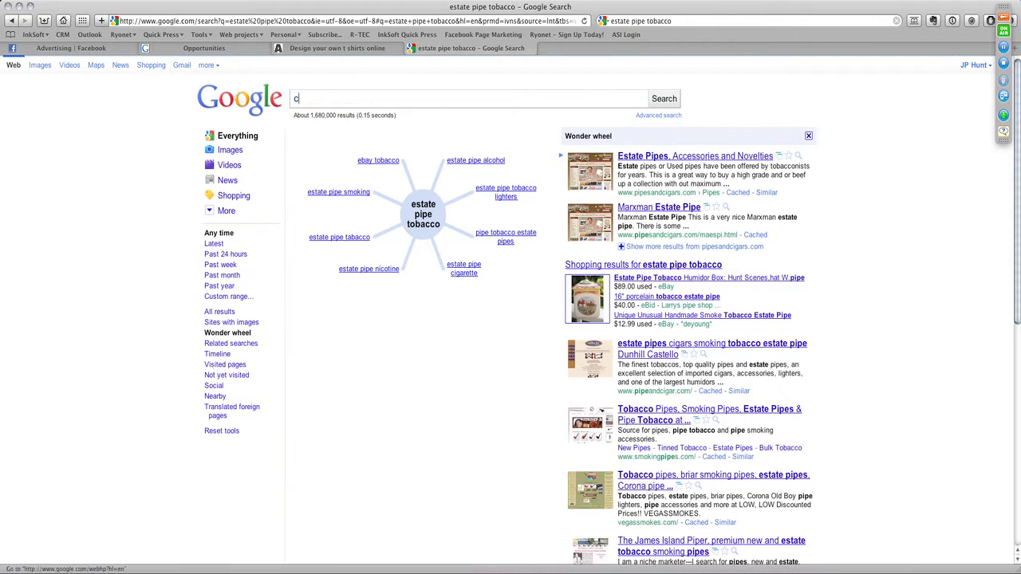
text(ustom t shirts arizona)
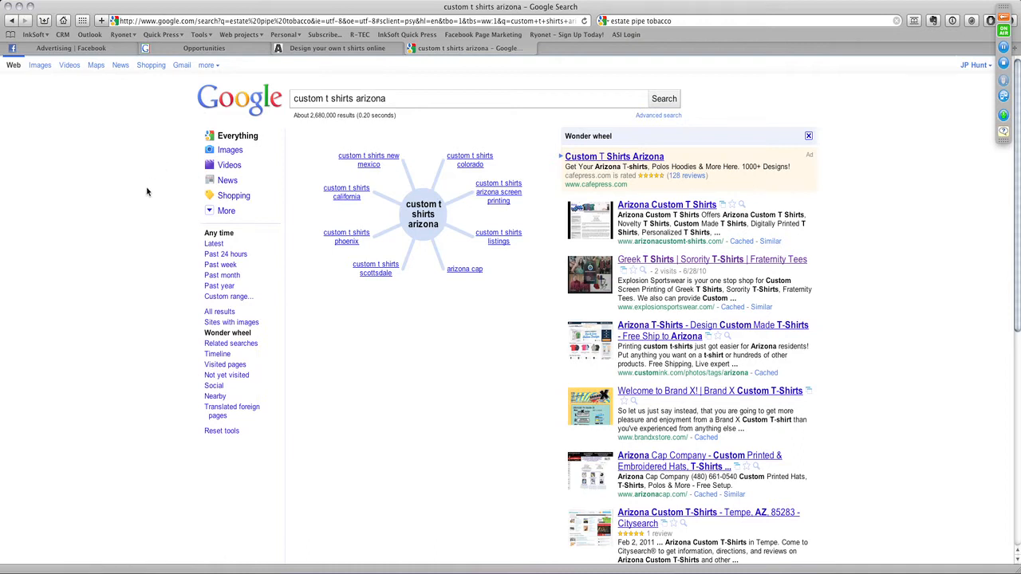
click(209, 344)
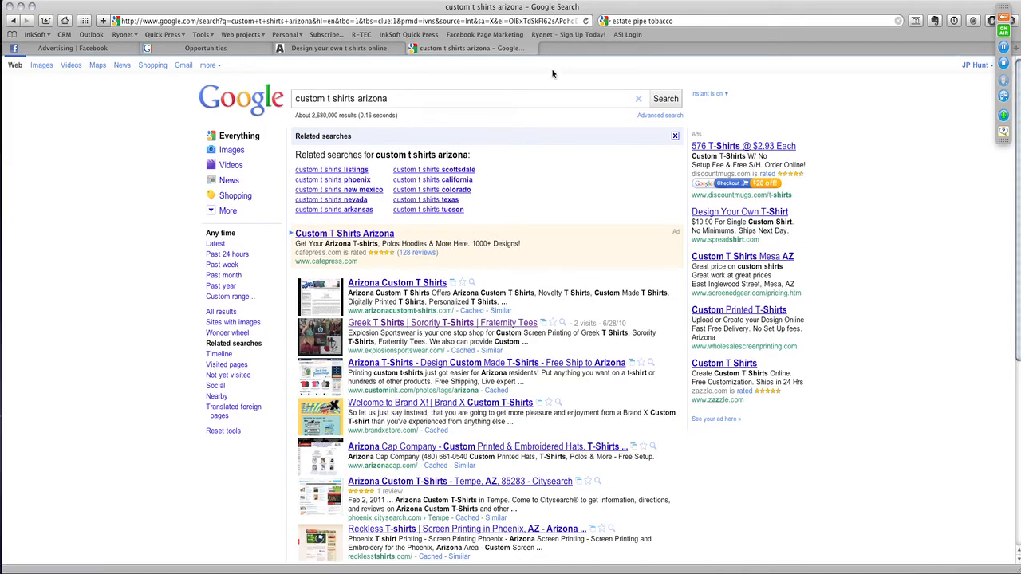
- Search for "google keyword tool" in a new browser tab and open the Google AdWords Keyword Tool
key(super+t)
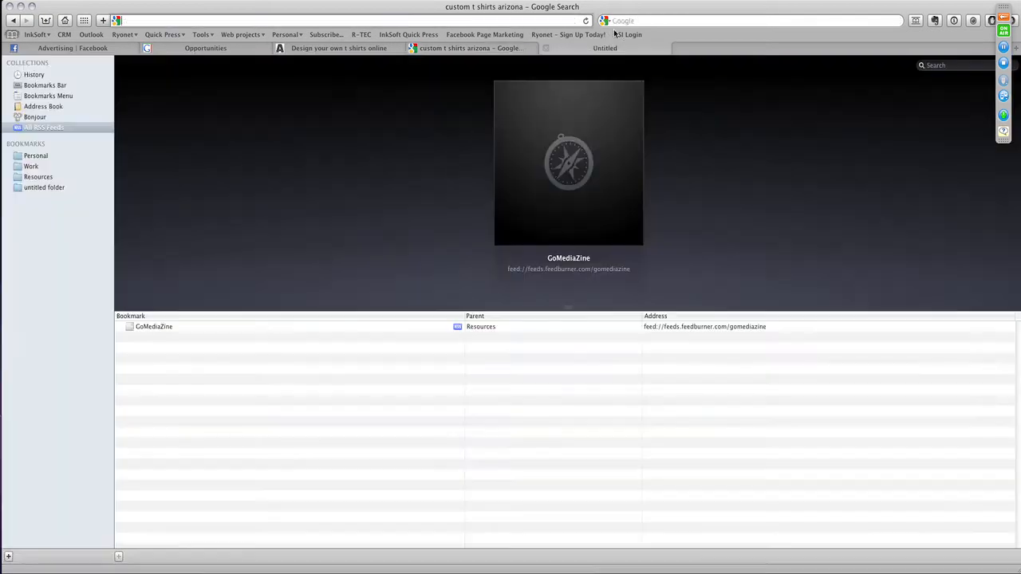
click(641, 22)
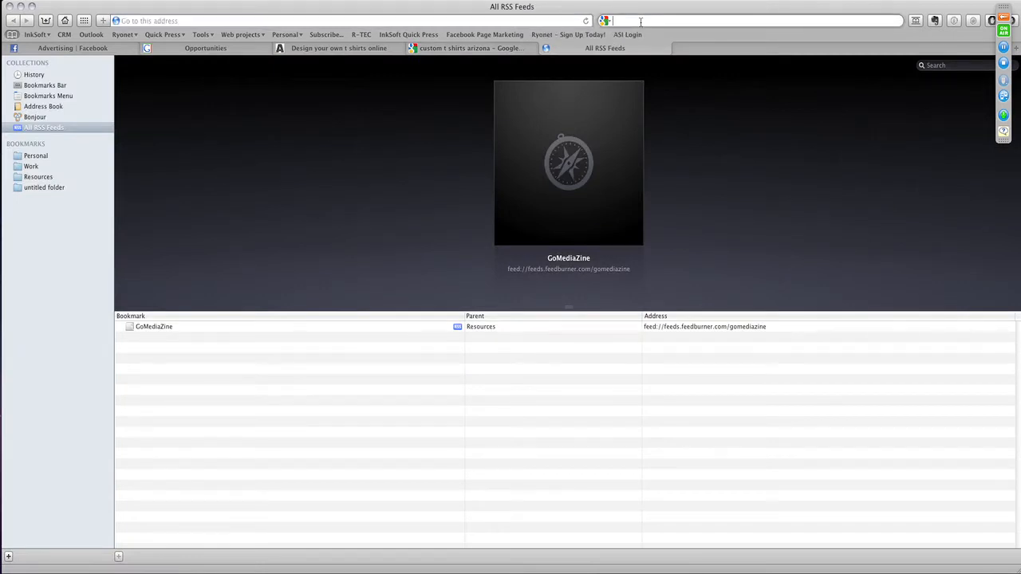
text(google )
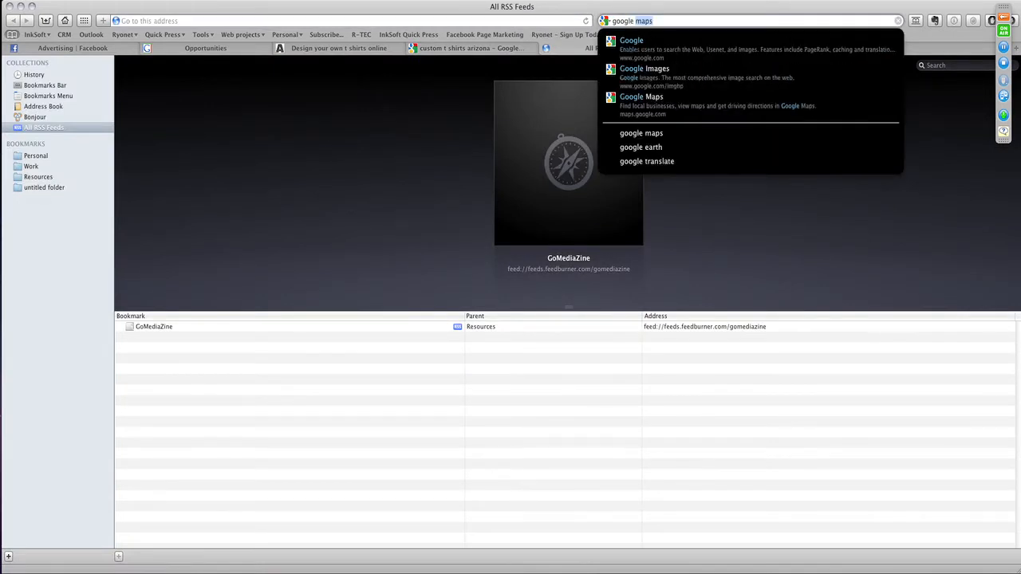
text(keyw)
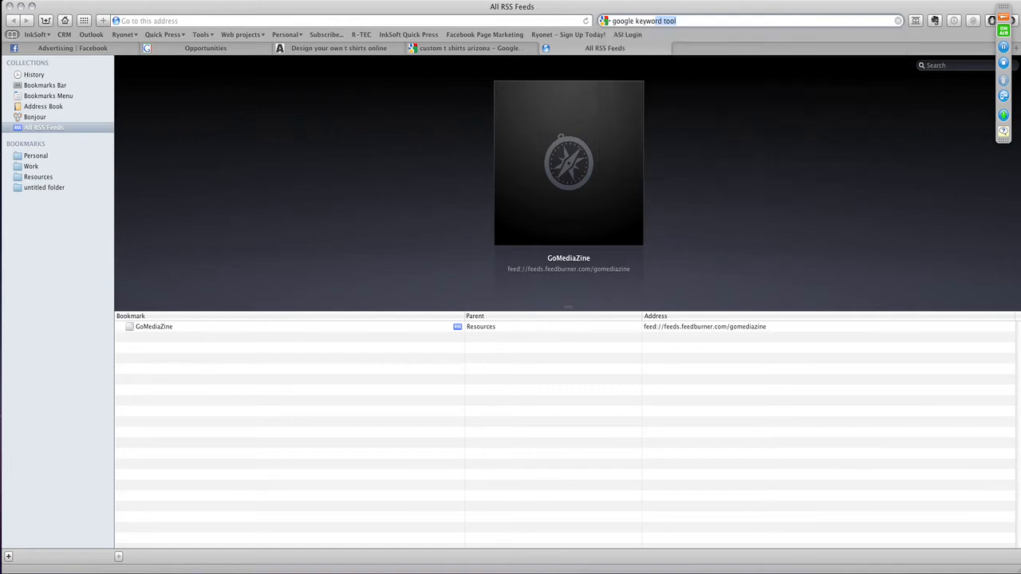
key(Return)
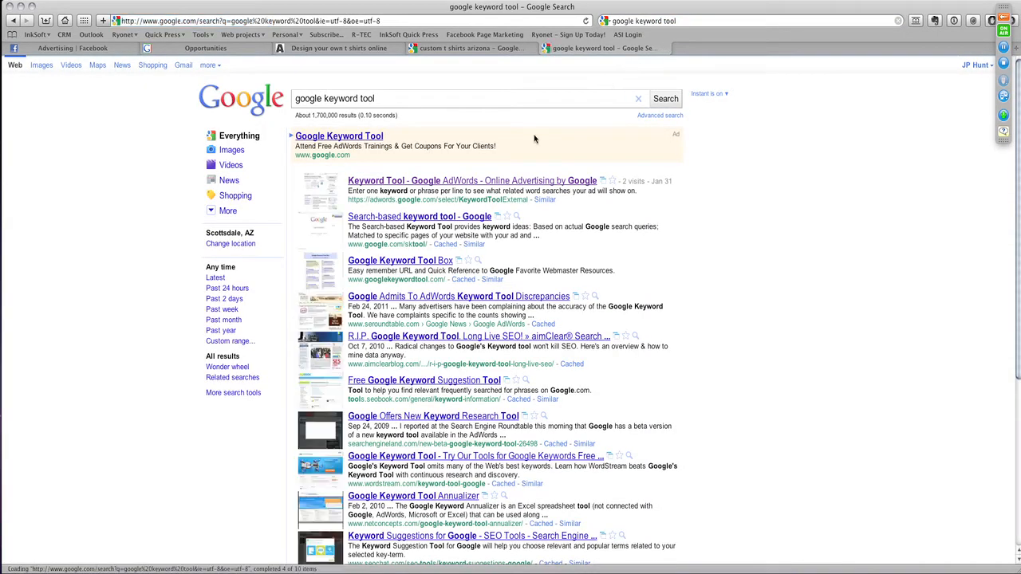
click(414, 182)
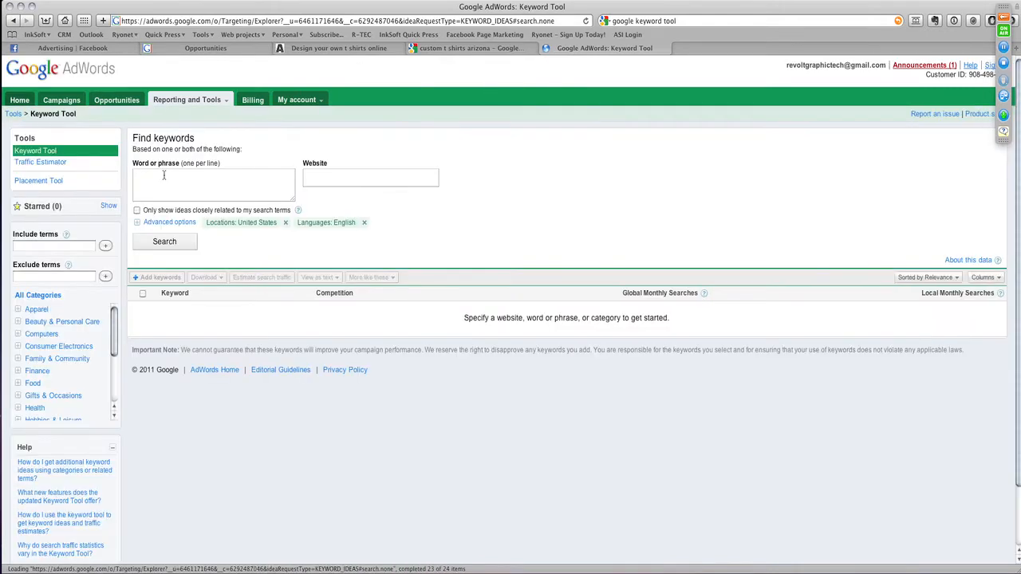
- Find keyword ideas based on the website customink.com and look through the suggested keywords
click(200, 182)
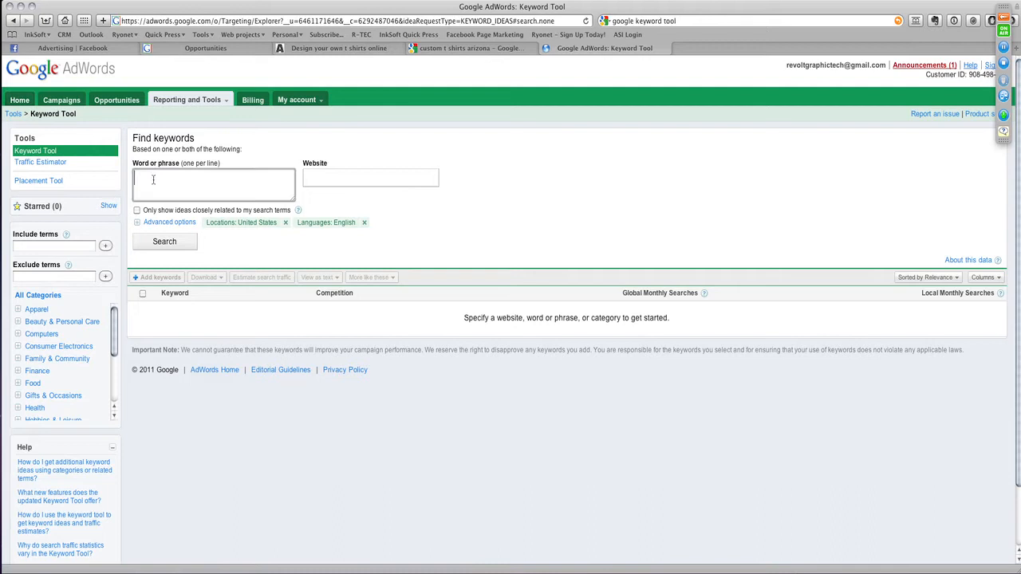
click(369, 179)
click(292, 181)
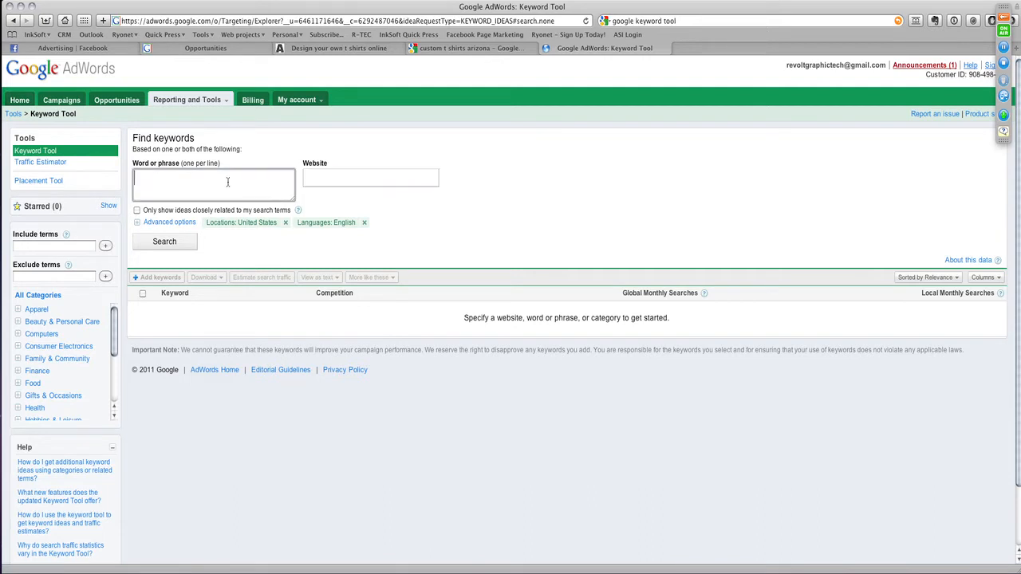
click(333, 177)
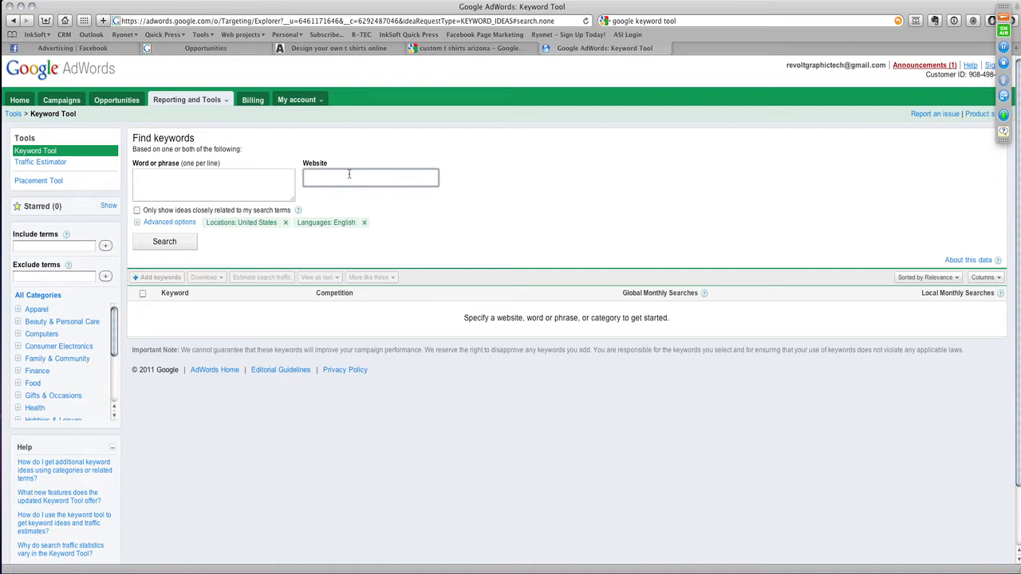
text(customink.com)
click(163, 241)
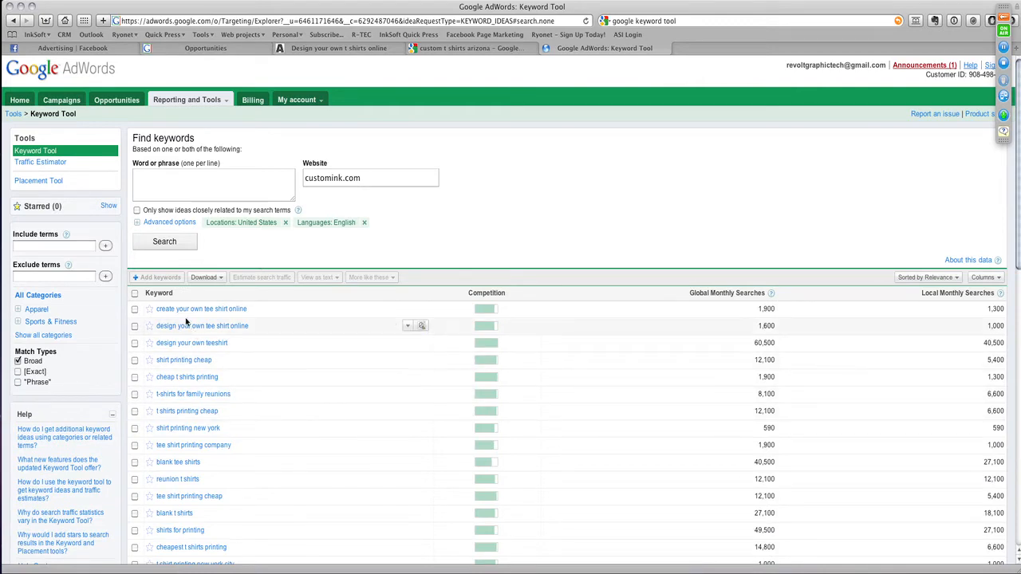
scroll(200, 378, down, 5)
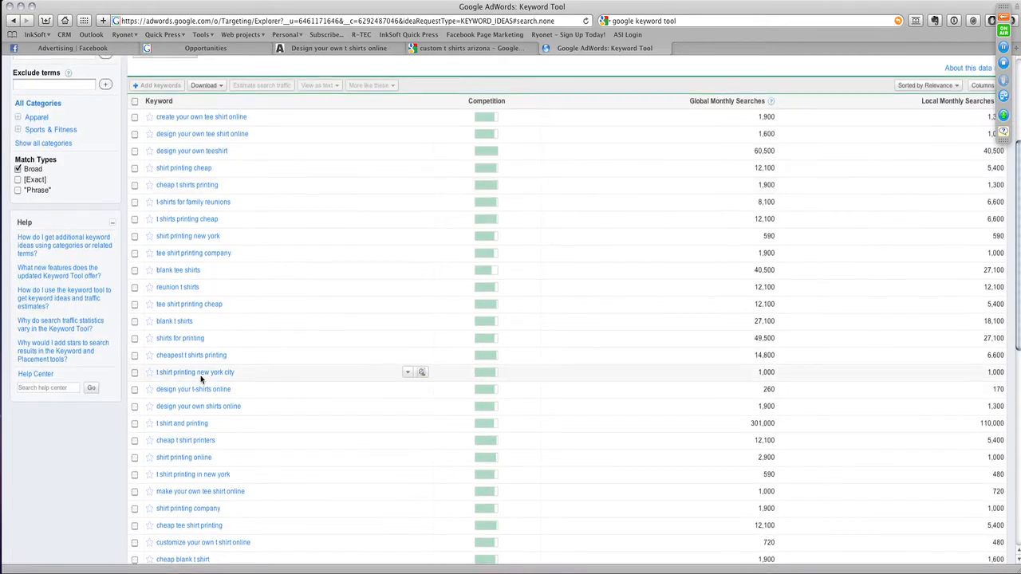
scroll(200, 379, up, 5)
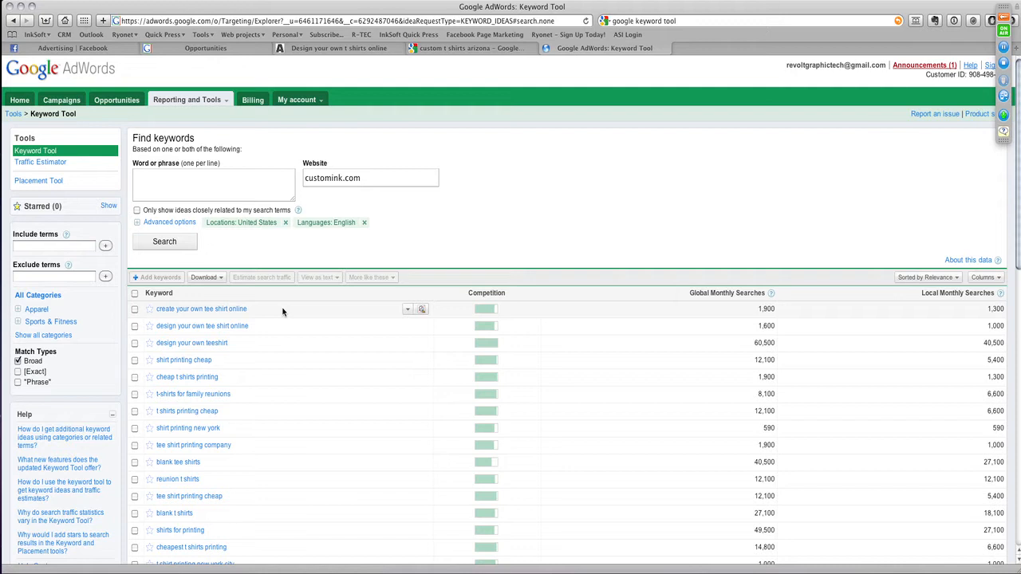
- Find keyword ideas for the phrase "design my own shirt arizona" together with customink.com and check the local monthly searches
click(218, 193)
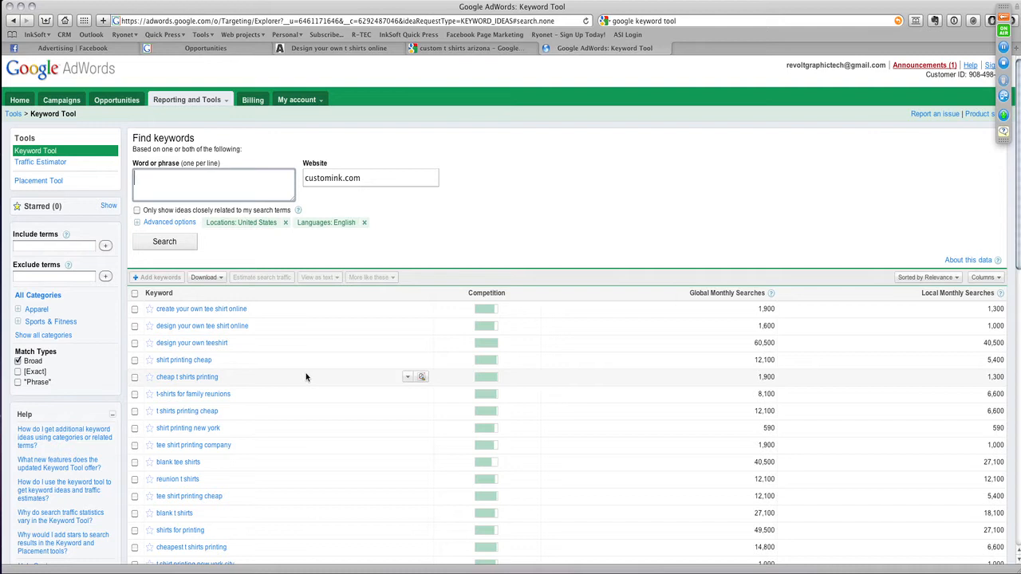
text(design my)
text(own shirt arizona)
click(182, 246)
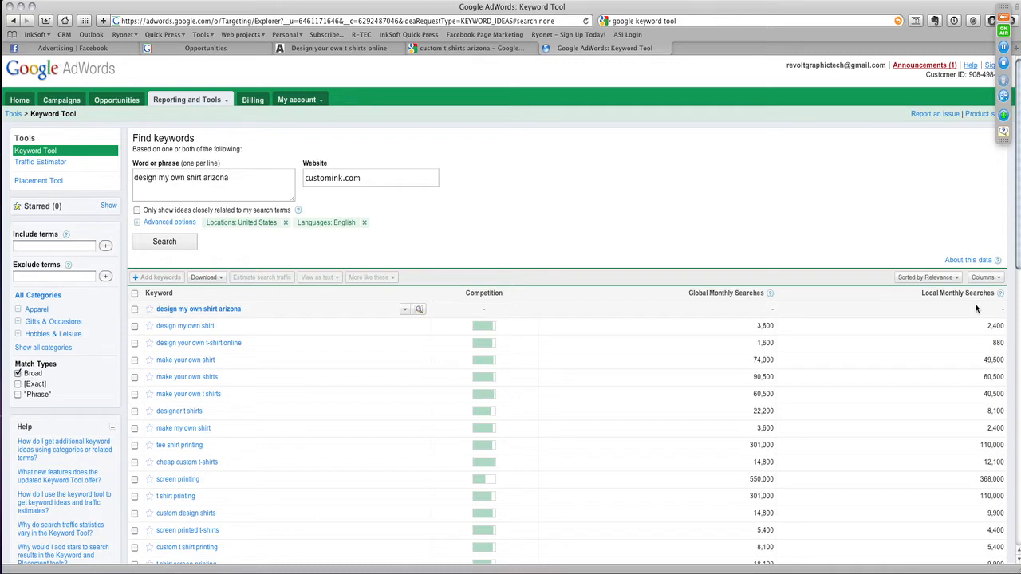
click(998, 294)
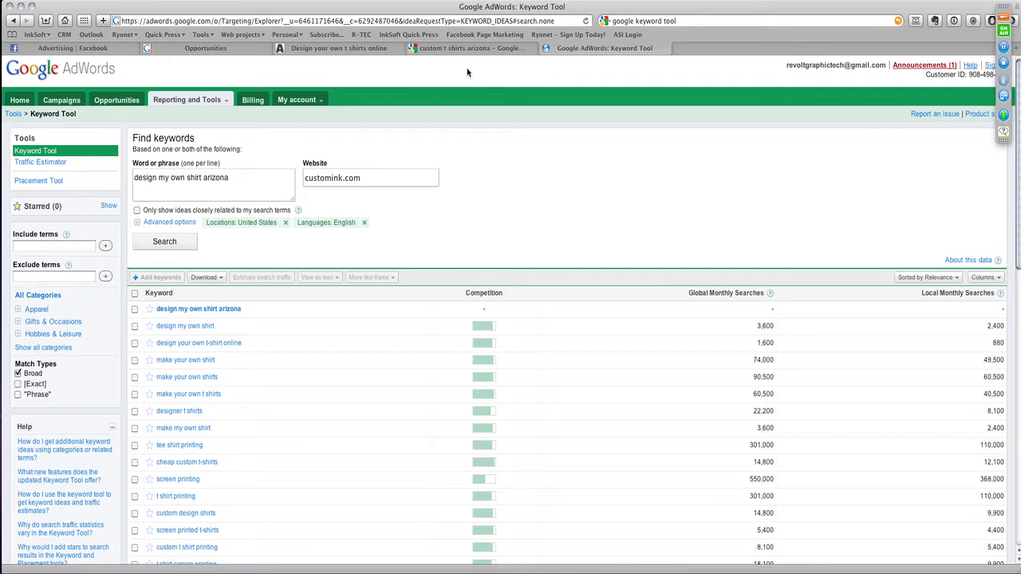
- Return to the ACME Apparel Co. store and open the SEO meta tags page for its home page
click(442, 50)
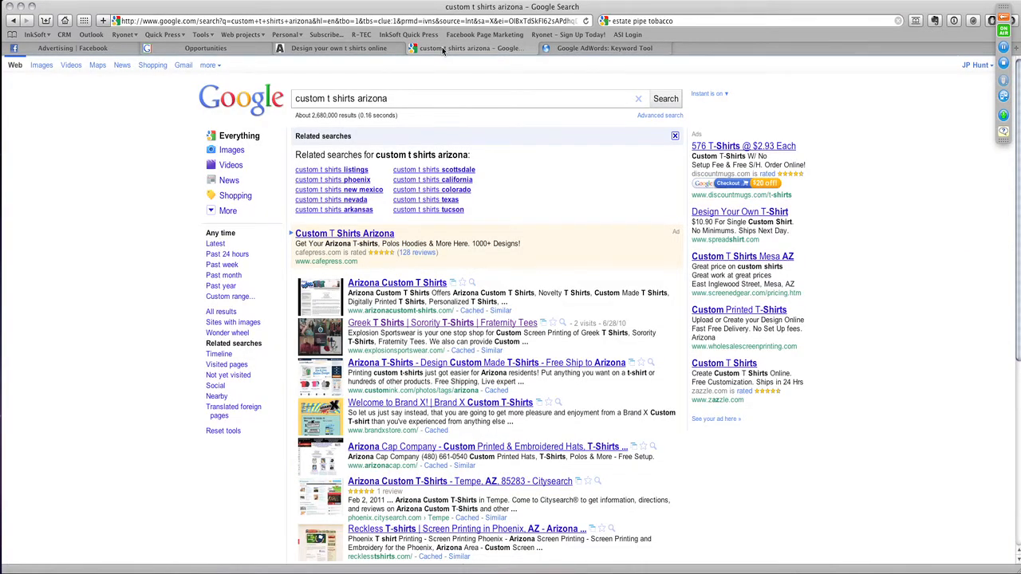
click(598, 48)
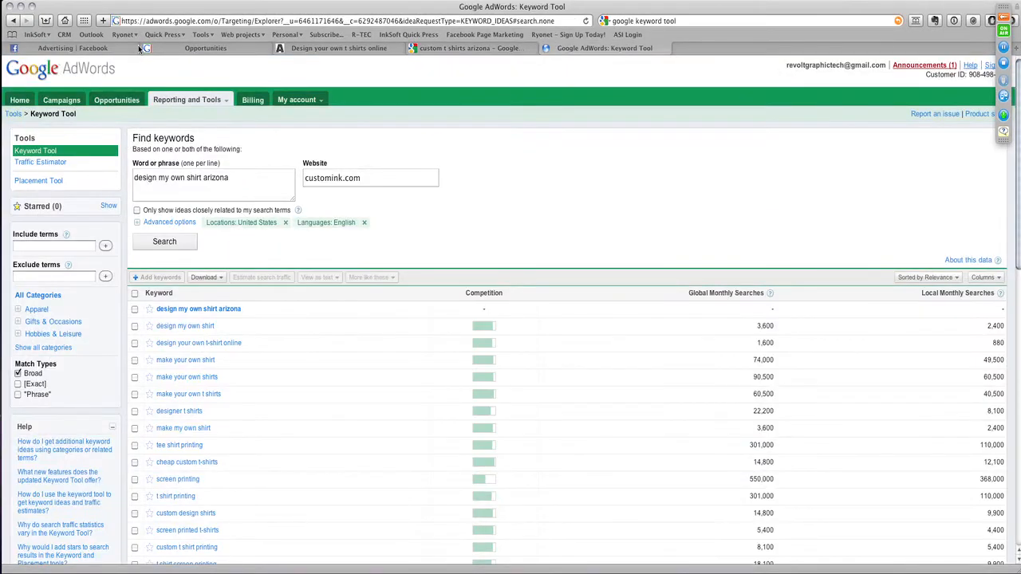
click(311, 50)
click(462, 65)
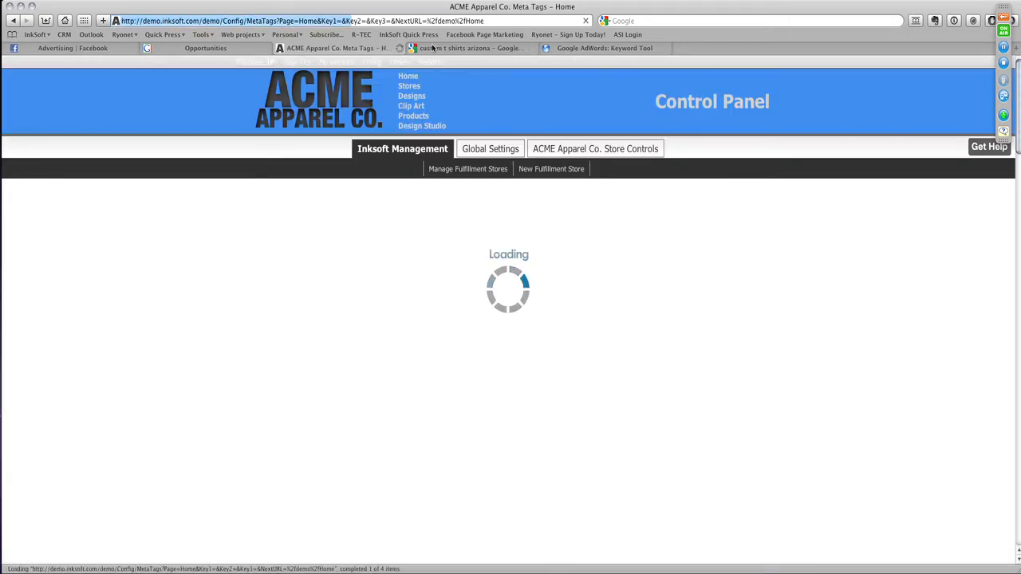
- Compare the customink.com result title in the "custom t shirts arizona" Google results with the store home page's meta page title
click(433, 48)
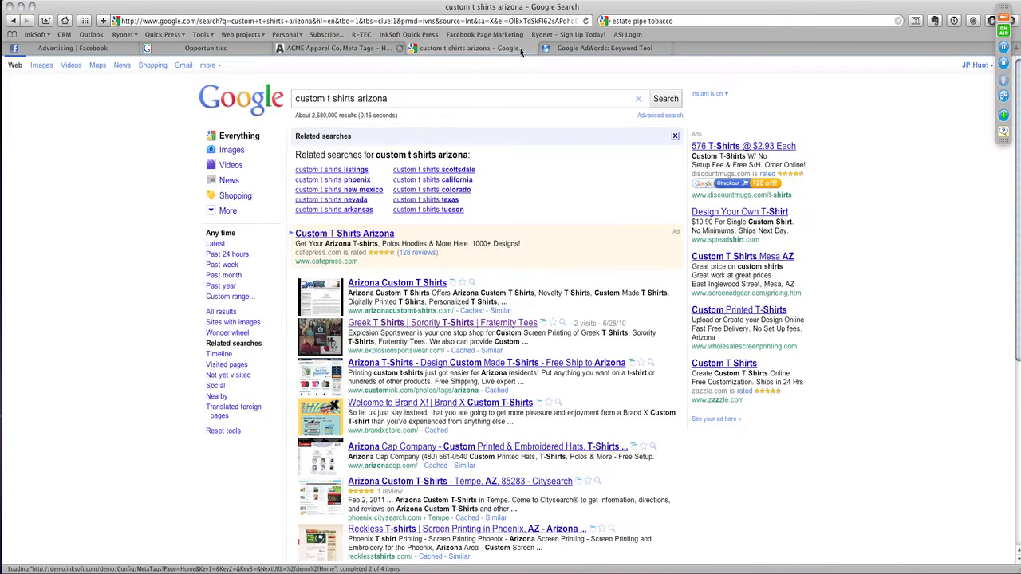
scroll(375, 283, down, 3)
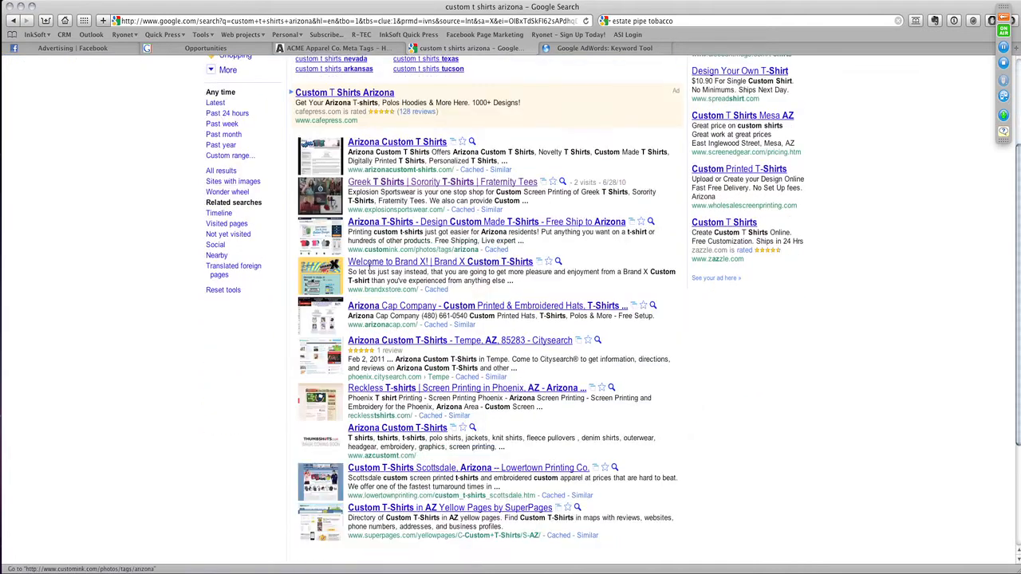
drag(350, 225, 453, 224)
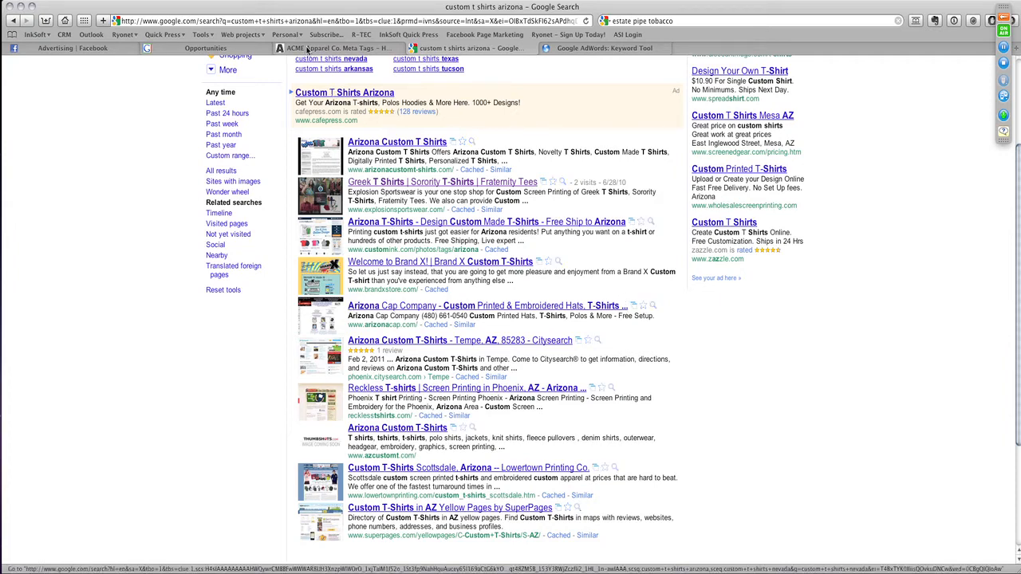
click(308, 49)
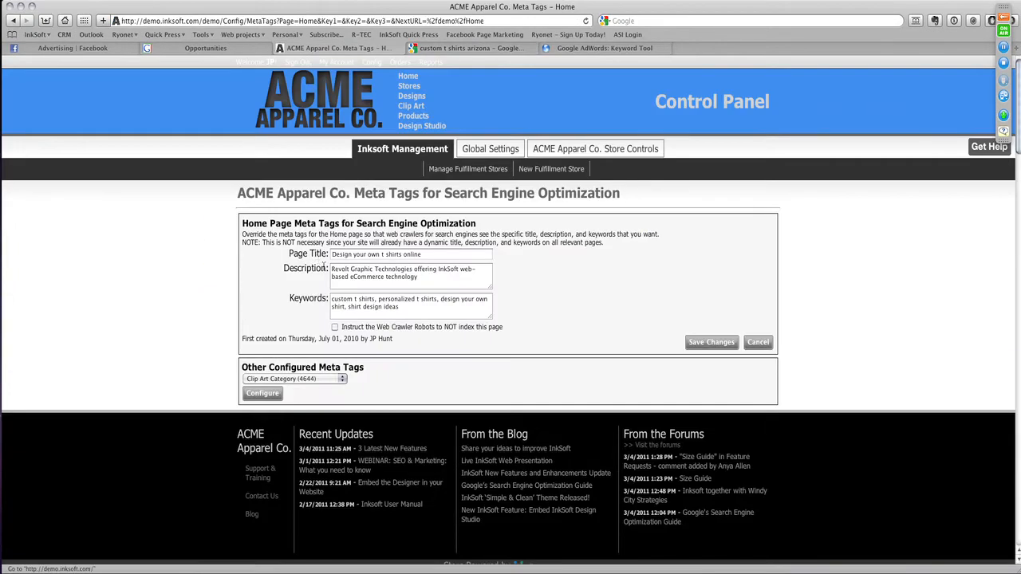
click(433, 254)
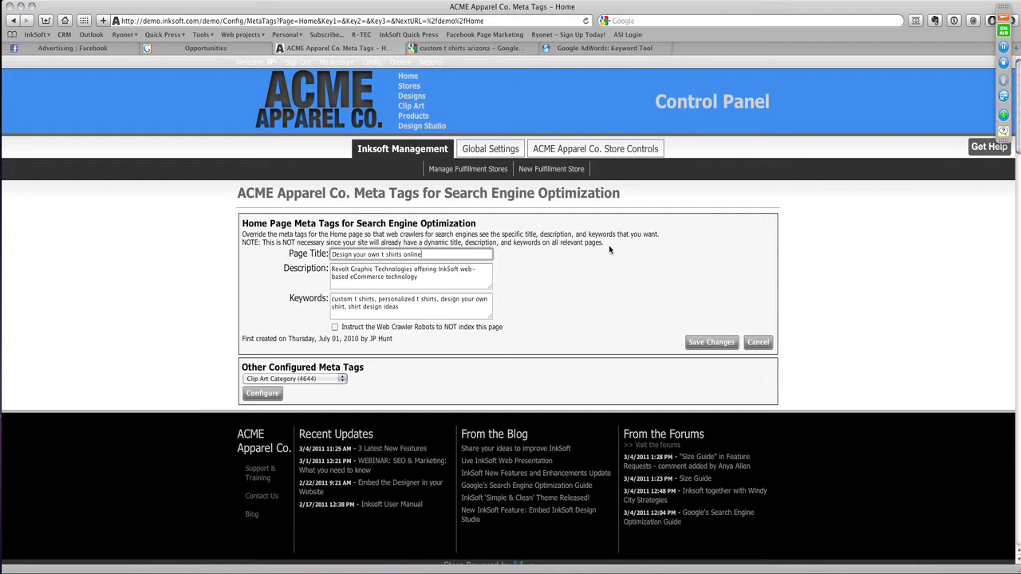
- Go to the store's home page and look through its numbered rotating banners
click(404, 78)
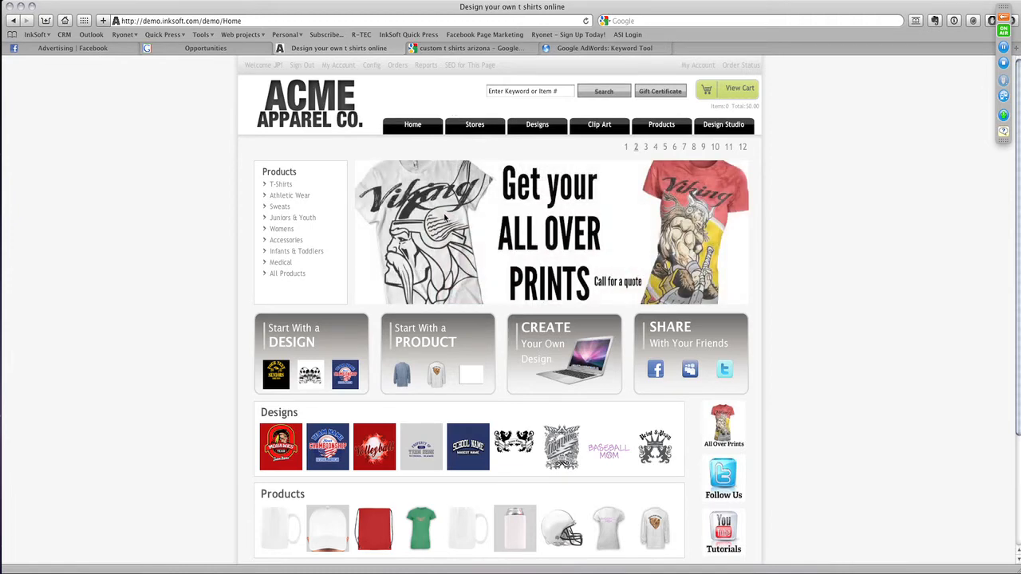
click(627, 148)
click(637, 148)
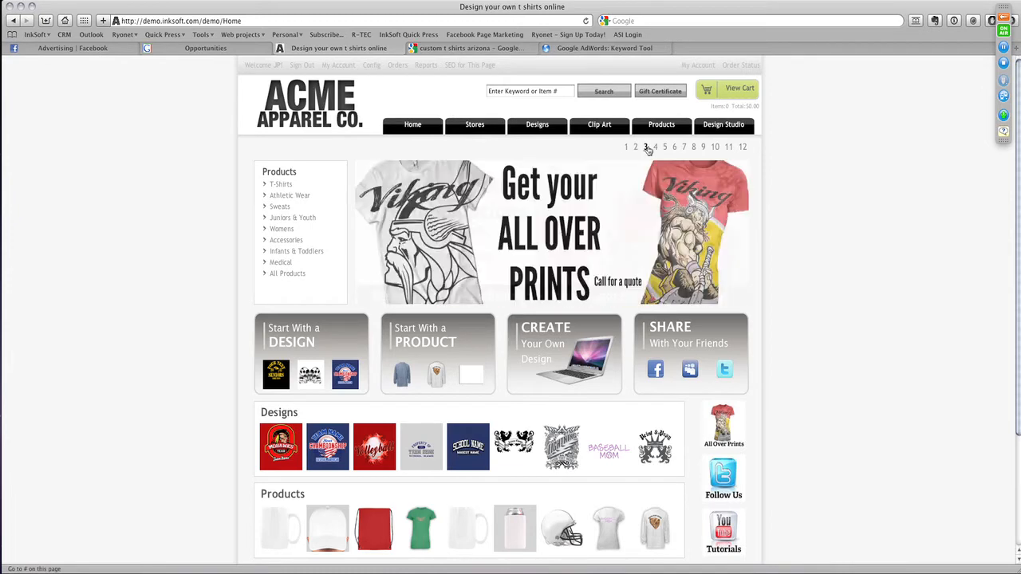
click(646, 149)
click(655, 148)
click(664, 148)
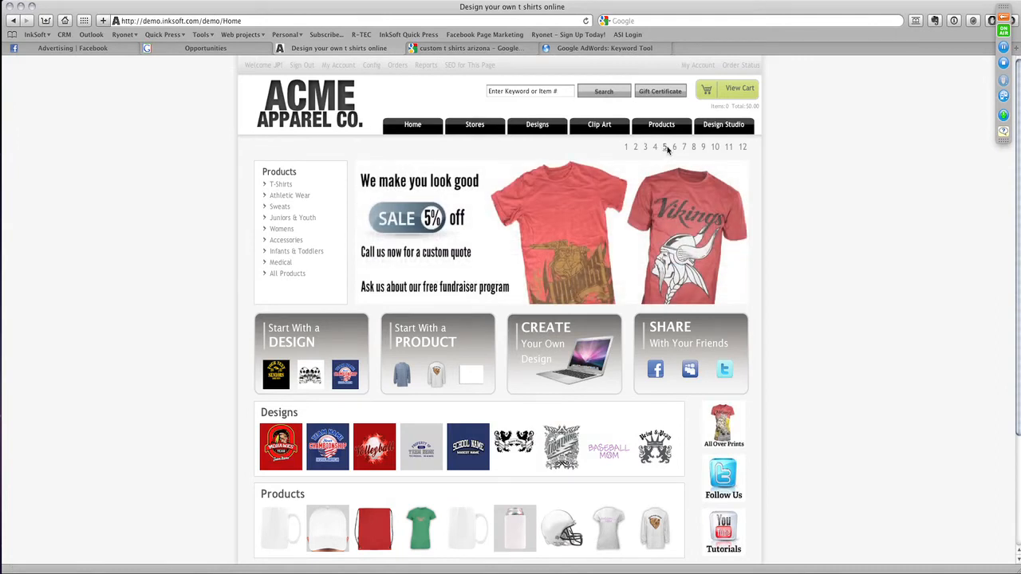
click(674, 147)
click(683, 148)
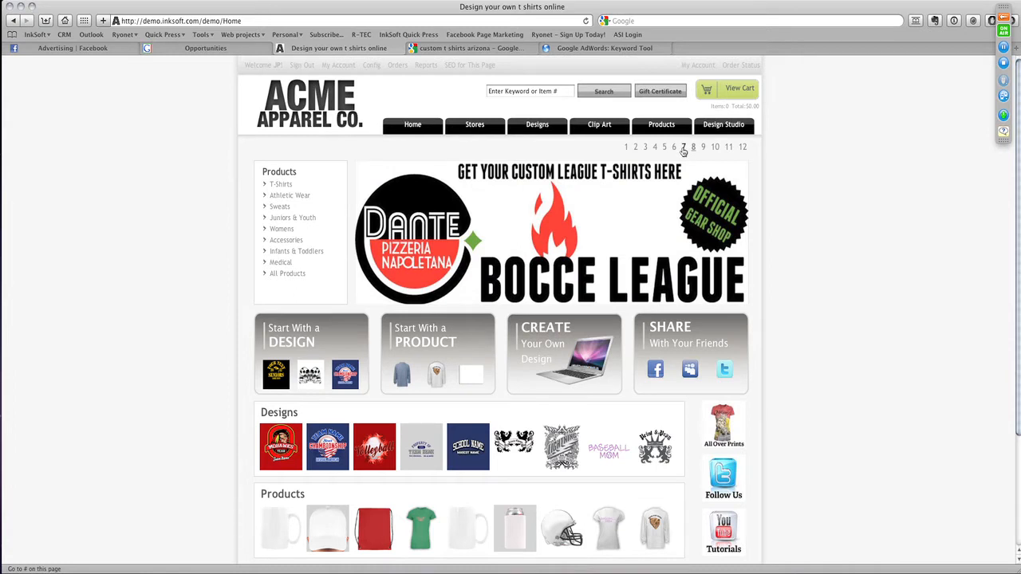
click(627, 148)
click(636, 148)
click(647, 148)
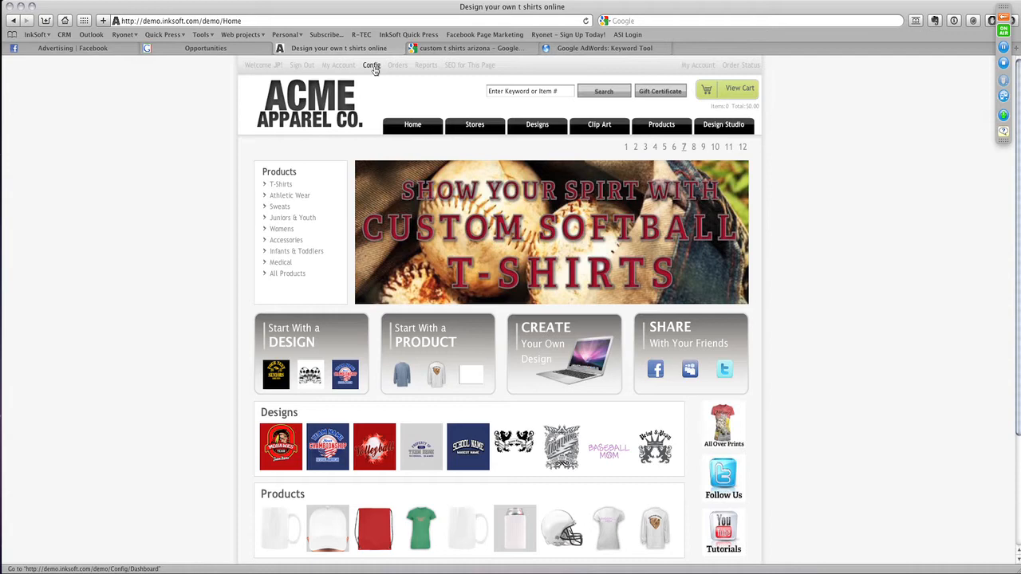
- Open the store's advertisements in the ACME Apparel Co. store controls and start a new HTML banner
click(373, 66)
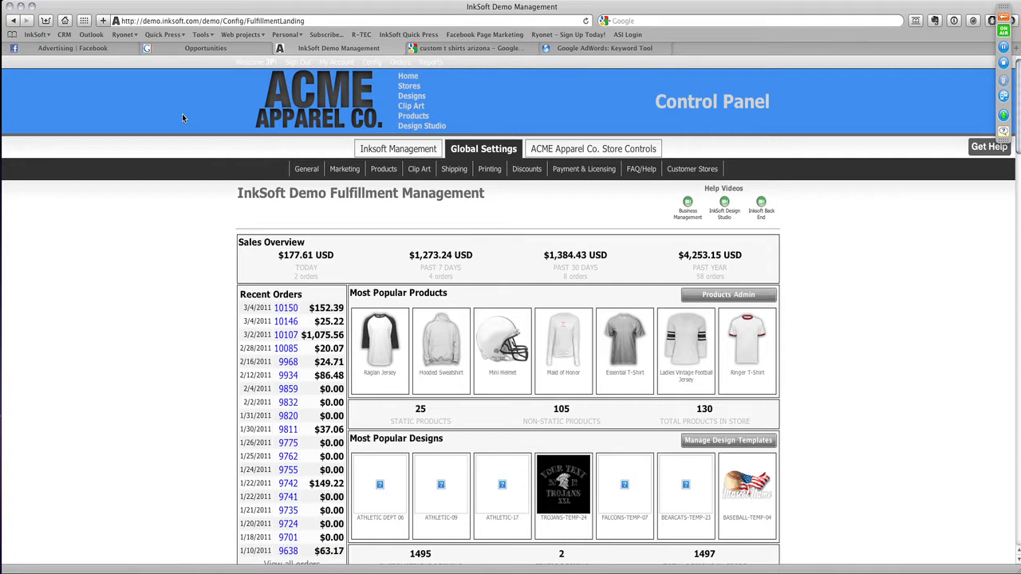
click(553, 150)
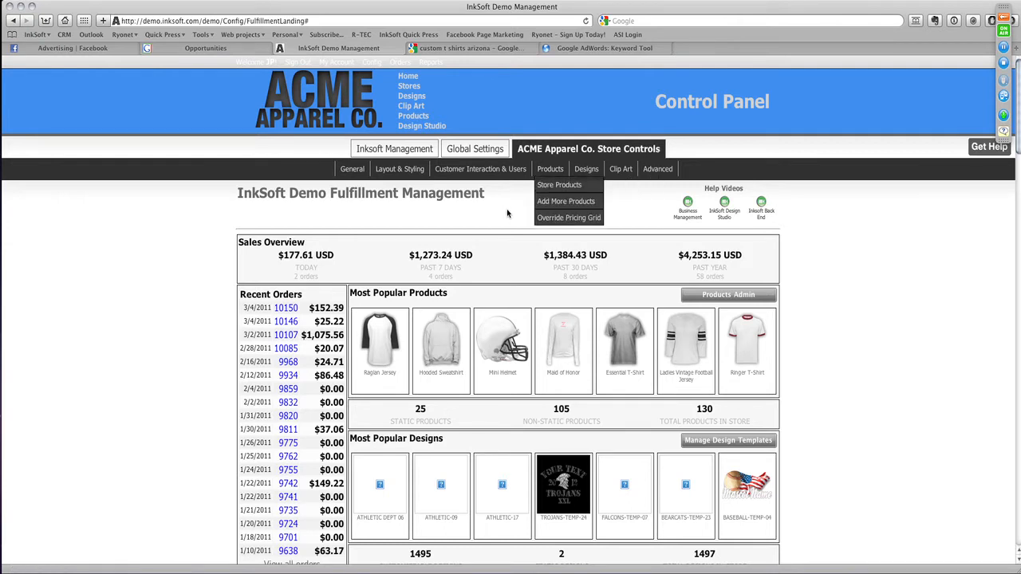
mouse_move(500, 172)
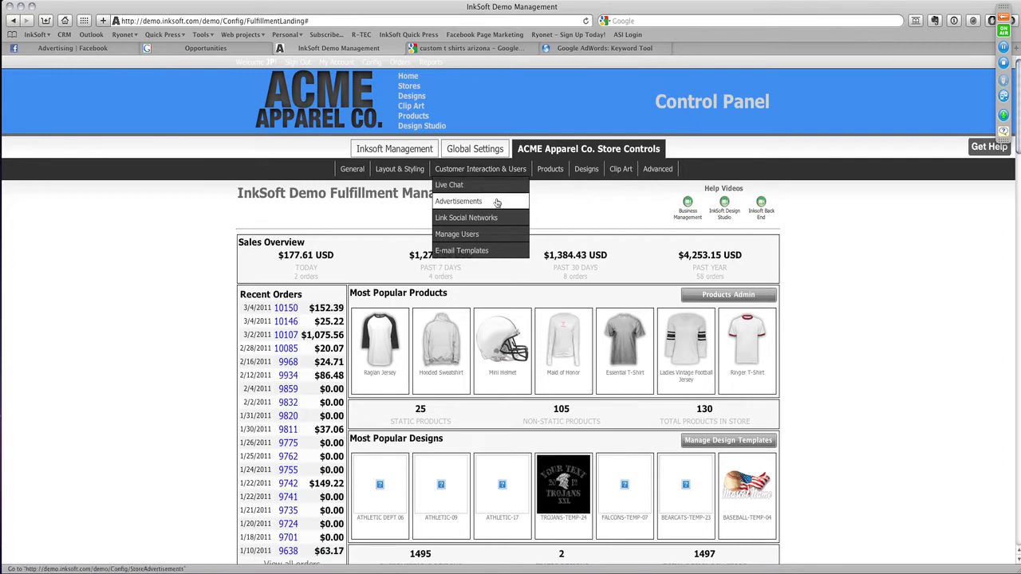
click(496, 203)
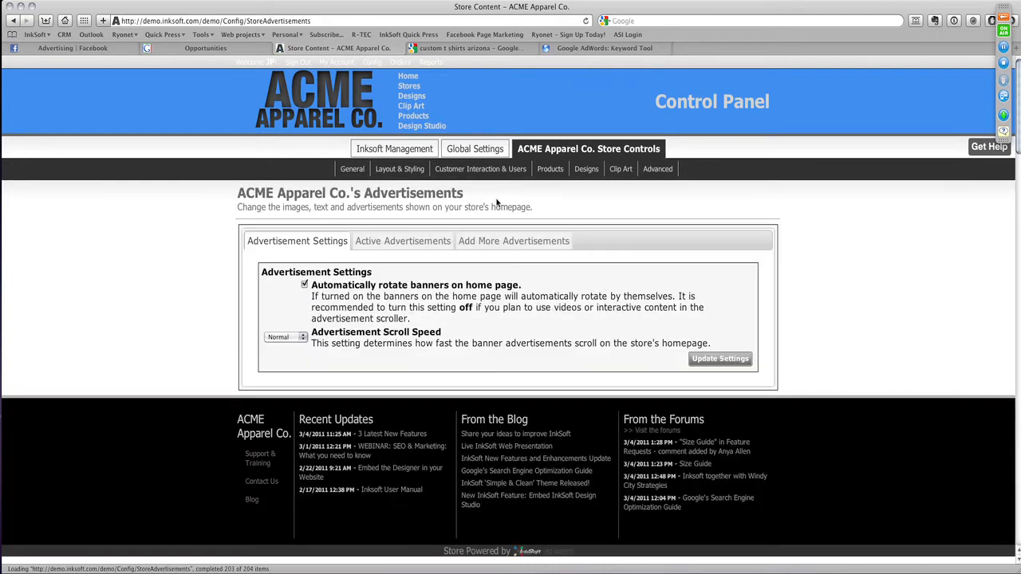
click(529, 247)
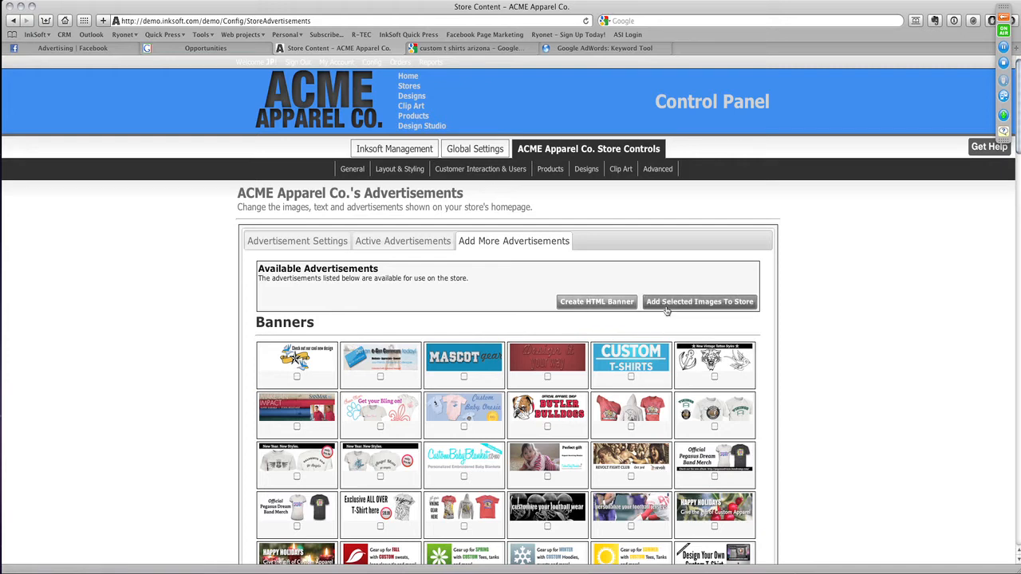
click(606, 303)
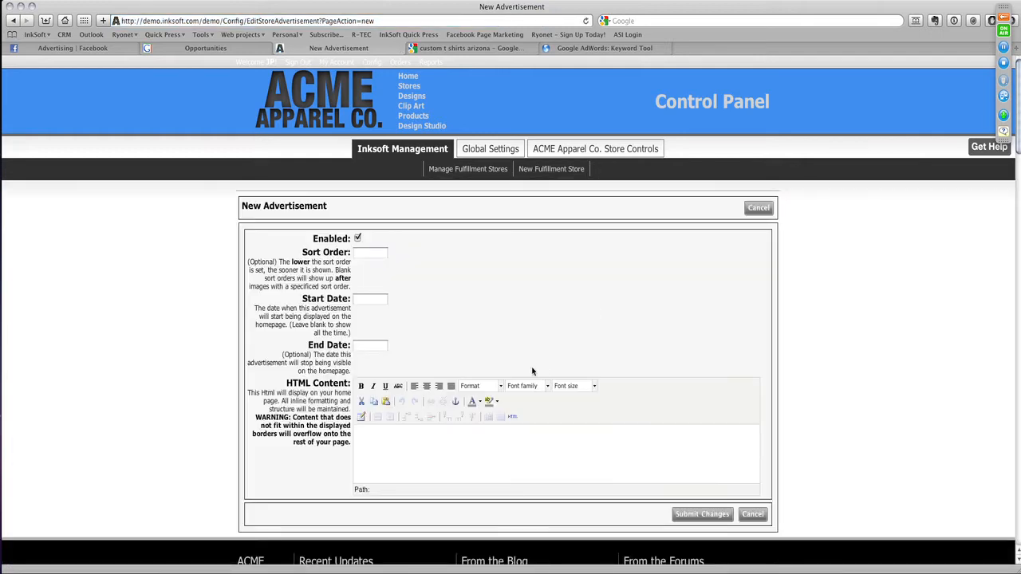
- Set the new advertisement's sort order to 1 and enter "Online T-shirt Design Software" as its HTML content
click(390, 440)
click(373, 255)
text(1)
click(467, 449)
text(Online T-shirt Design Software)
- Format the banner text as Heading 1 and capitalize the S so it reads "Online T-Shirt Design Software"
drag(453, 436, 352, 430)
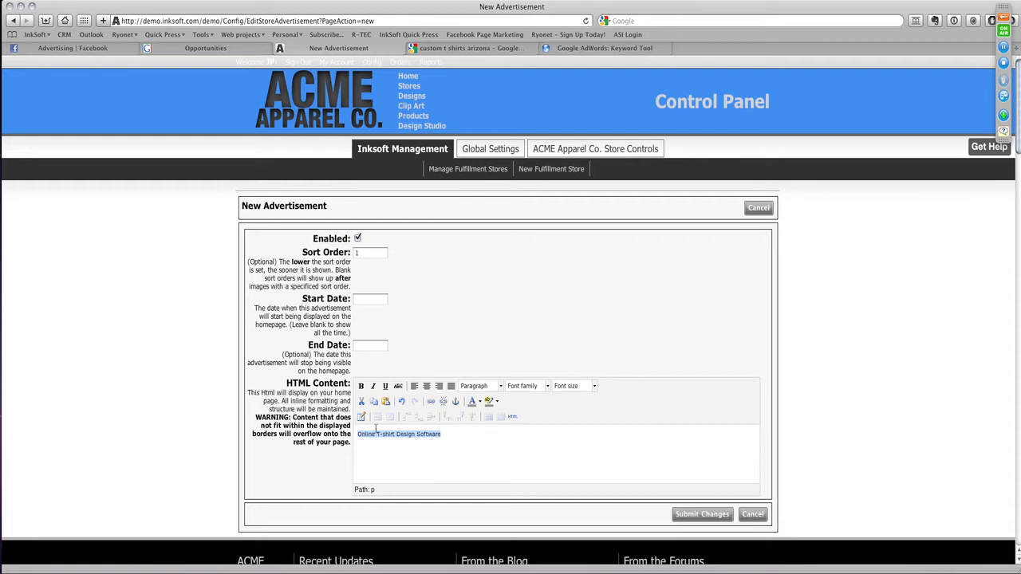
click(501, 386)
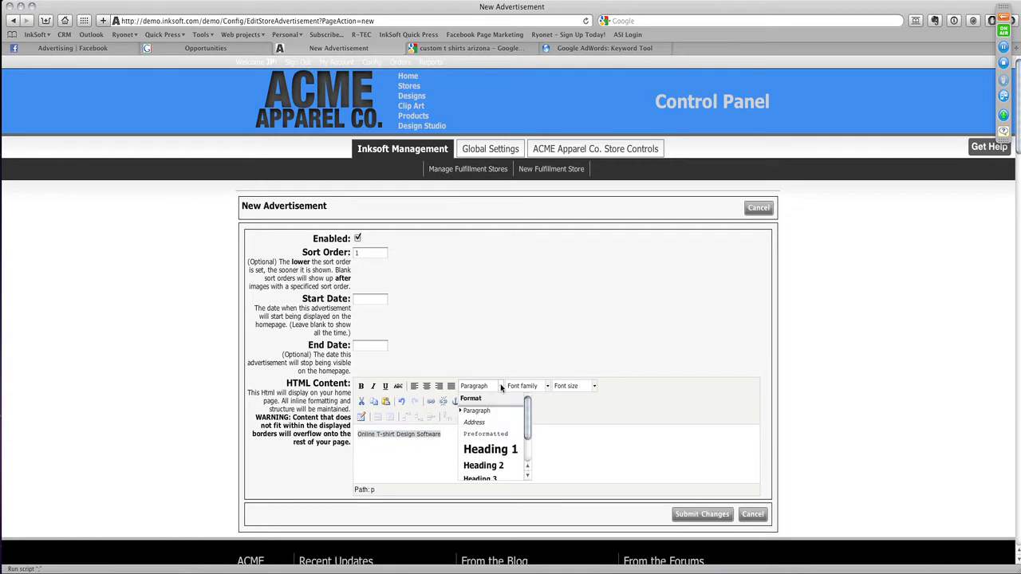
mouse_move(529, 419)
mouse_down()
mouse_move(526, 433)
mouse_move(532, 401)
mouse_up()
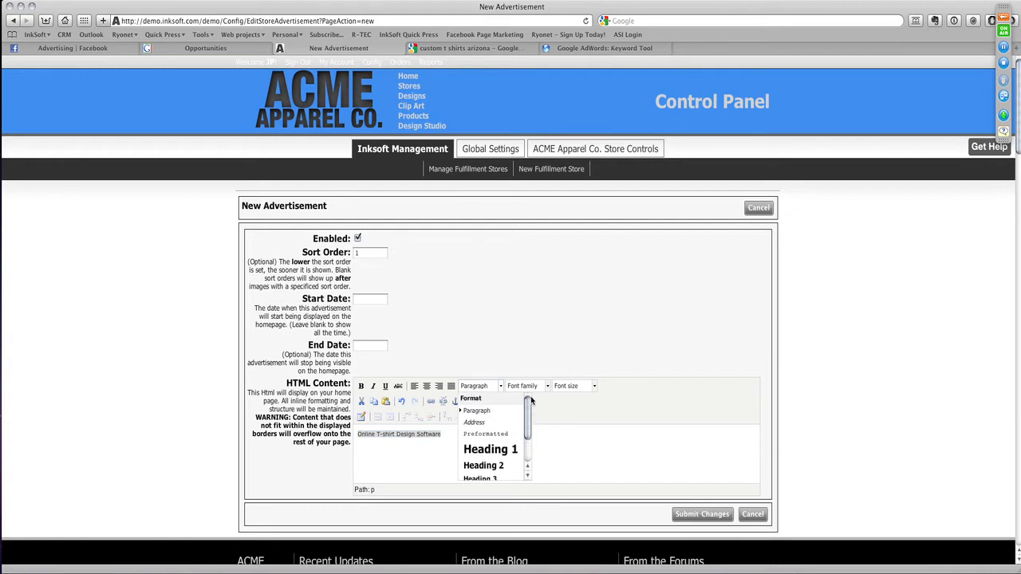
click(501, 452)
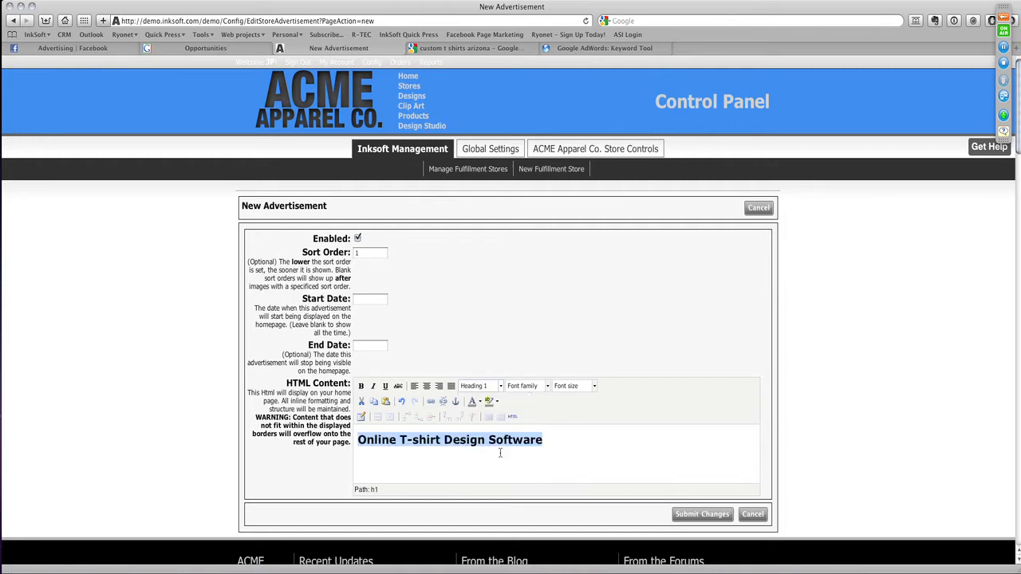
click(419, 441)
key(BackSpace)
text(S)
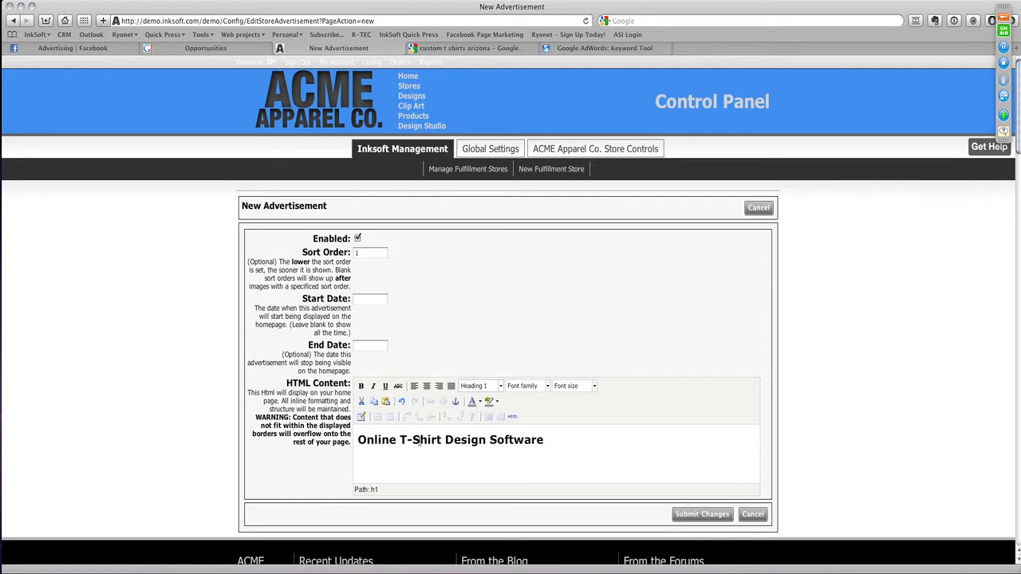
- Open demo.inksoft.com in place of the Google search results and go to the store's design template catalog, selecting the page's address
drag(550, 443, 305, 408)
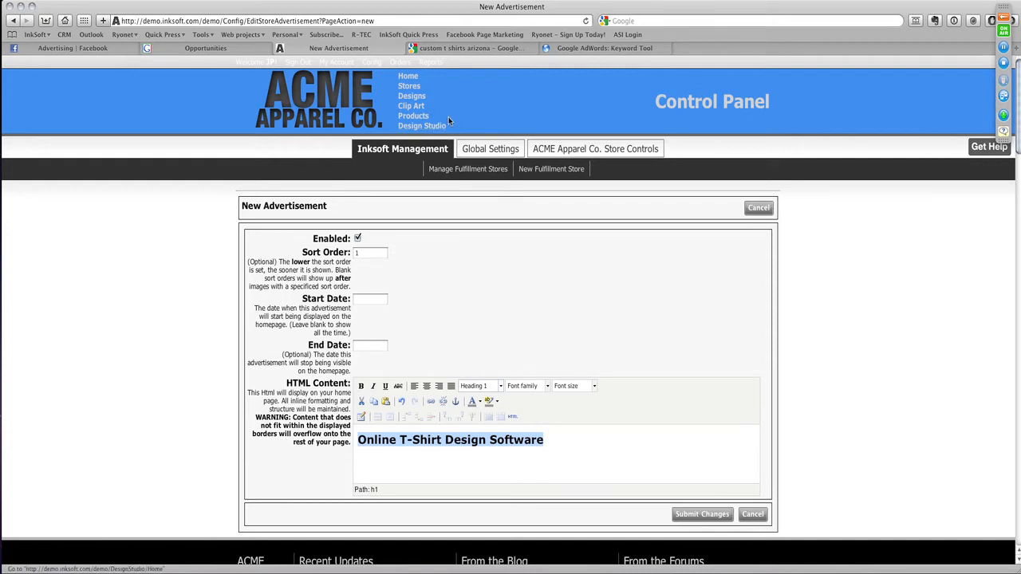
click(484, 49)
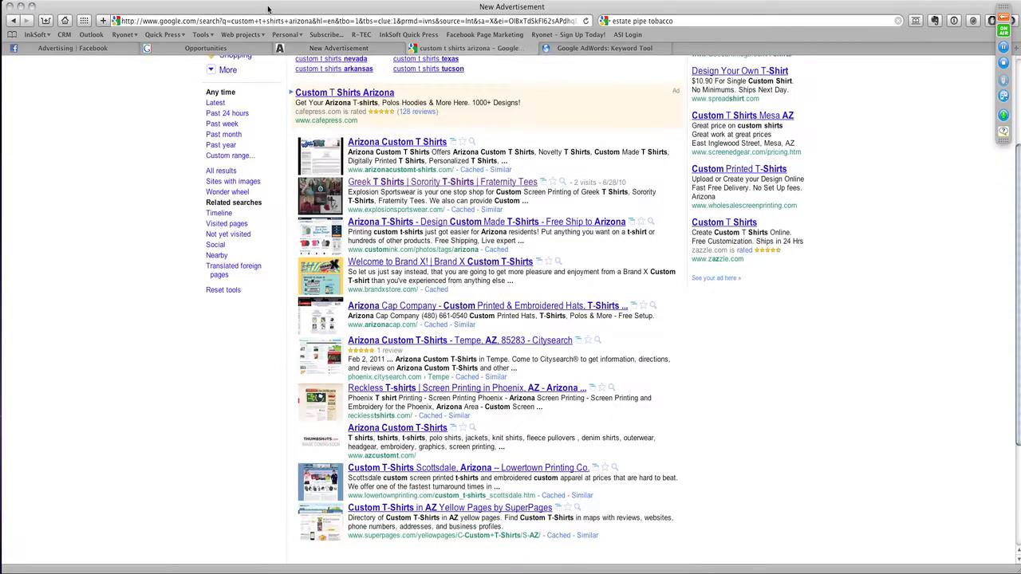
click(451, 23)
text(demo.inksoft.com/)
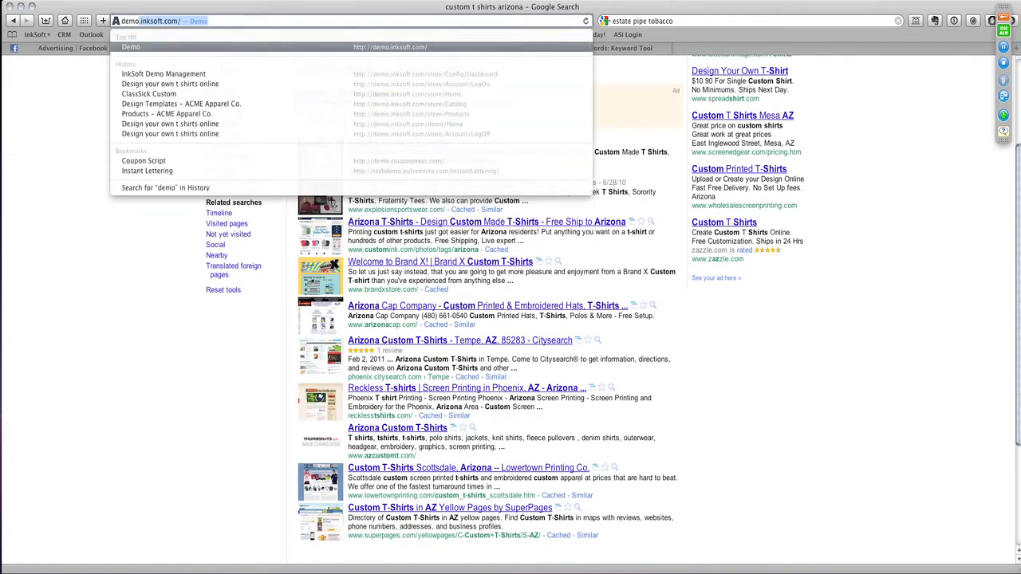
key(Return)
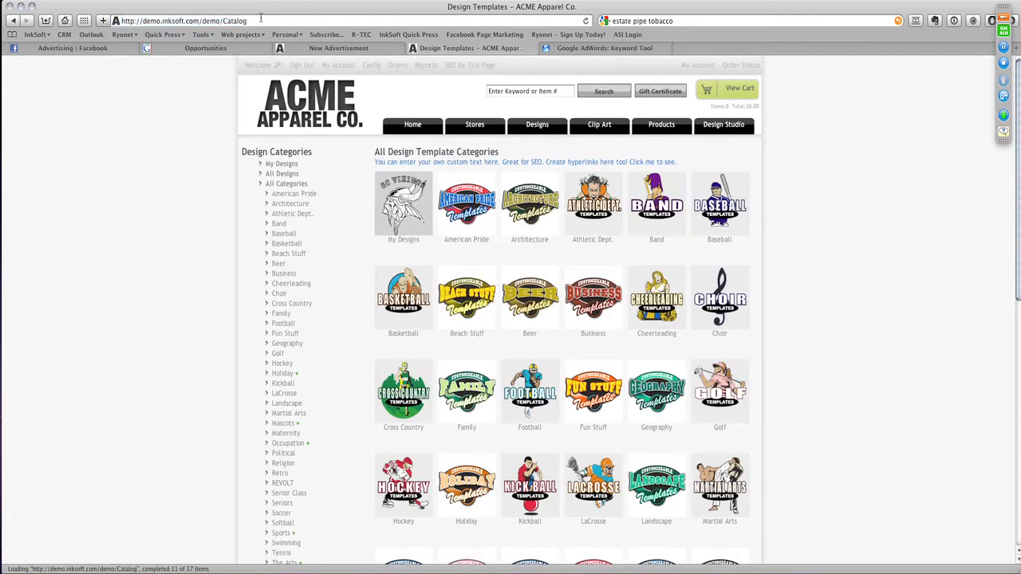
click(263, 20)
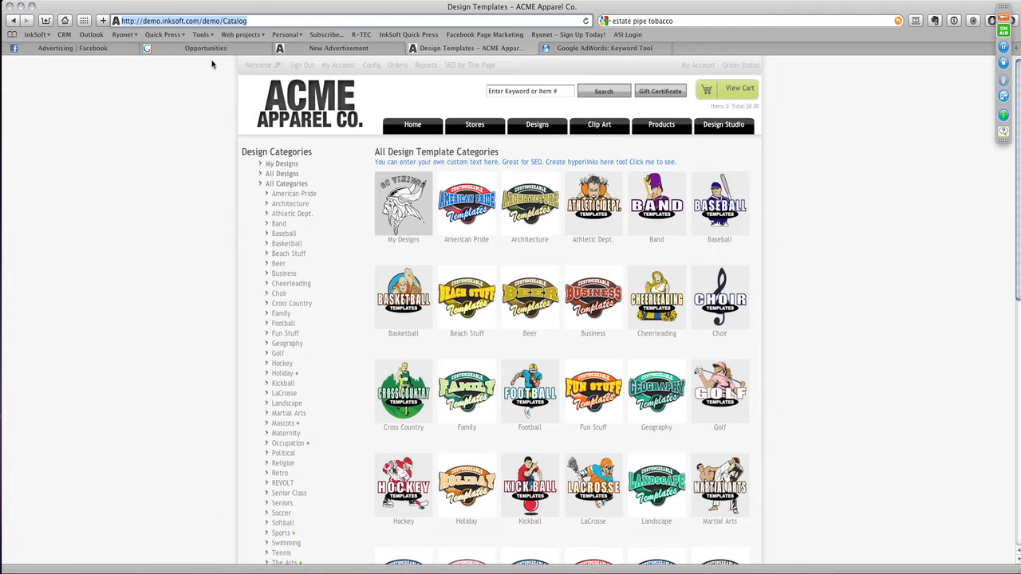
- Copy the design template catalog page's address and return to the new advertisement
click(328, 49)
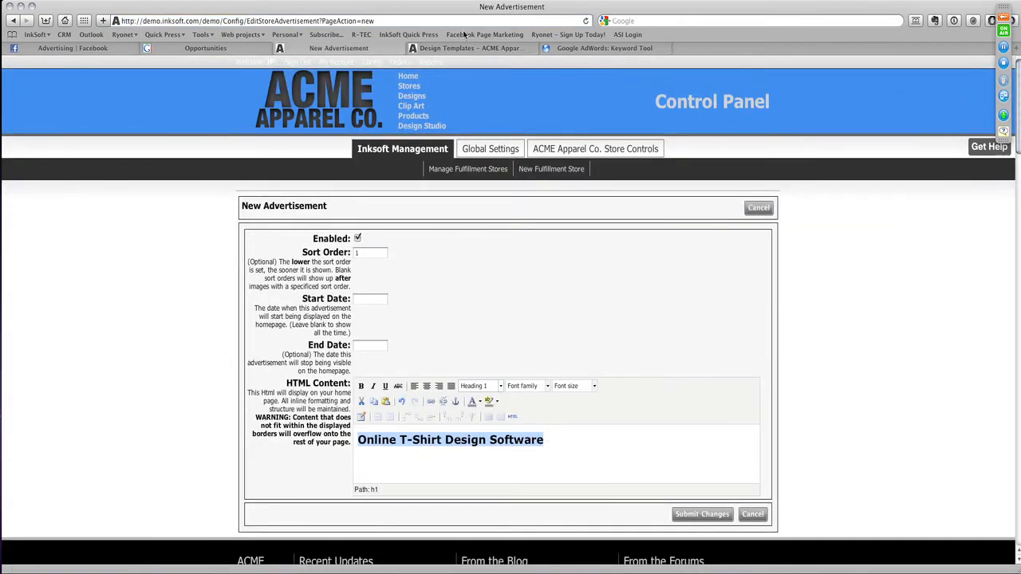
click(449, 49)
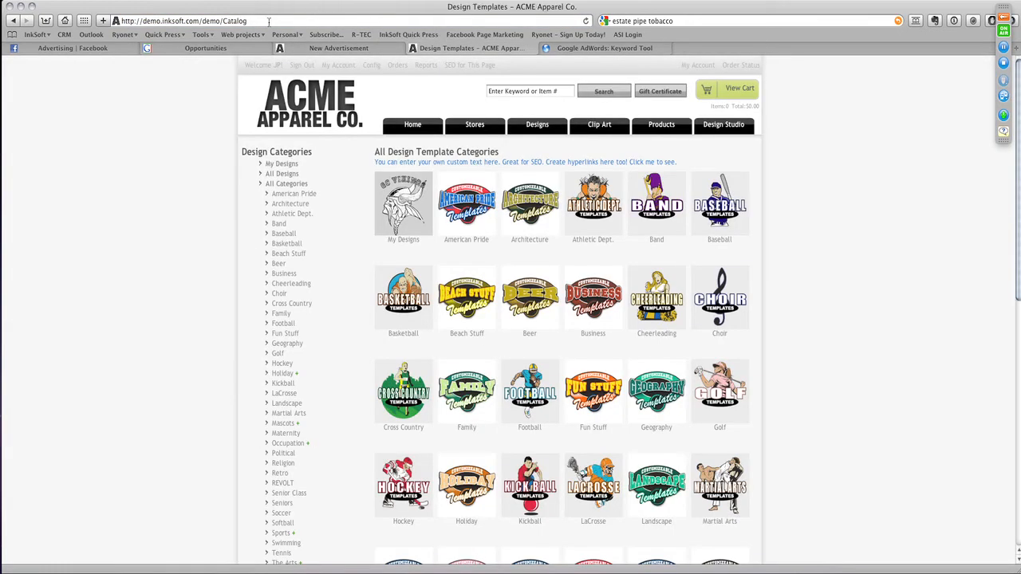
click(271, 20)
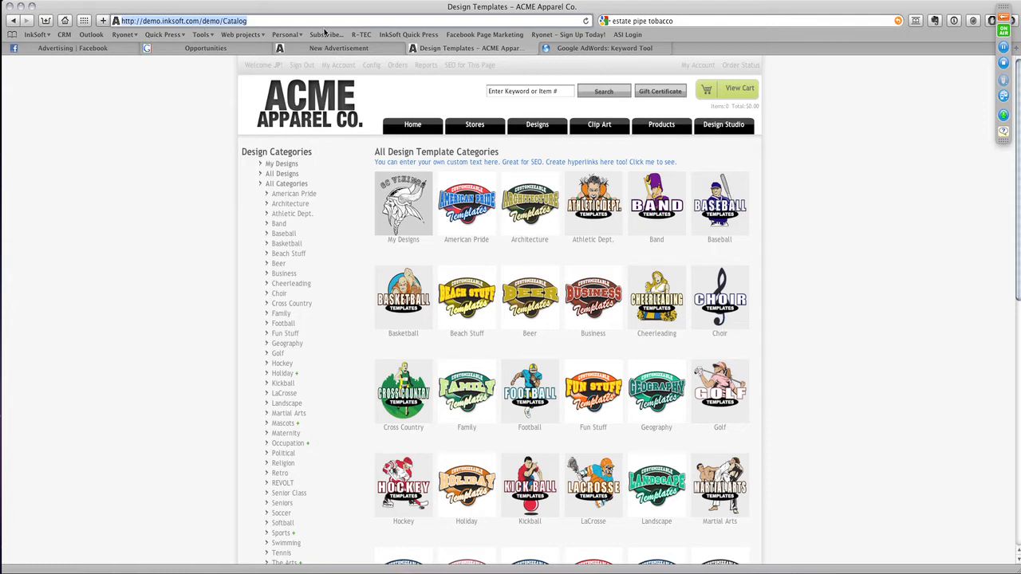
click(339, 49)
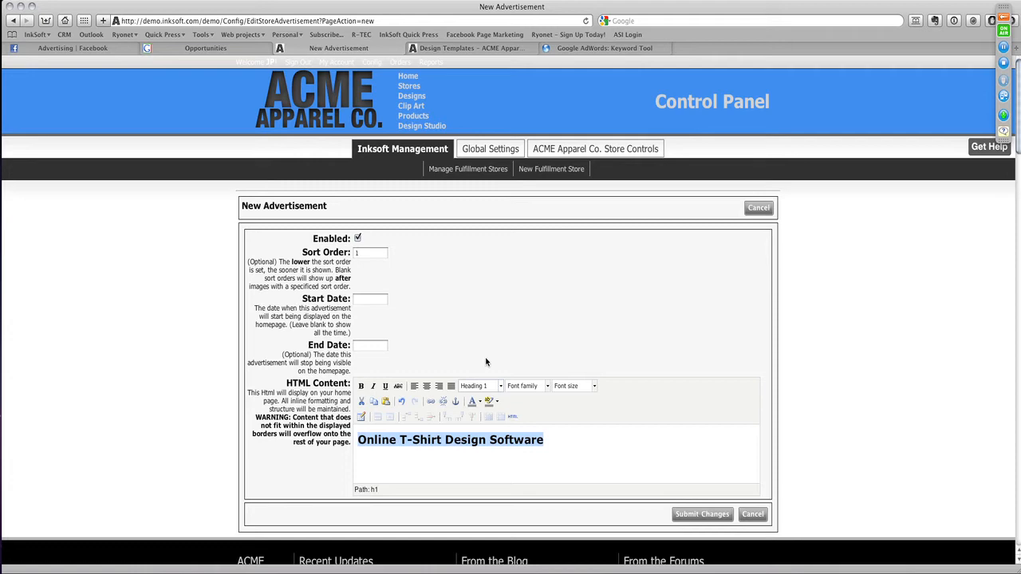
click(577, 440)
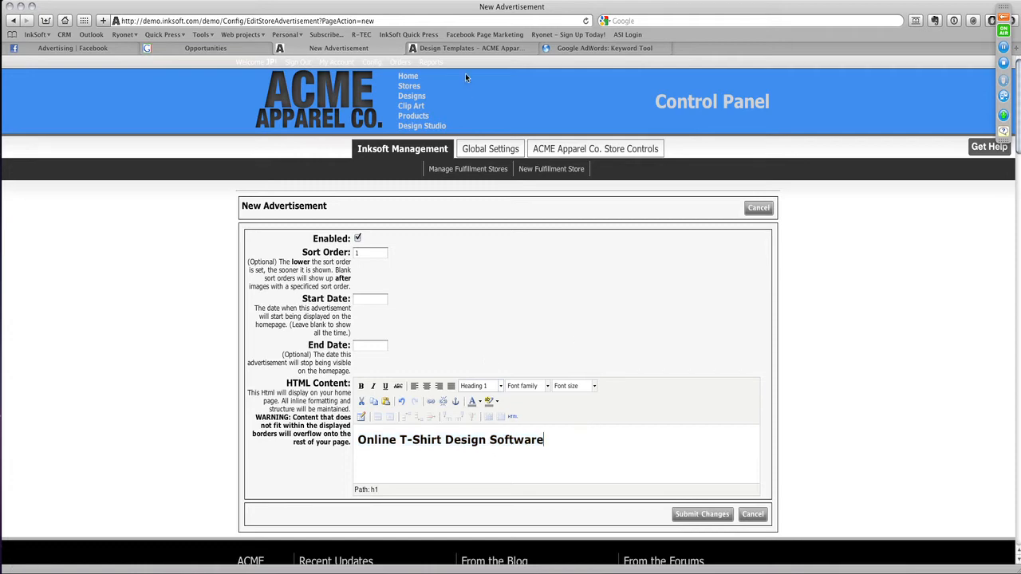
click(455, 49)
key(super+l)
key(super+c)
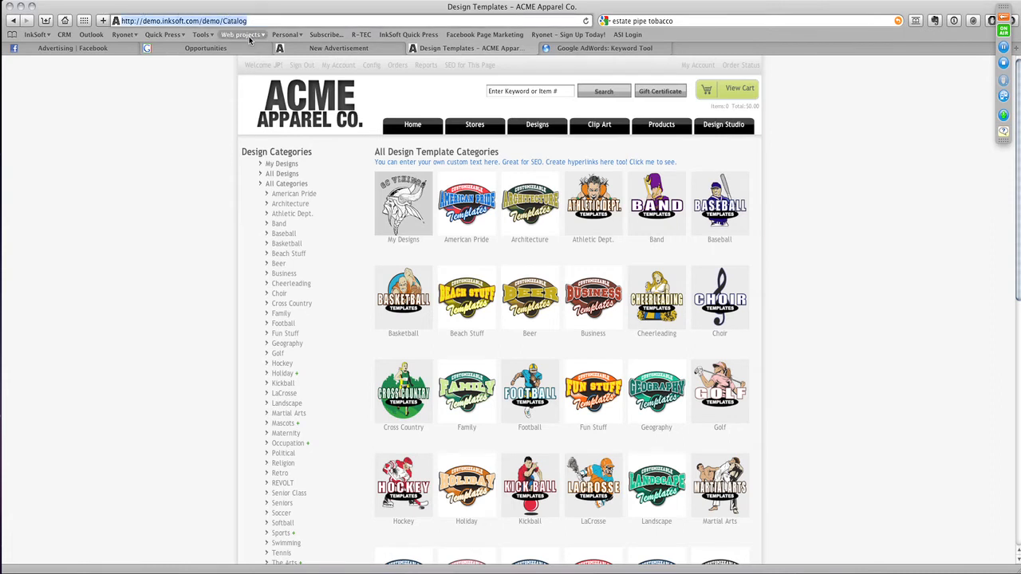
click(338, 49)
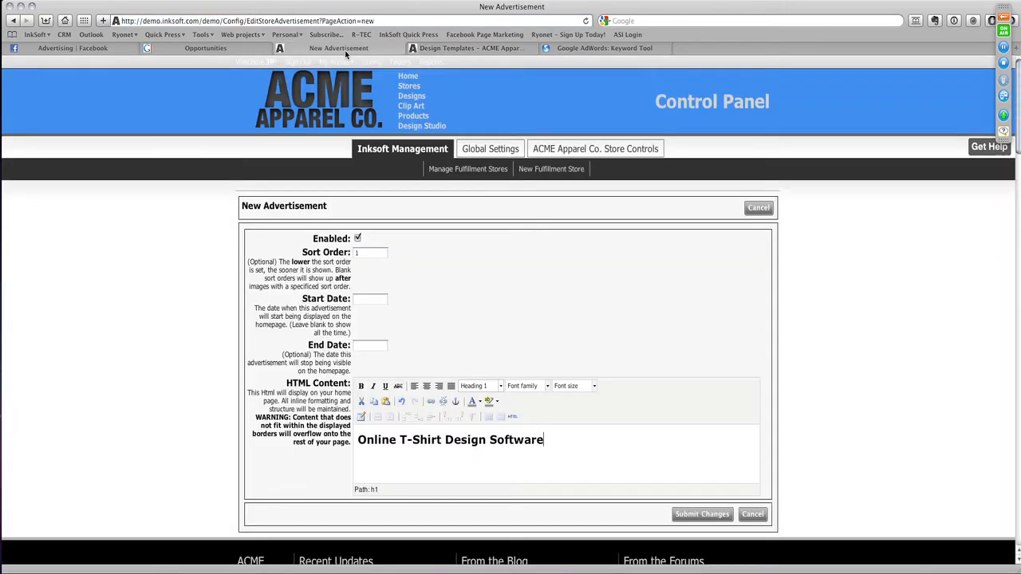
- Start a link on the "Online T-Shirt Design Software" heading with the copied catalog address, opening in the same window
drag(555, 441, 357, 444)
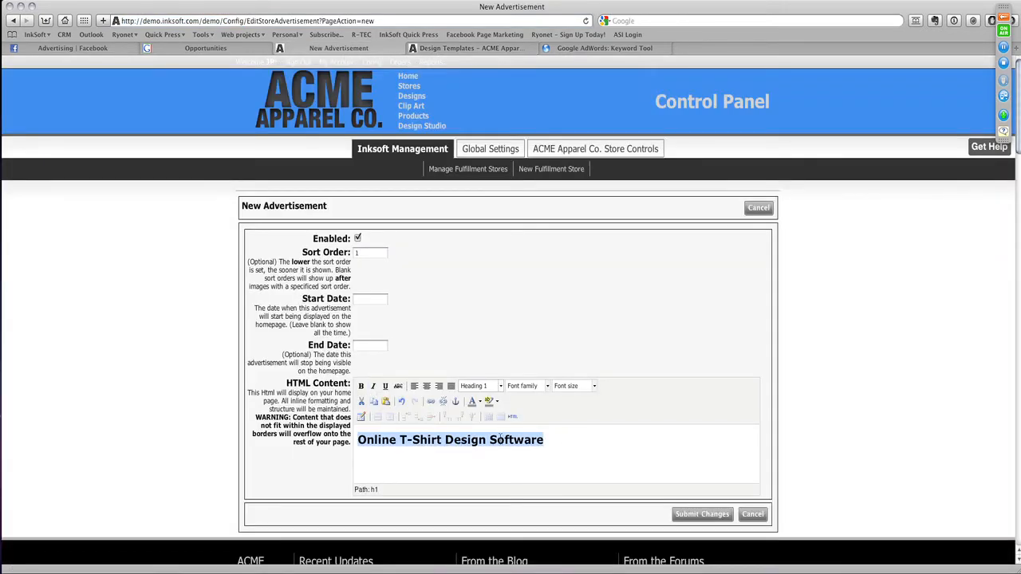
click(431, 403)
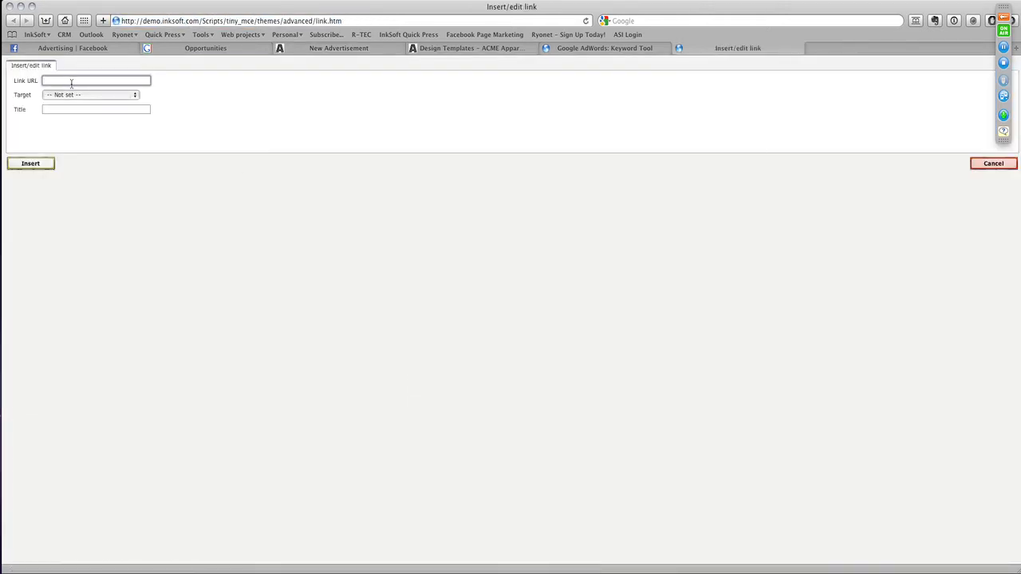
key(super+v)
click(105, 97)
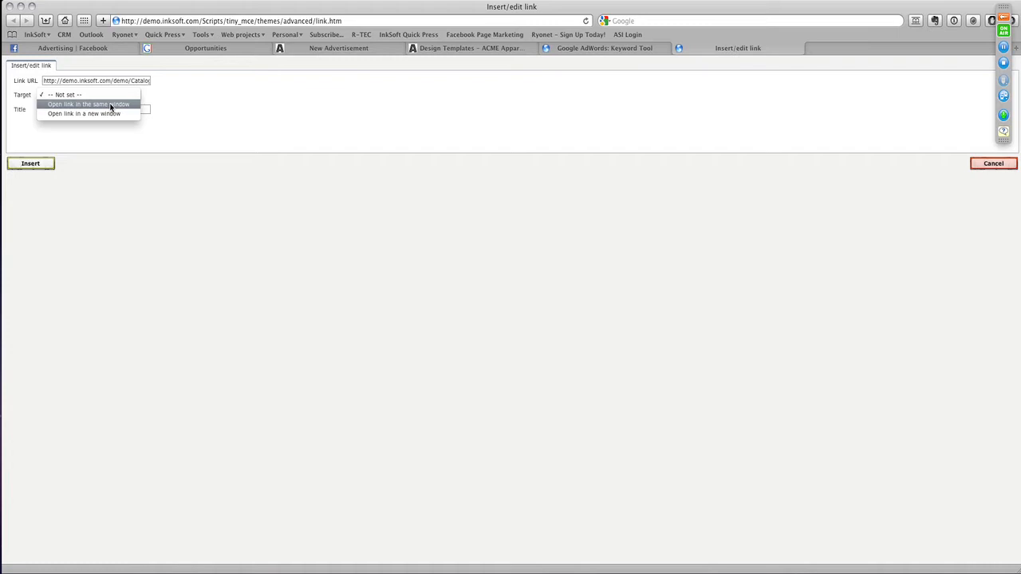
click(111, 107)
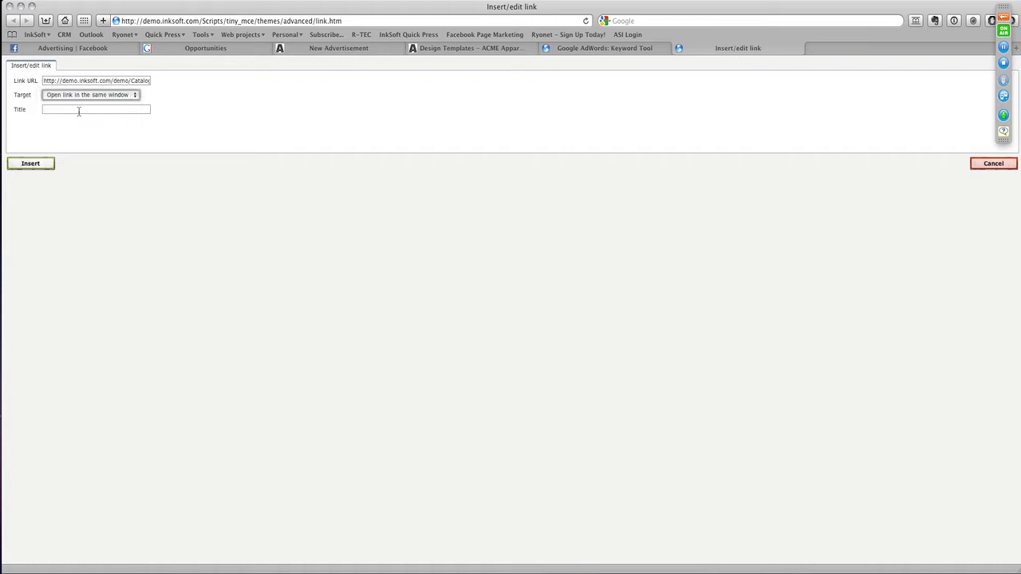
- Title the link "Design online", insert it and return to the new advertisement
click(76, 110)
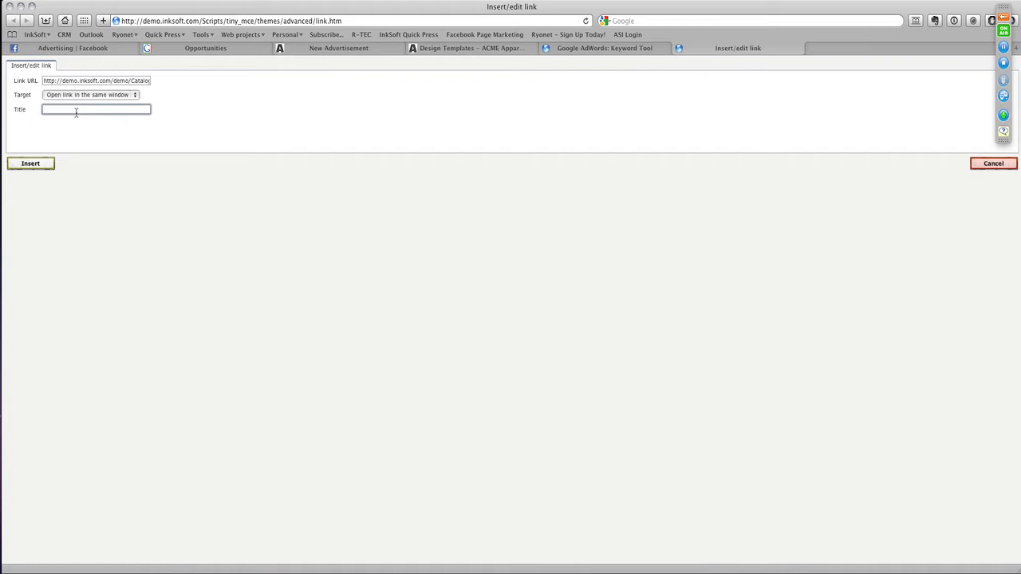
text(Online)
key(BackSpace)
key(BackSpace)
key(BackSpace)
key(BackSpace)
key(BackSpace)
text(nline)
key(BackSpace)
key(BackSpace)
key(BackSpace)
key(BackSpace)
key(BackSpace)
text(Desig)
key(BackSpace)
key(BackSpace)
key(BackSpace)
key(BackSpace)
key(BackSpace)
text(Design online)
click(39, 167)
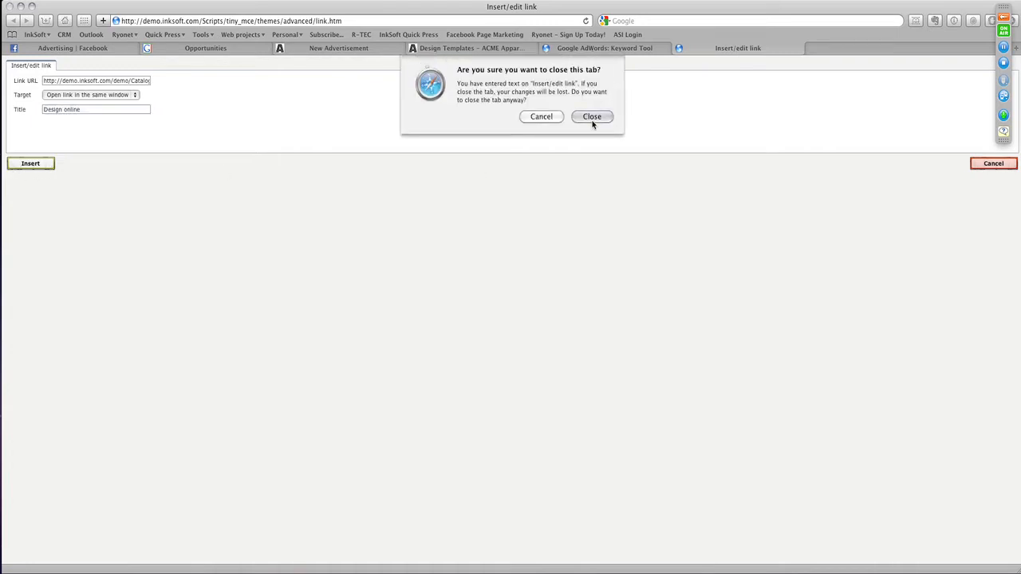
click(590, 118)
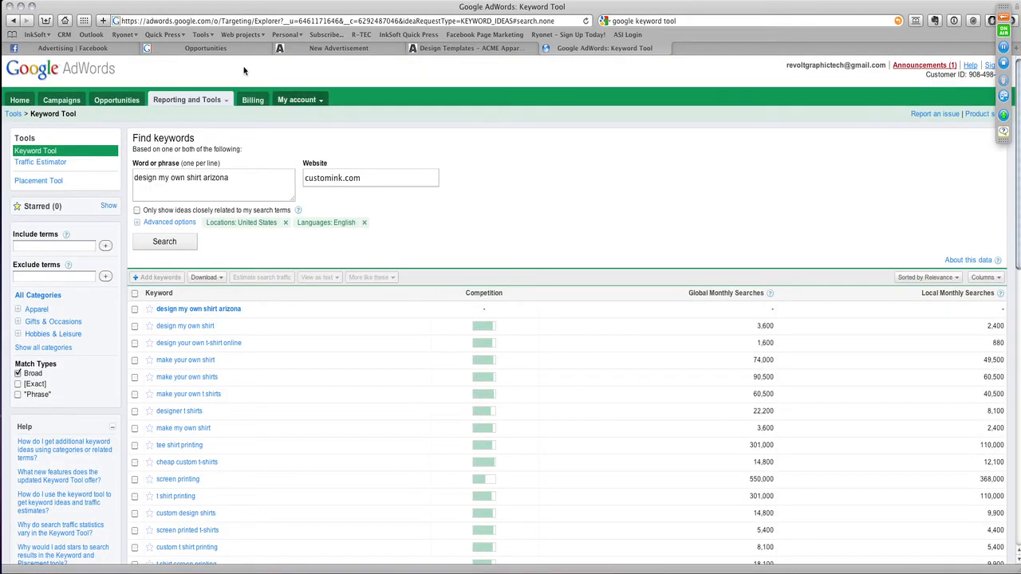
click(318, 48)
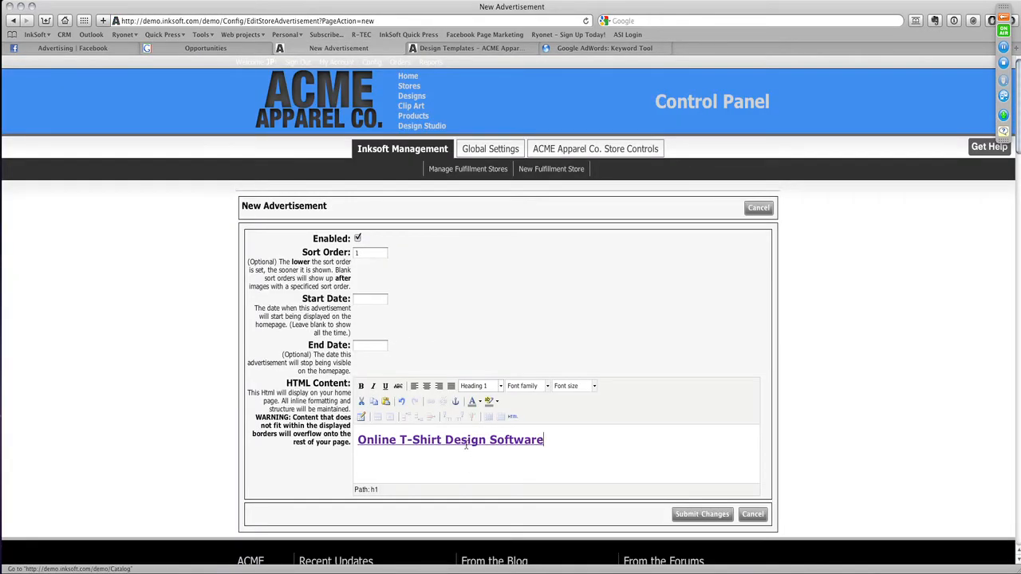
- Add the paragraph "Arizona's best screen printer. Design your own custom t shirt online." below the linked heading and submit the advertisement
key(Return)
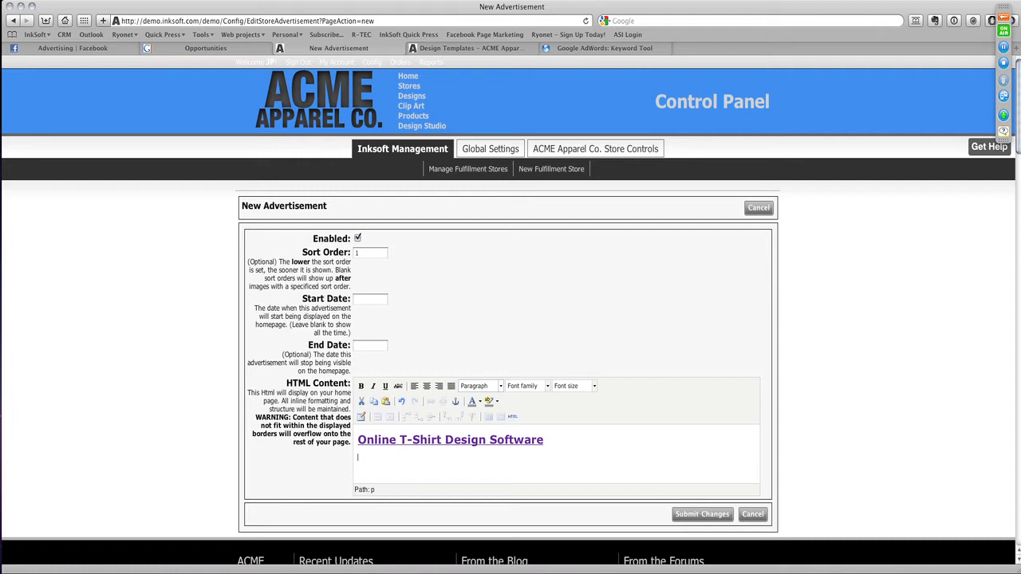
text(Arizona's best screen)
key(BackSpace)
key(BackSpace)
text(n printer. Design your own custom)
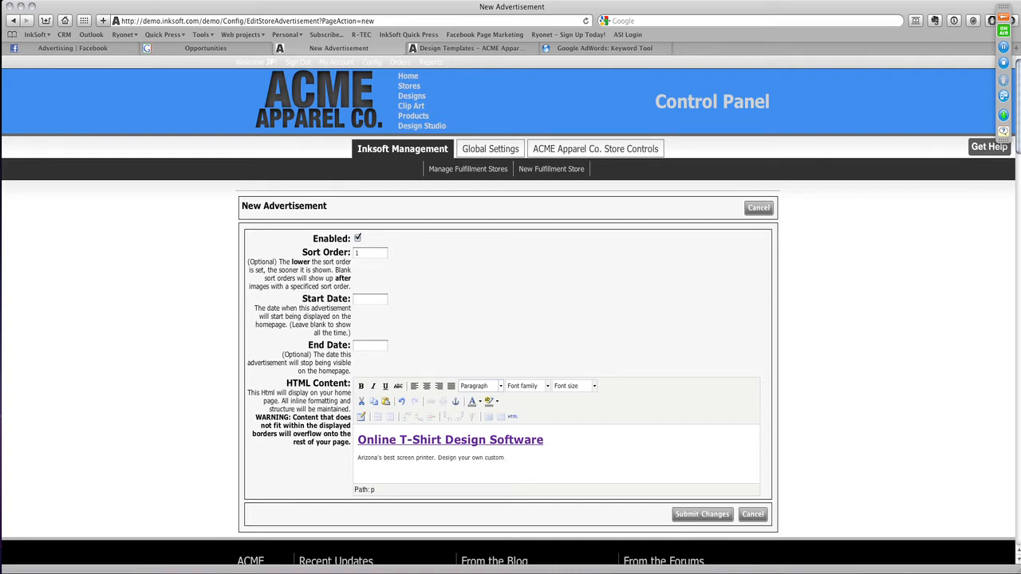
text( t shitr)
key(BackSpace)
key(BackSpace)
key(BackSpace)
key(BackSpace)
key(BackSpace)
key(BackSpace)
text(shirt online.)
click(684, 514)
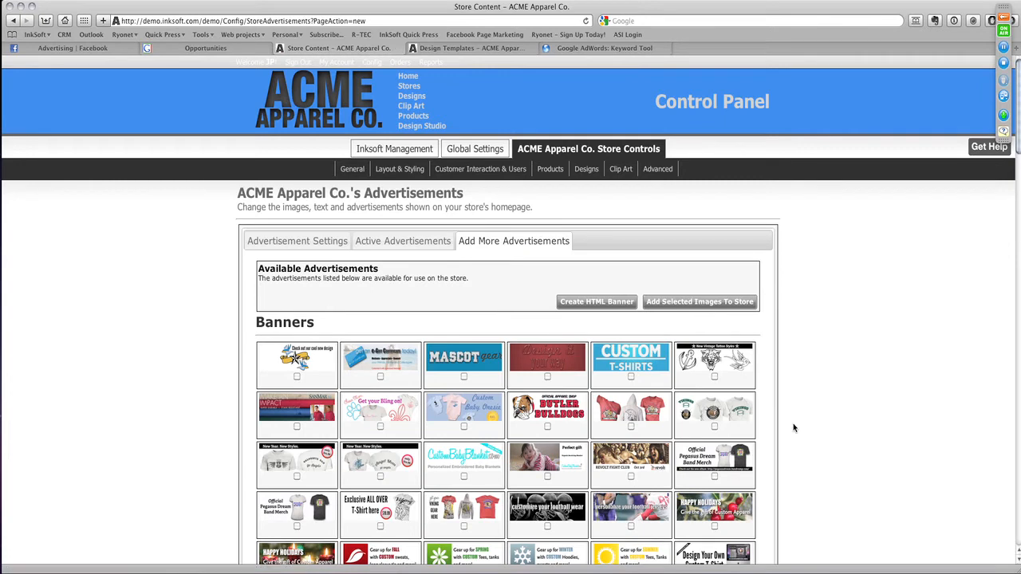
- Look through the store's active advertisements down to the HTML banners
click(418, 240)
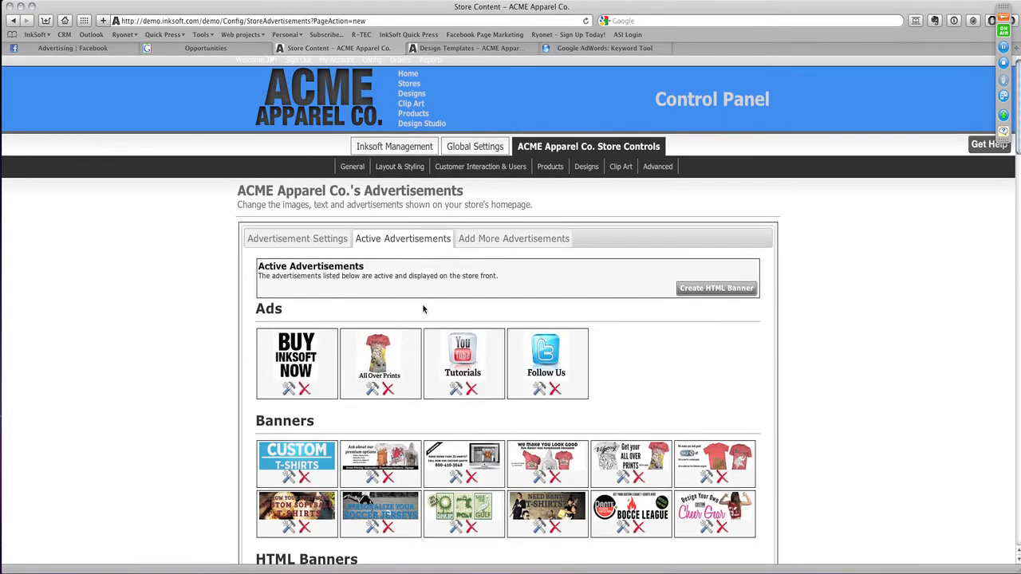
scroll(424, 308, down, 1)
scroll(424, 309, down, 1)
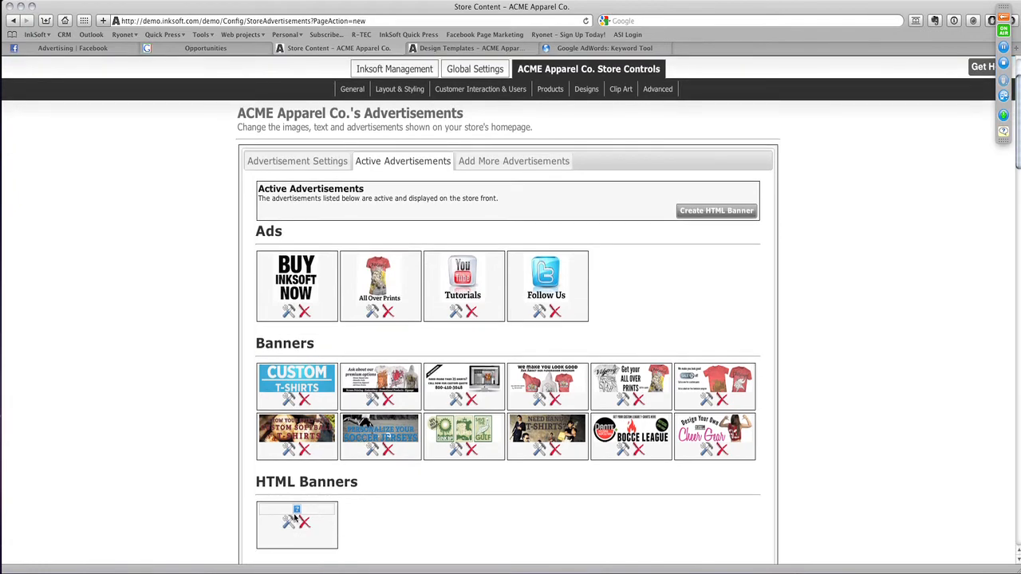
scroll(423, 98, up, 2)
- Go to the store's home page, follow the heading link in the second banner and return
click(410, 77)
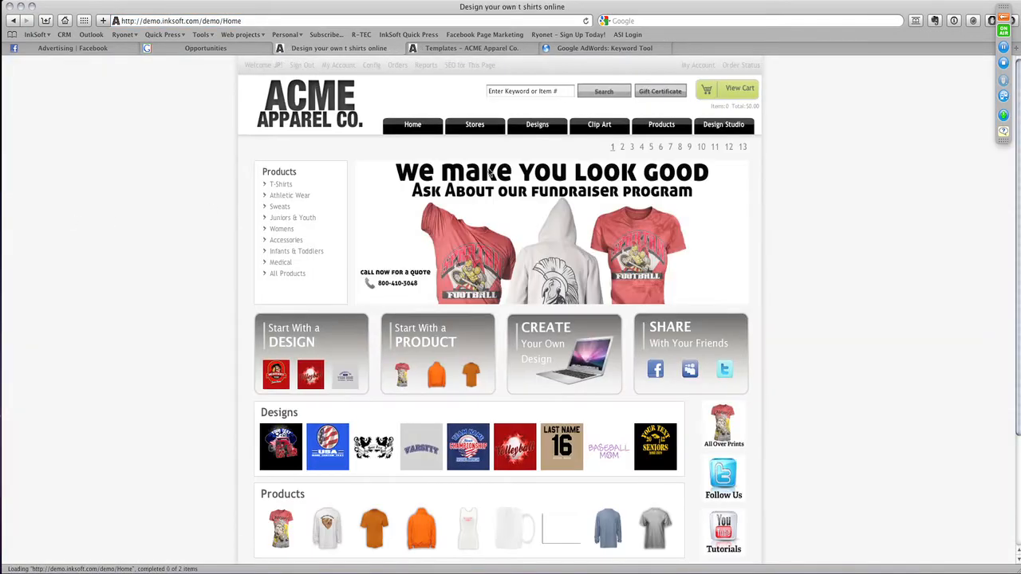
click(622, 147)
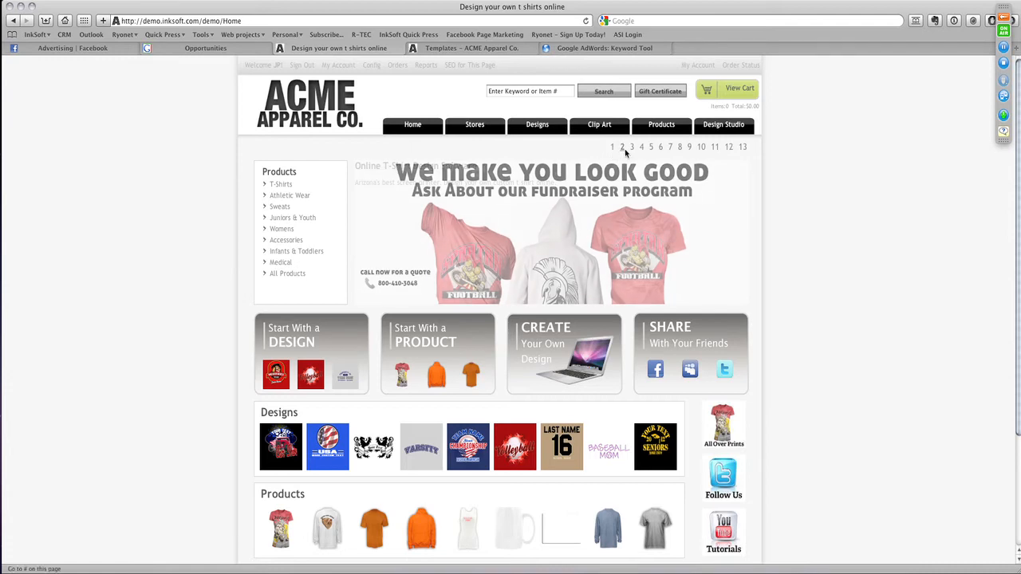
click(467, 170)
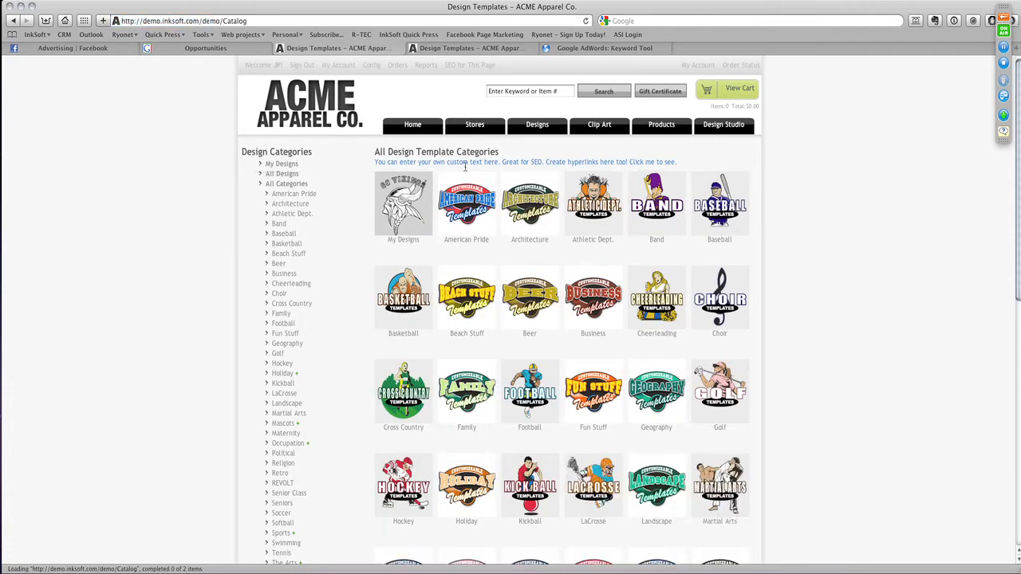
click(13, 21)
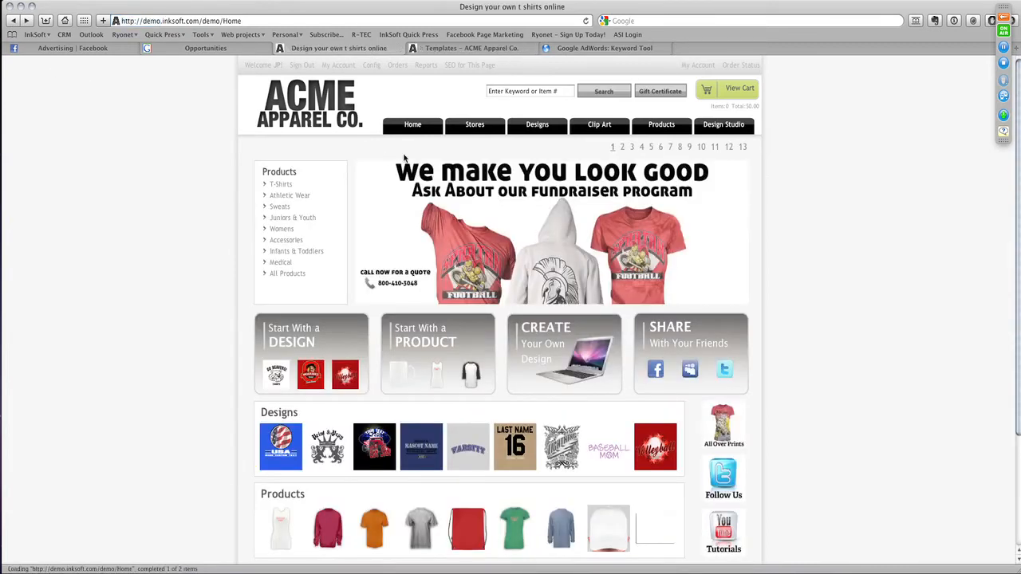
- Show the second home page banner again and examine the line of text below its heading
click(622, 150)
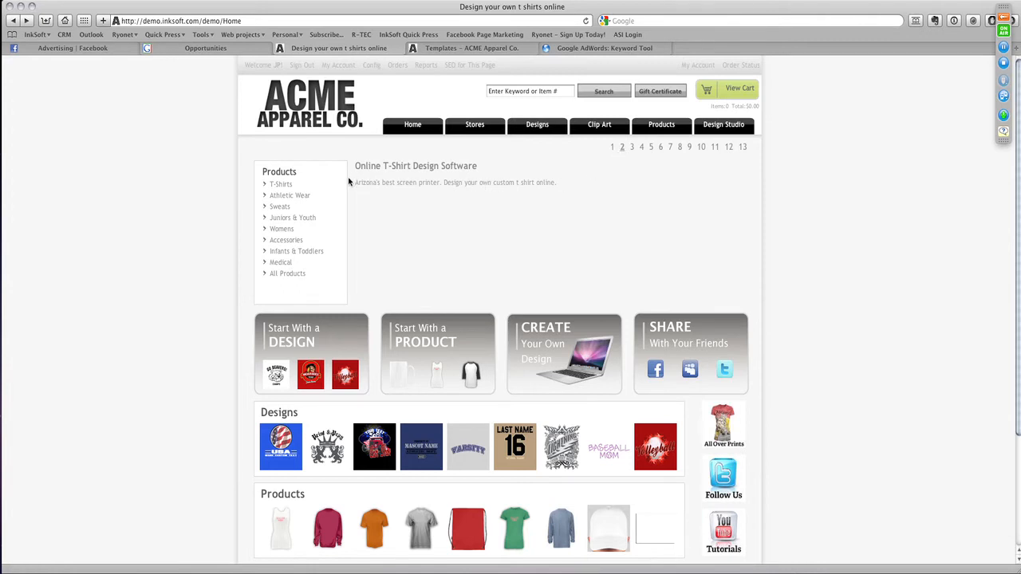
drag(351, 183, 560, 187)
click(560, 188)
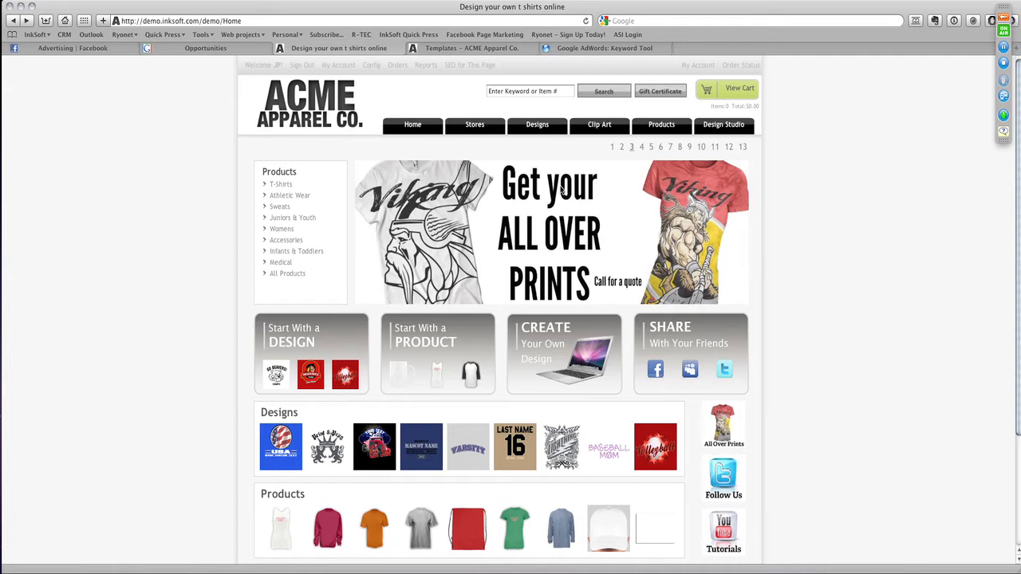
- Open the SEO meta tags for the home page and examine the page title and description
click(476, 66)
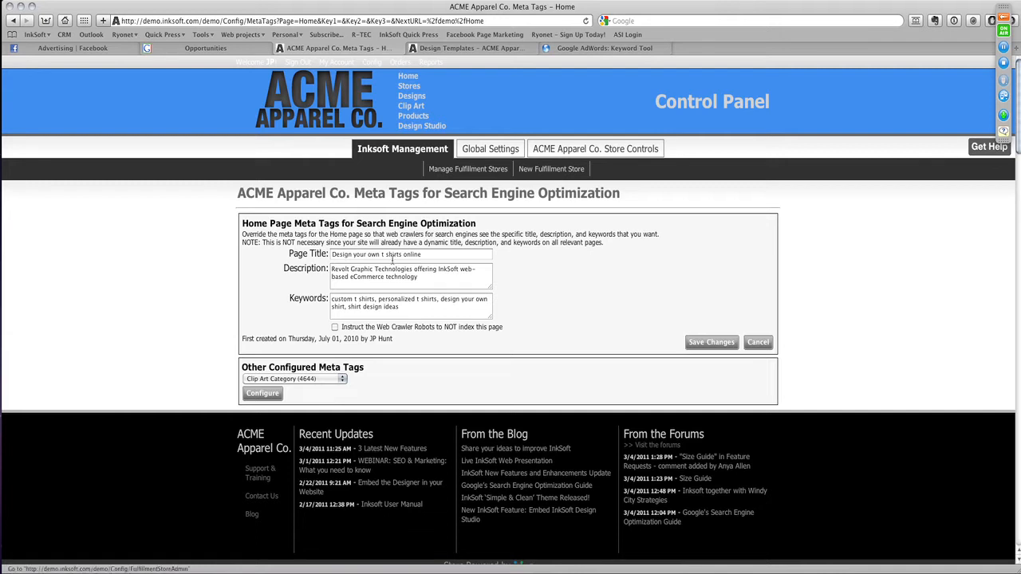
triple_click(343, 254)
click(420, 286)
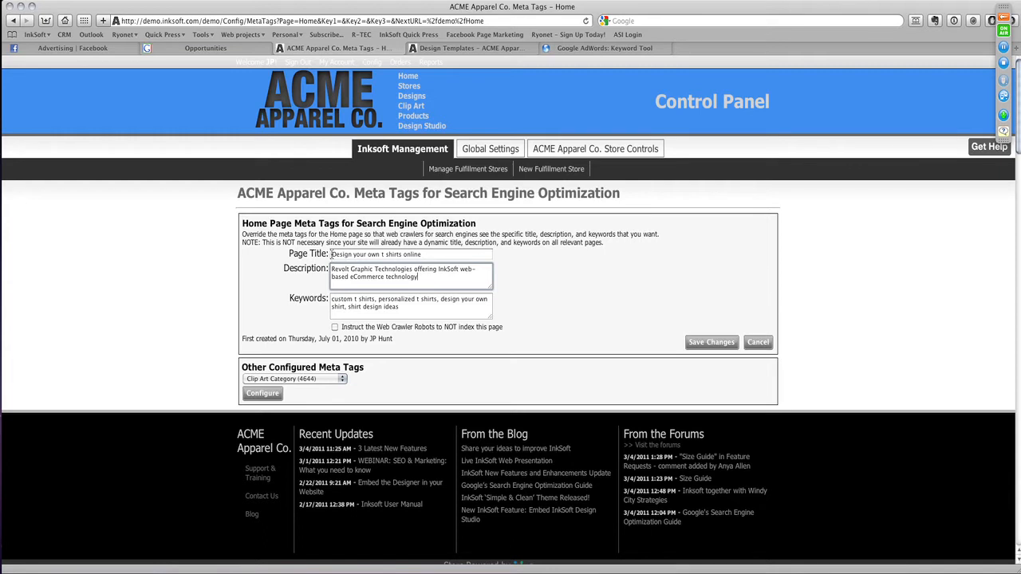
drag(332, 254, 451, 259)
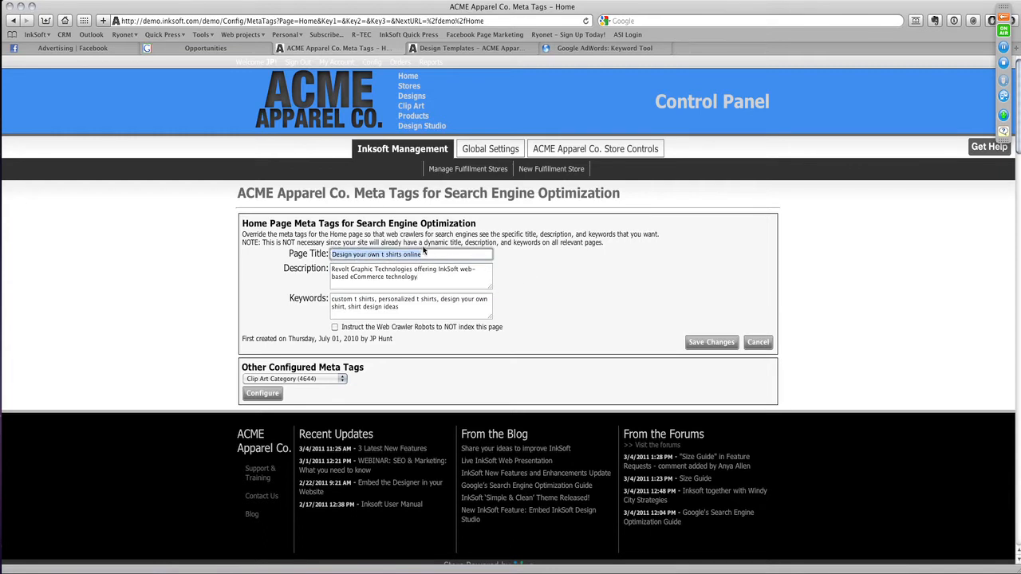
- Search Google in a new browser tab for "custom t-shirts phoenix arizona"
click(433, 279)
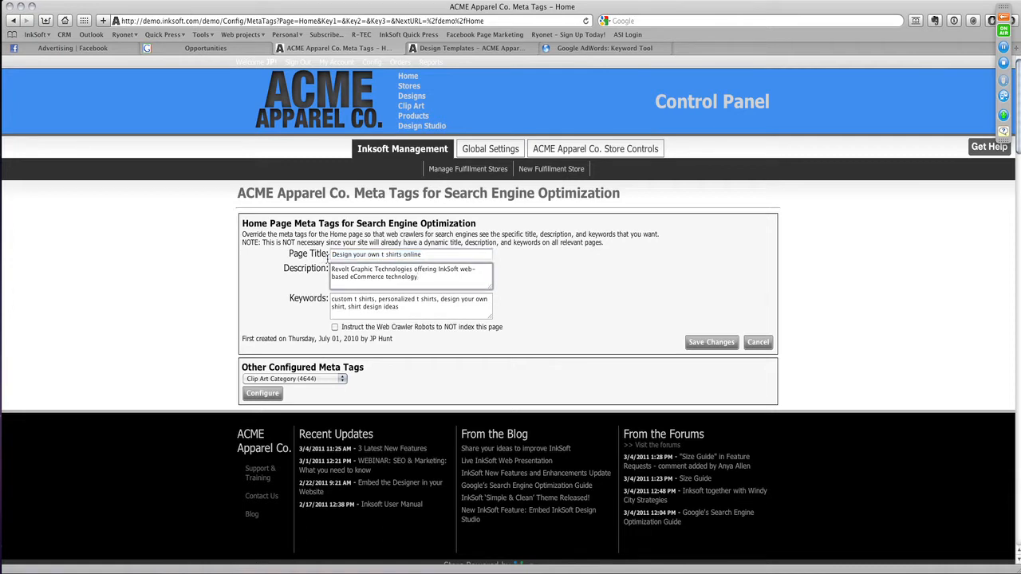
click(492, 50)
click(568, 48)
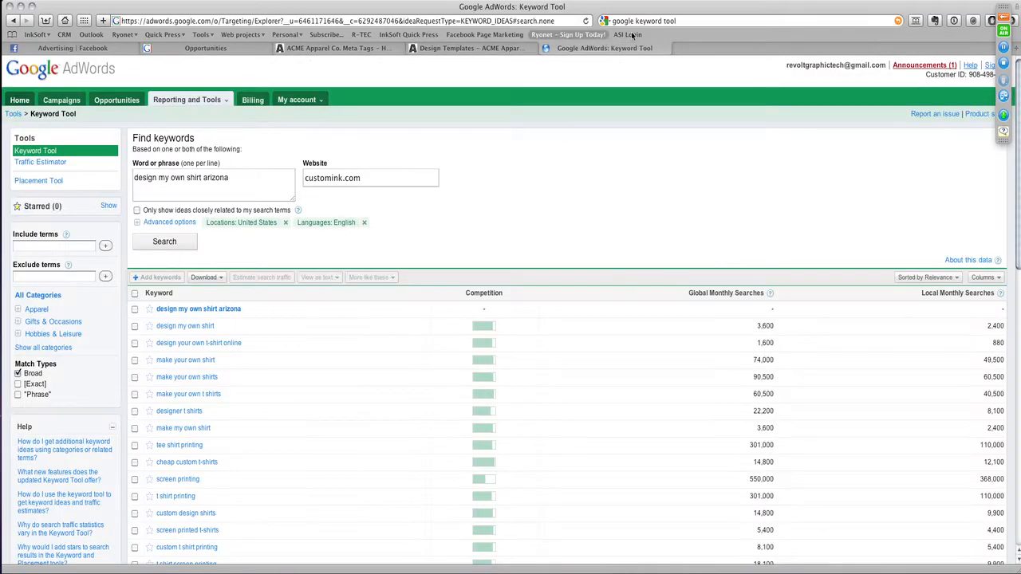
key(super+t)
click(674, 23)
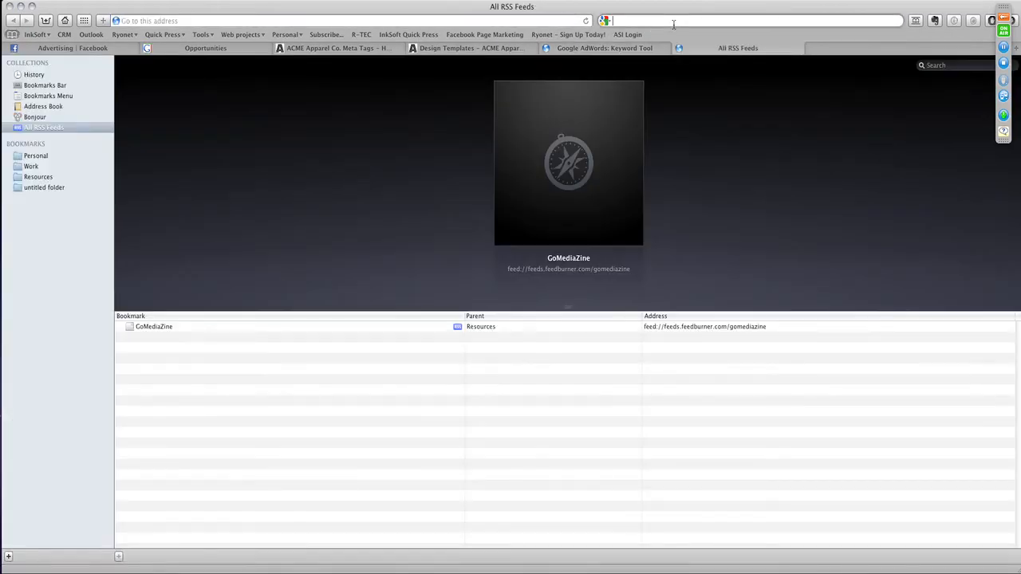
text(custom t-shirts)
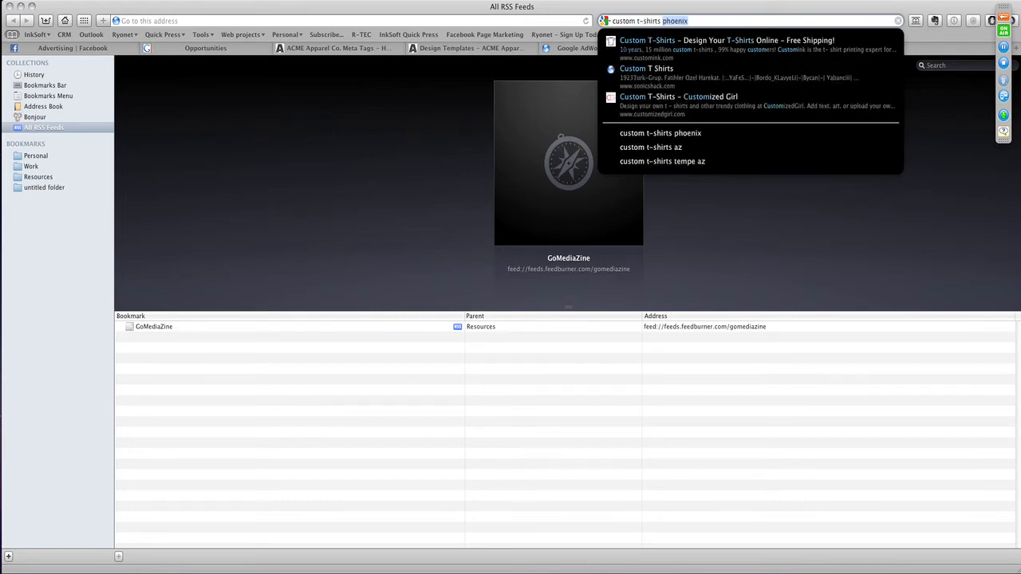
text( phoenix arizona)
key(Return)
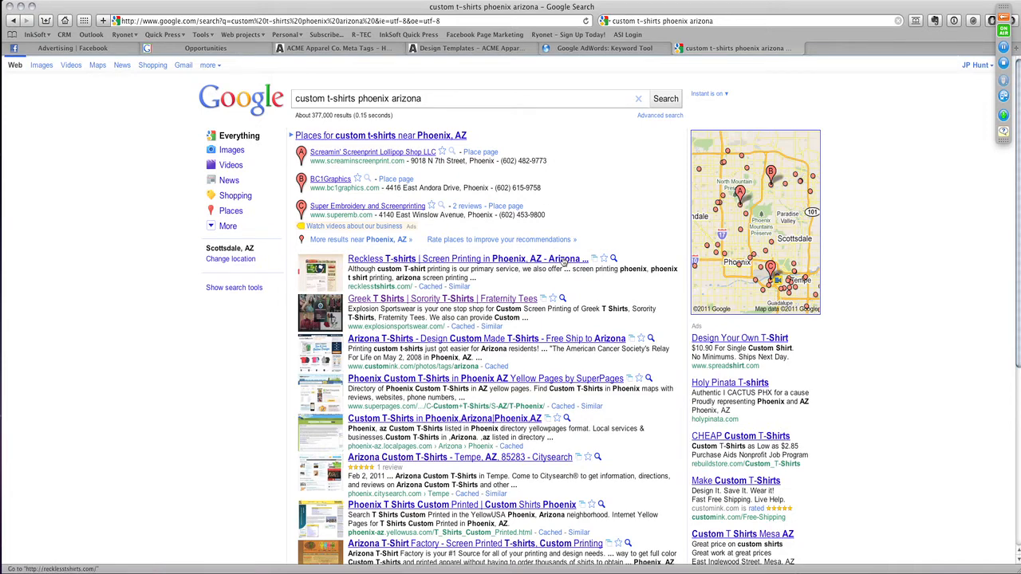
- Examine how the words of the search phrase are matched in the titles and descriptions of the Google results
drag(327, 98, 431, 99)
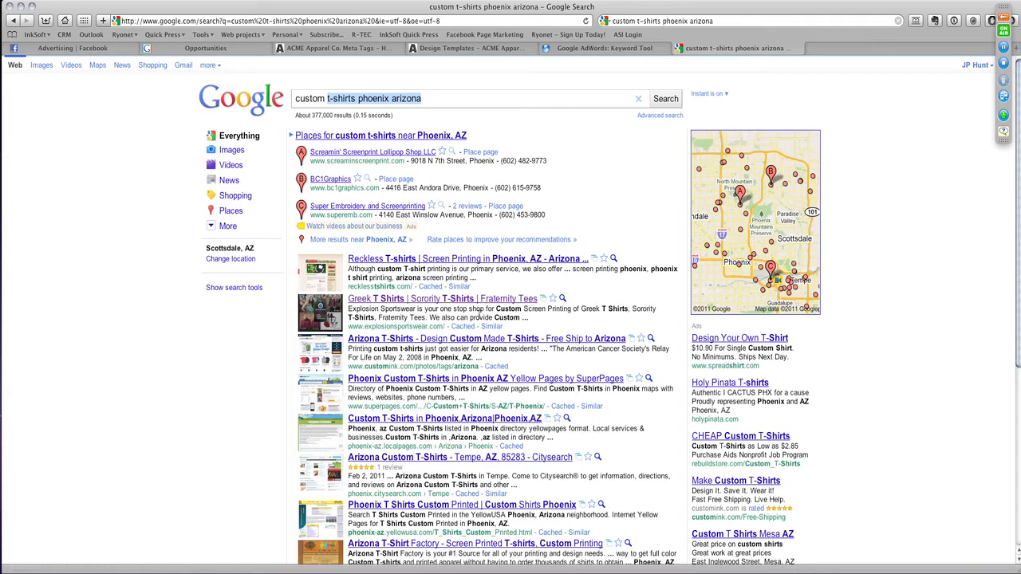
drag(496, 309, 523, 309)
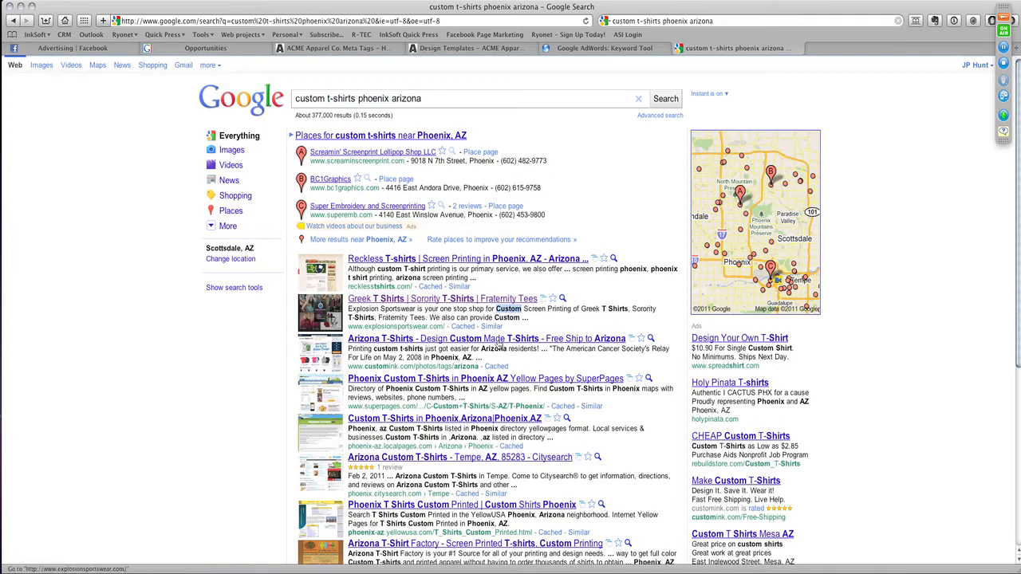
scroll(584, 487, down, 2)
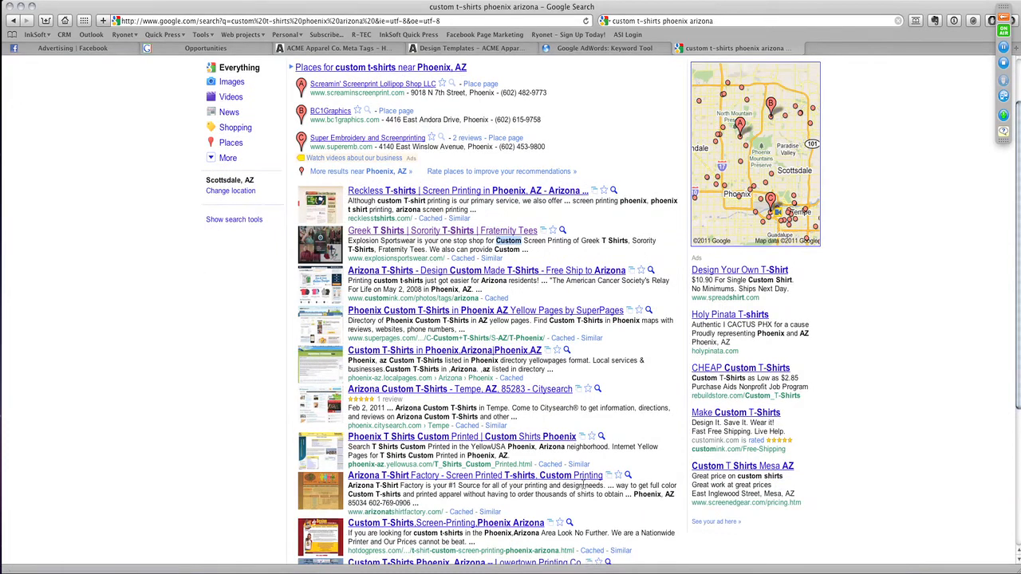
scroll(584, 485, up, 2)
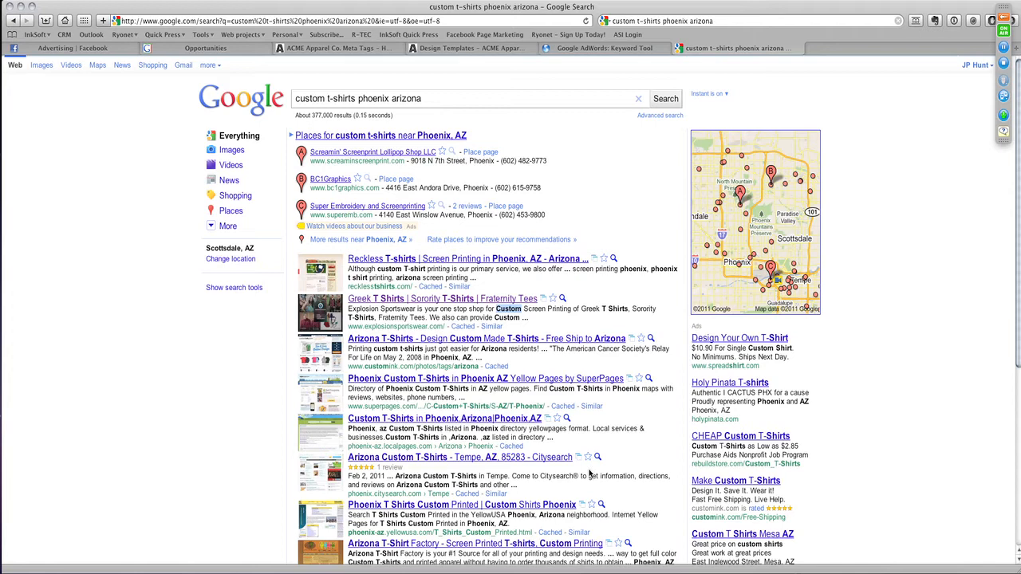
scroll(589, 474, down, 2)
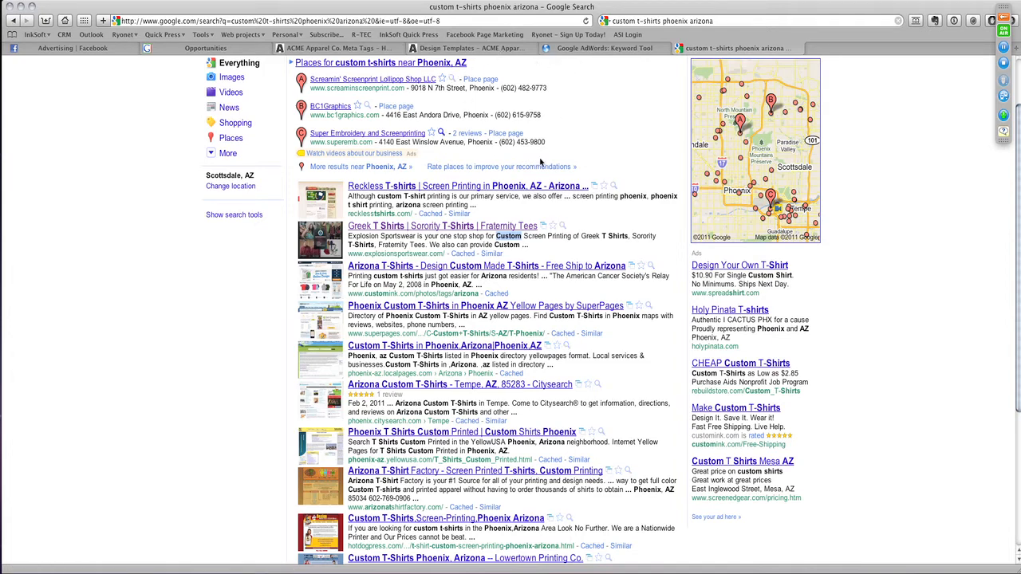
- Return to the home page meta tags and examine the keywords and page title entries
click(349, 48)
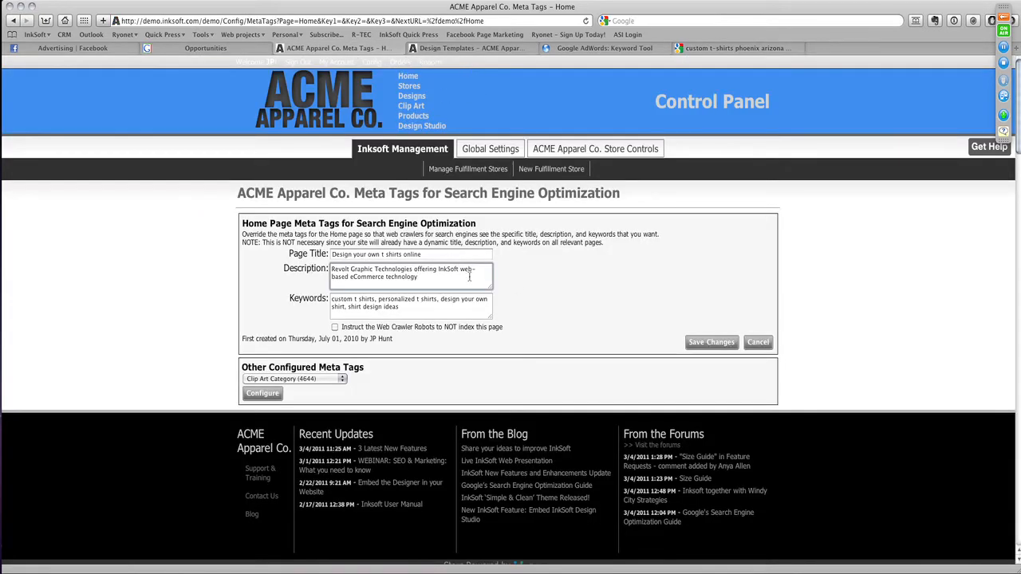
triple_click(408, 305)
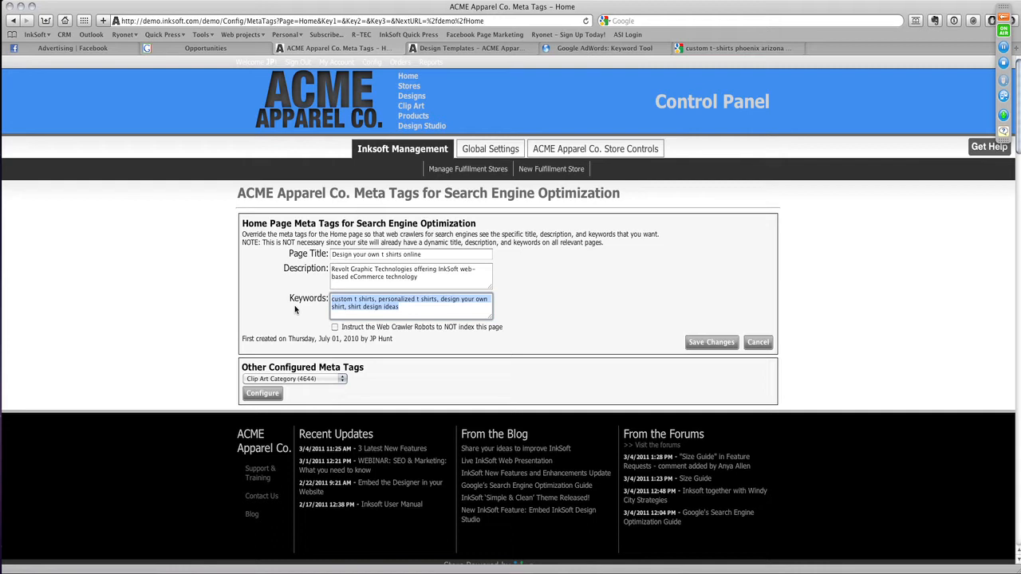
click(295, 254)
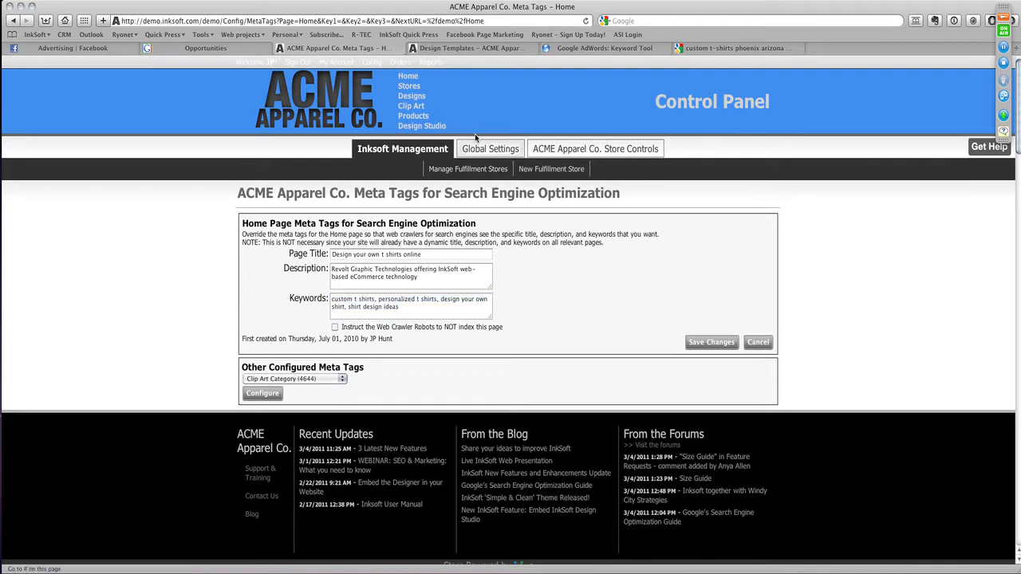
- Go to the store's home page, show the second banner and examine the sentences below its heading
click(409, 76)
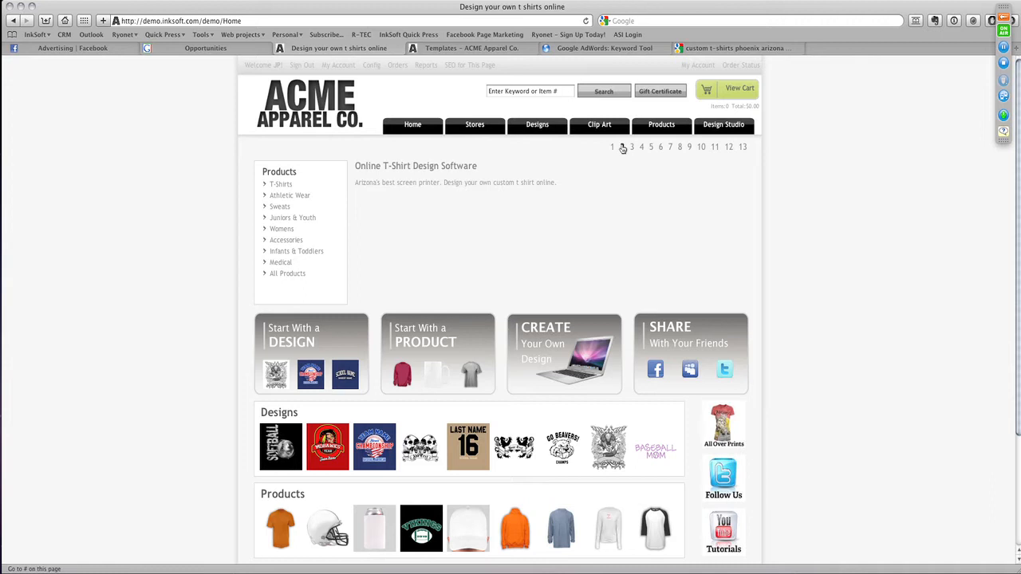
click(623, 148)
drag(355, 183, 554, 185)
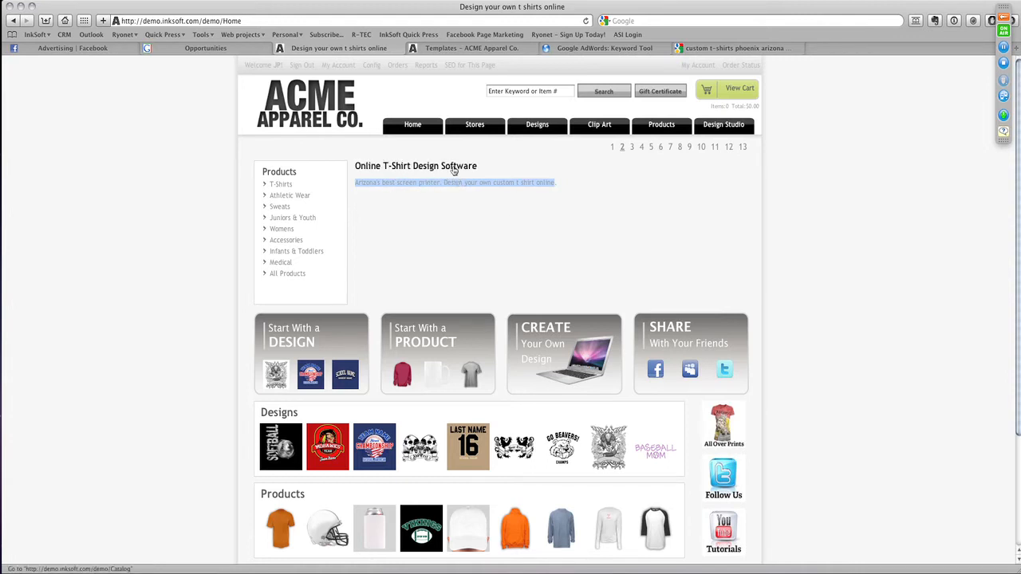
click(622, 148)
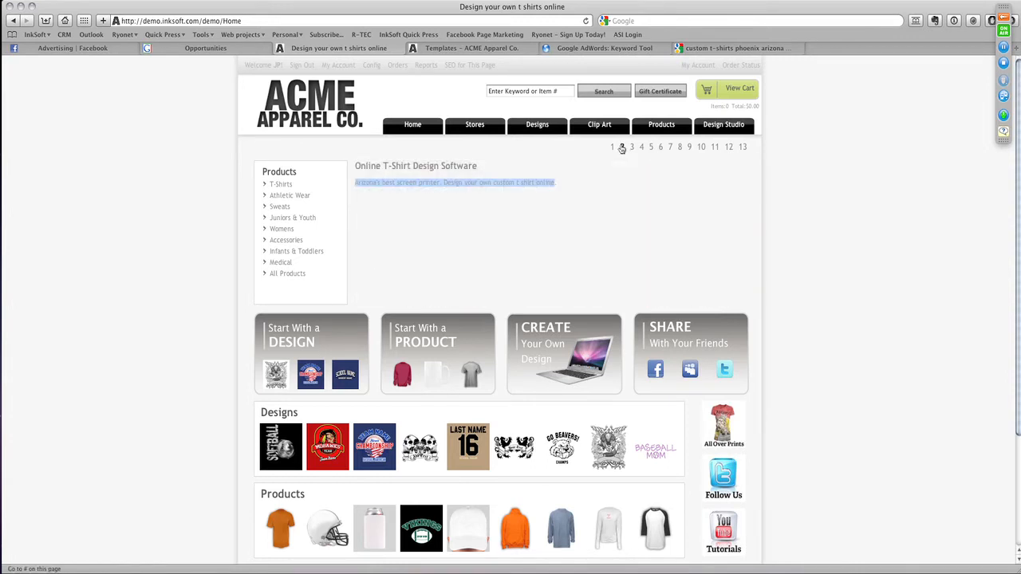
click(477, 184)
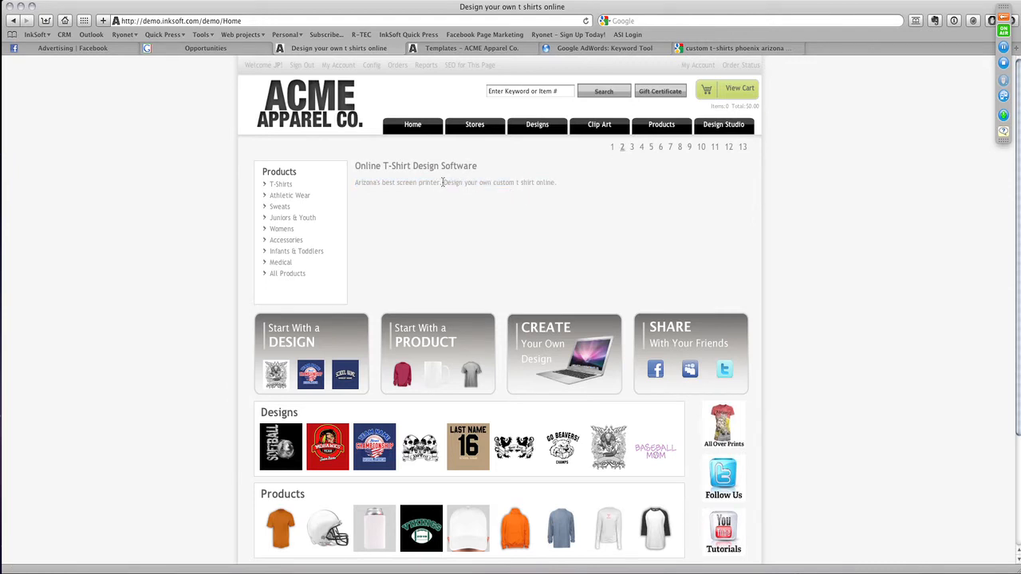
drag(444, 183, 562, 184)
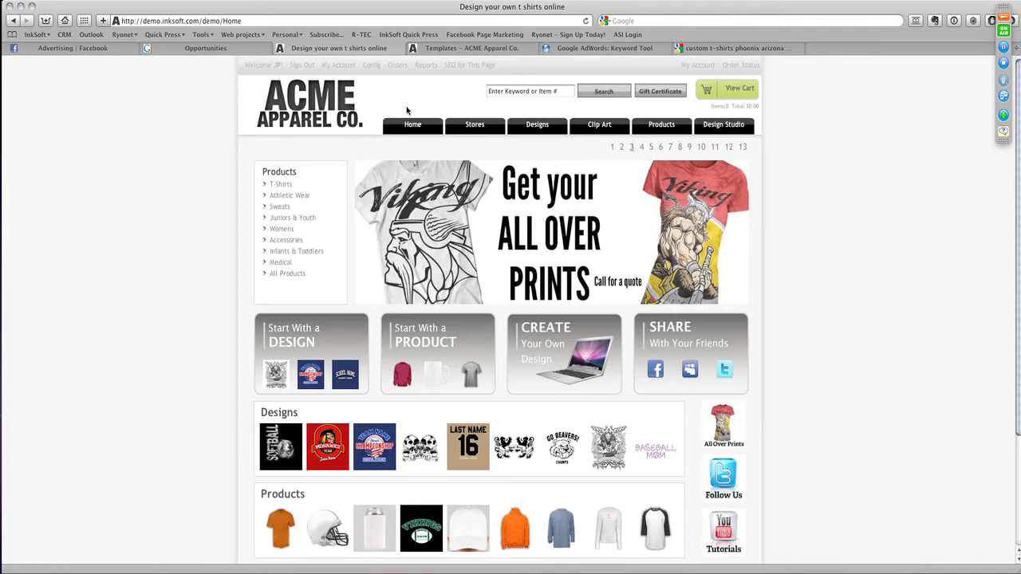
- Visit the store's Stores and Designs pages and examine the design template heading and the custom text below it
click(468, 130)
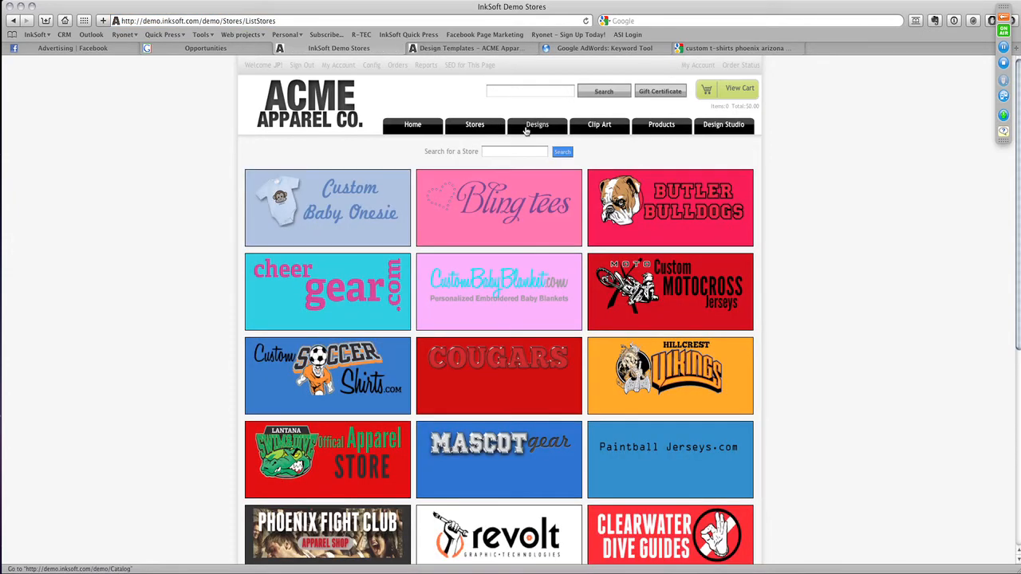
click(527, 130)
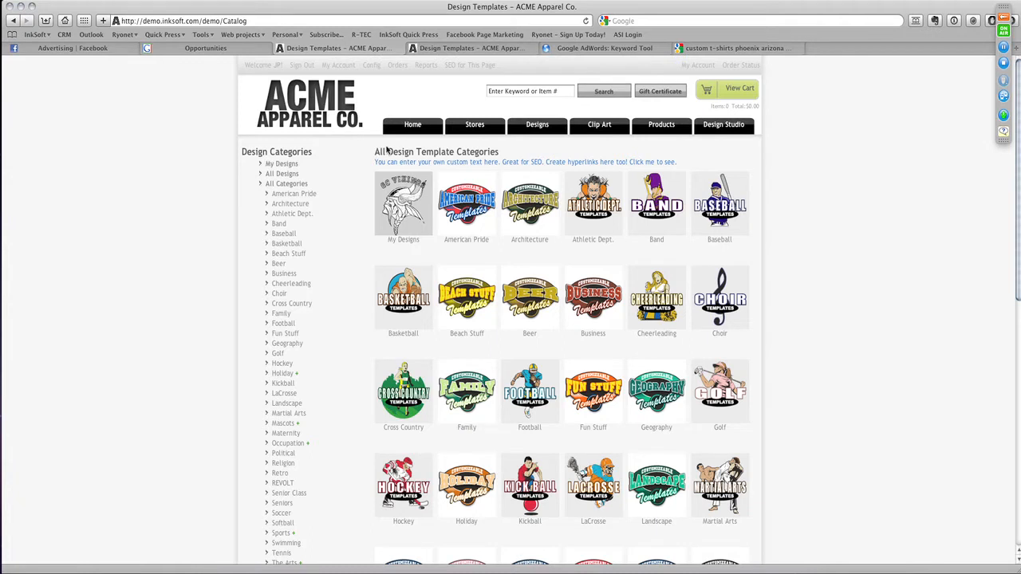
drag(375, 151, 494, 150)
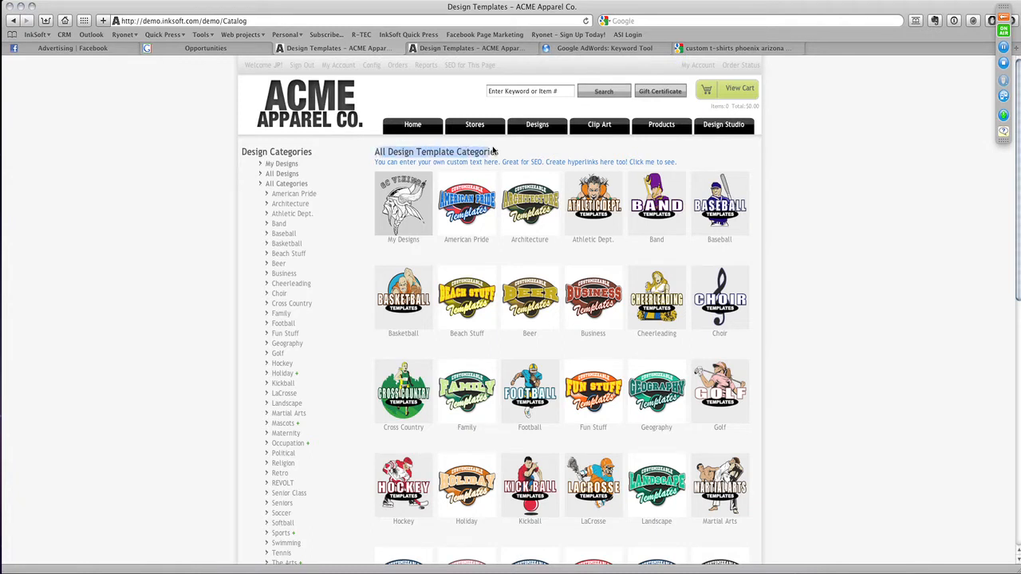
click(379, 162)
drag(379, 162, 520, 159)
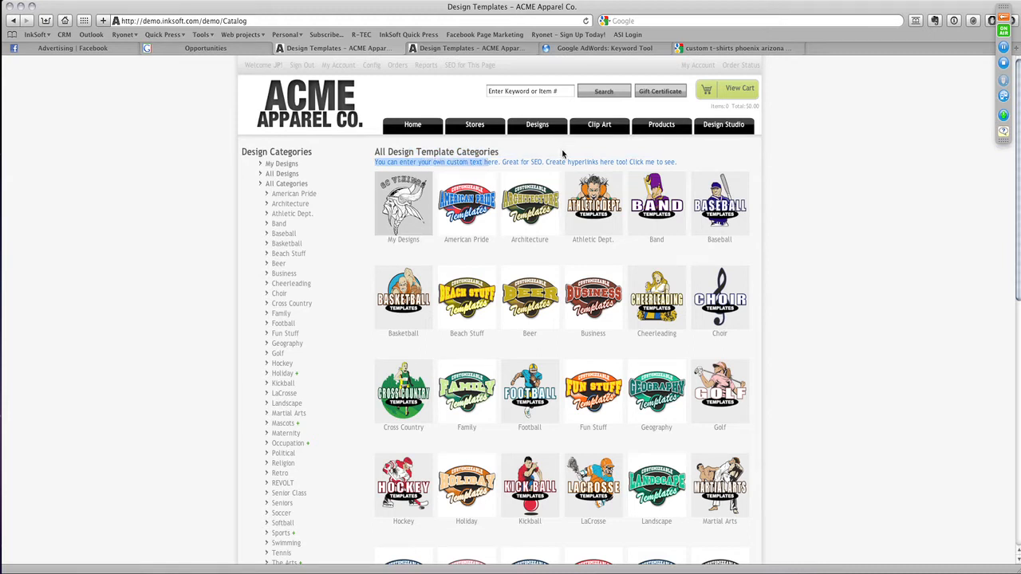
click(662, 153)
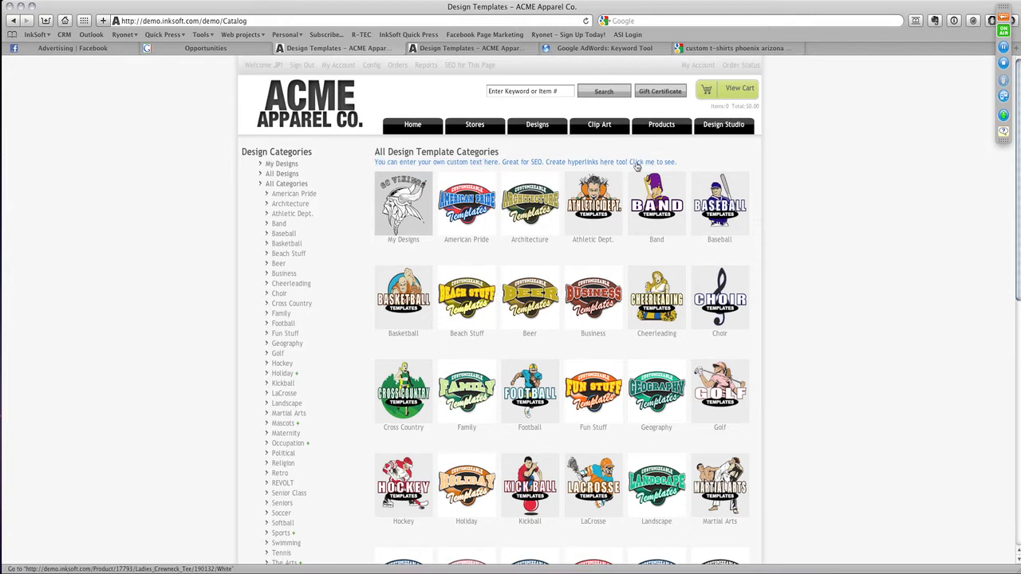
- Follow the hyperlink in the Designs page's custom text, return to the page and highlight the whole line
click(637, 166)
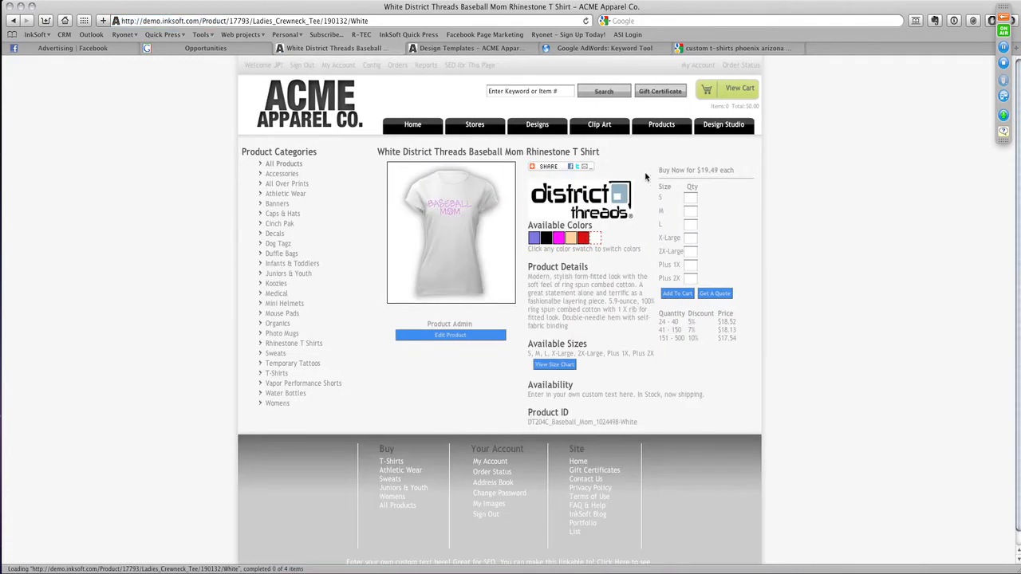
click(13, 22)
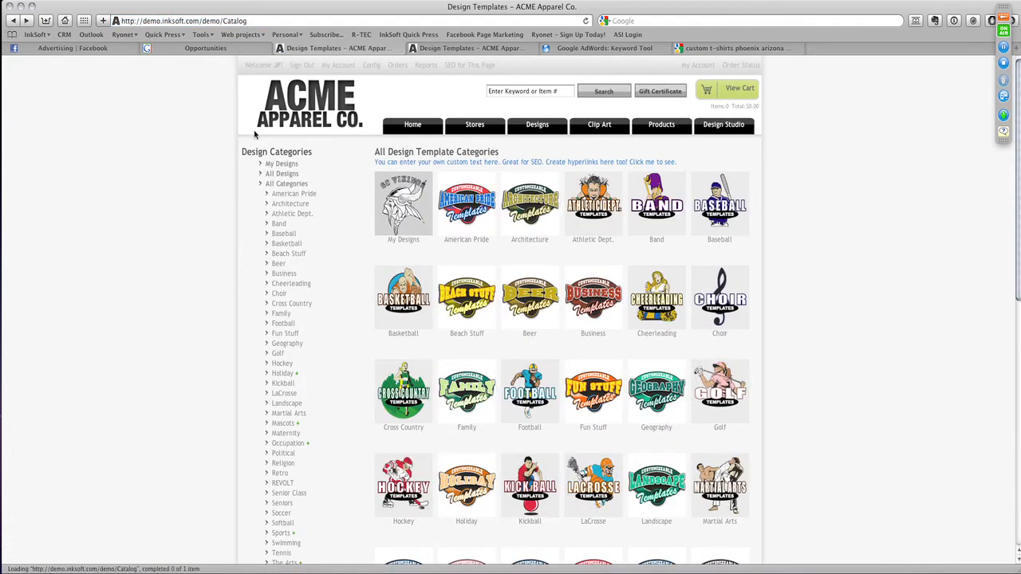
drag(375, 162, 682, 166)
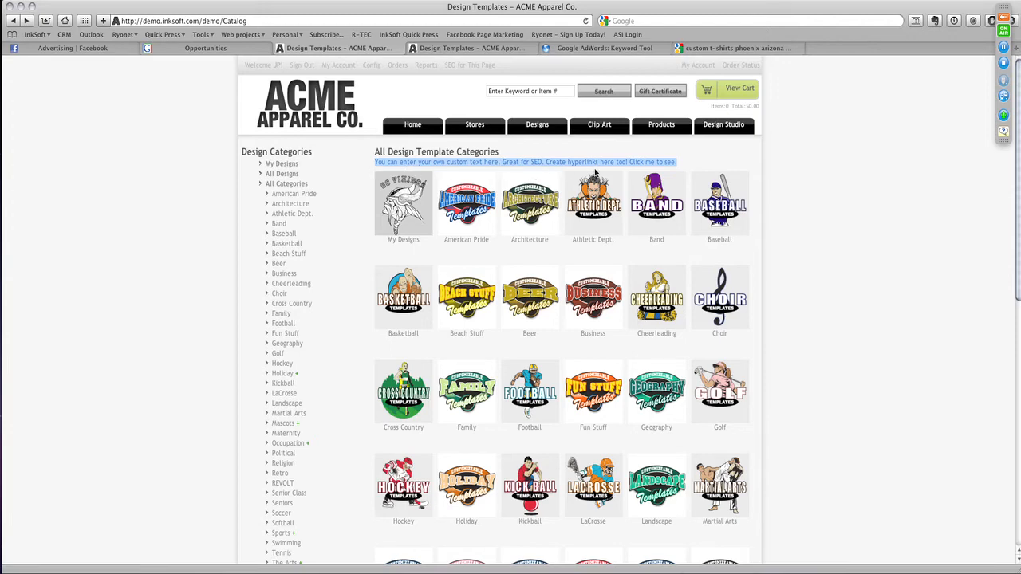
- Play the embedded video below the design categories briefly, pause it and return to the custom text above the templates
scroll(611, 183, down, 3)
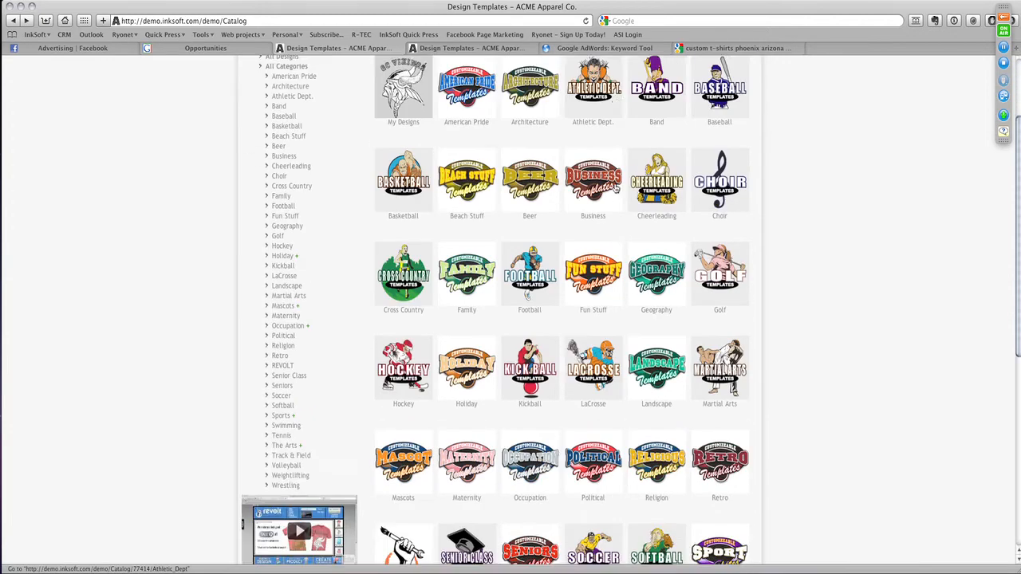
scroll(615, 188, down, 9)
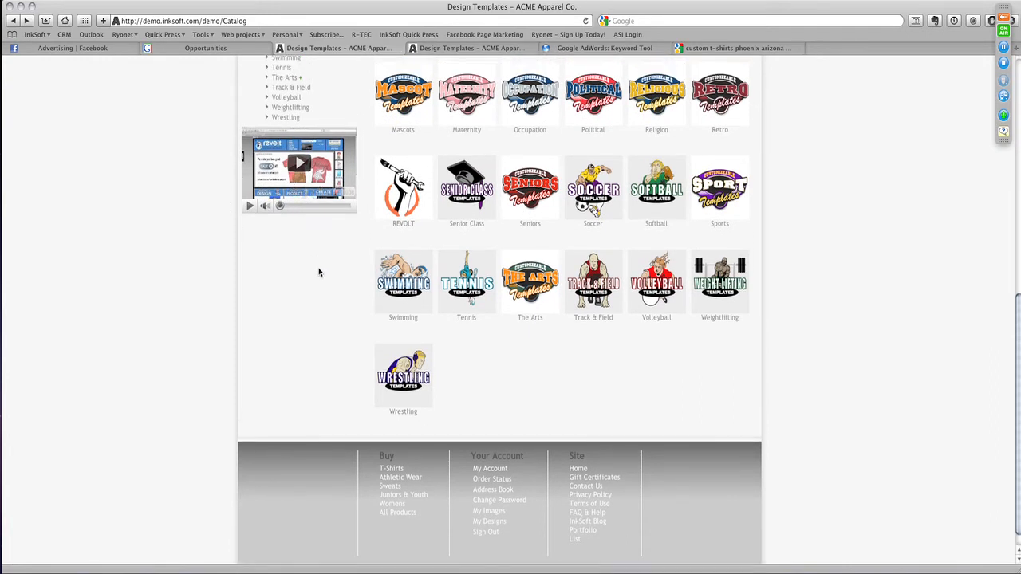
click(299, 164)
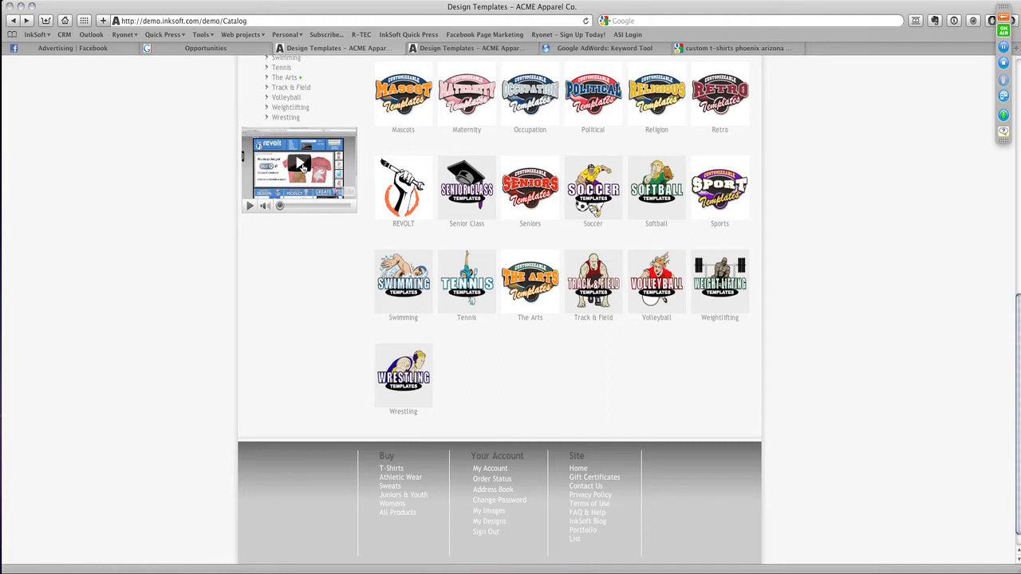
click(250, 207)
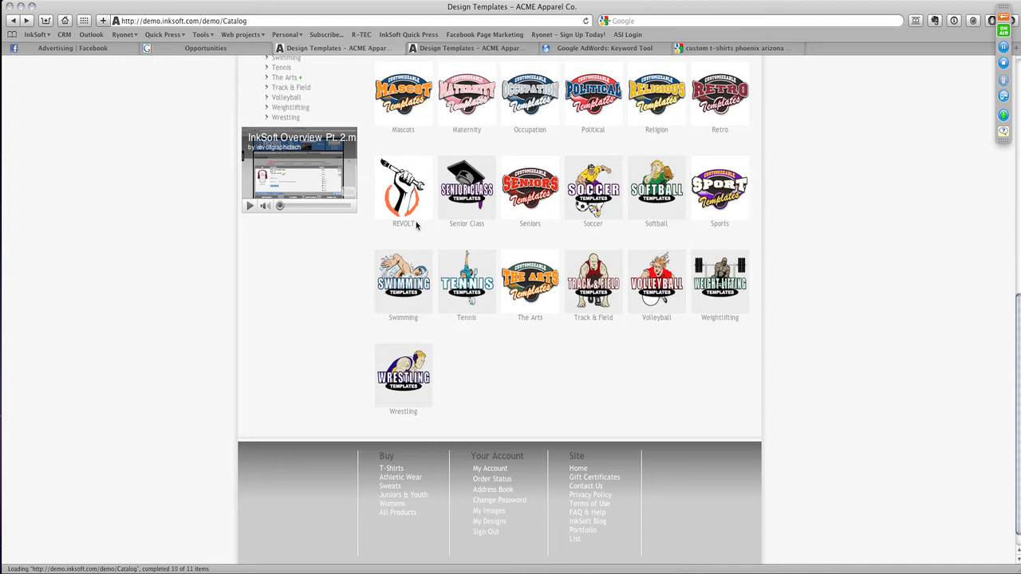
scroll(359, 228, up, 3)
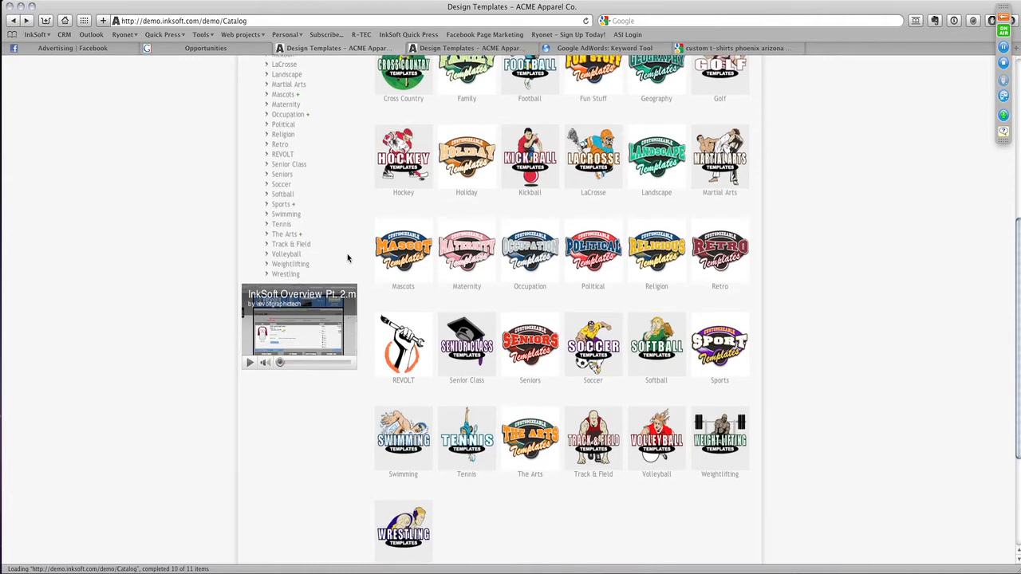
scroll(348, 257, up, 5)
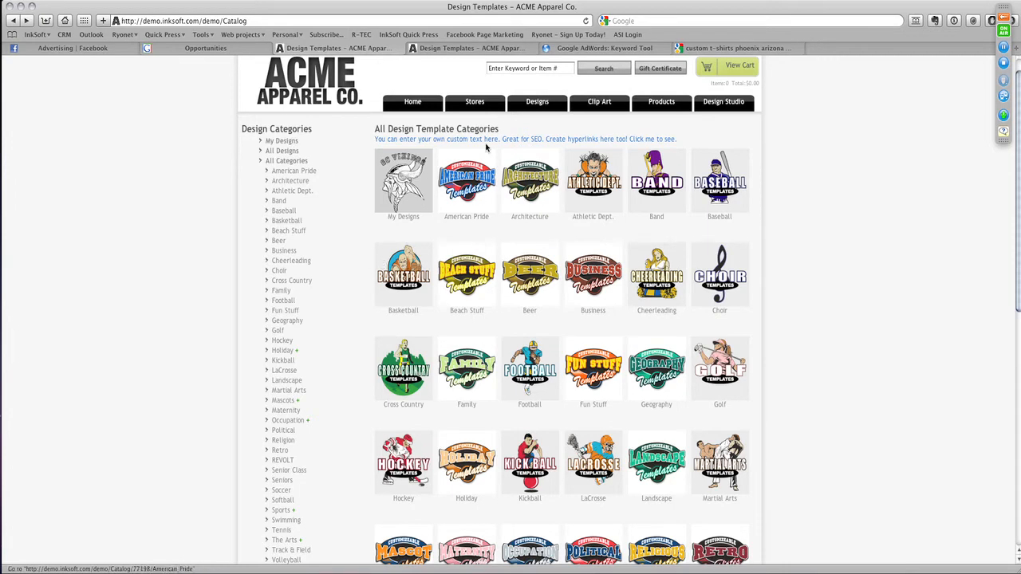
- Visit the Clip Art and Products pages and examine the custom text placed on each
click(573, 106)
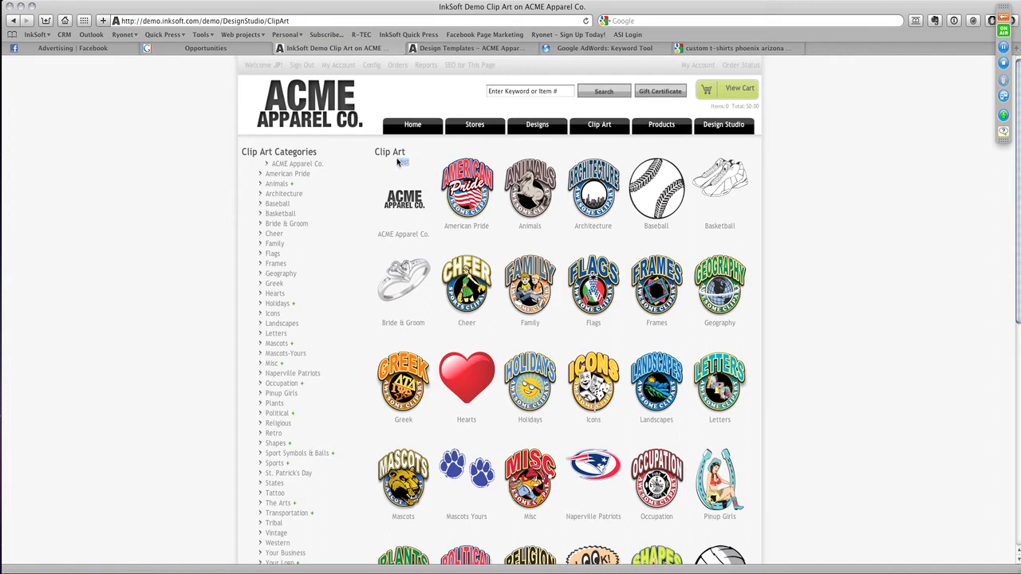
drag(396, 162, 412, 161)
click(412, 162)
click(661, 127)
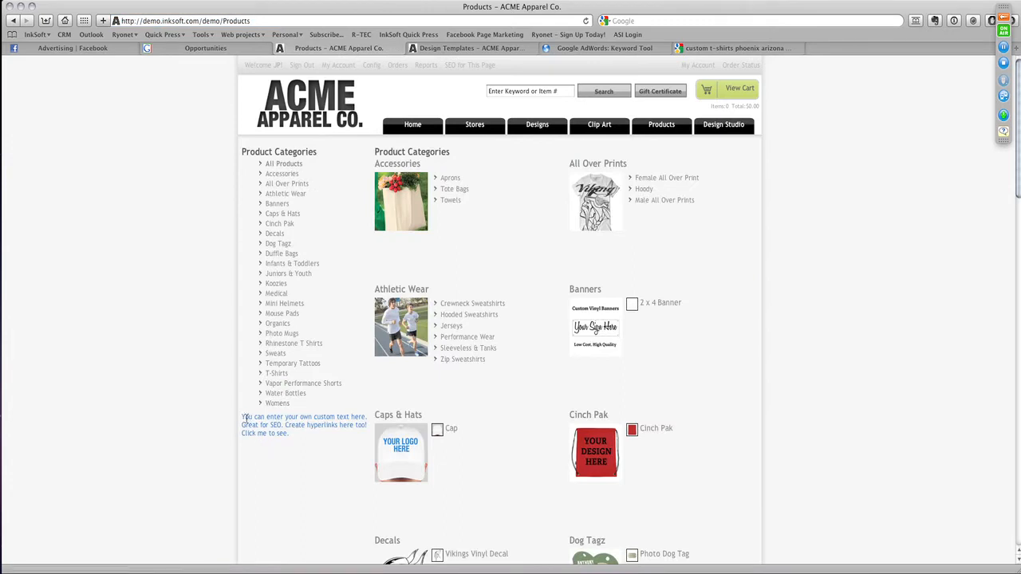
drag(242, 415, 298, 437)
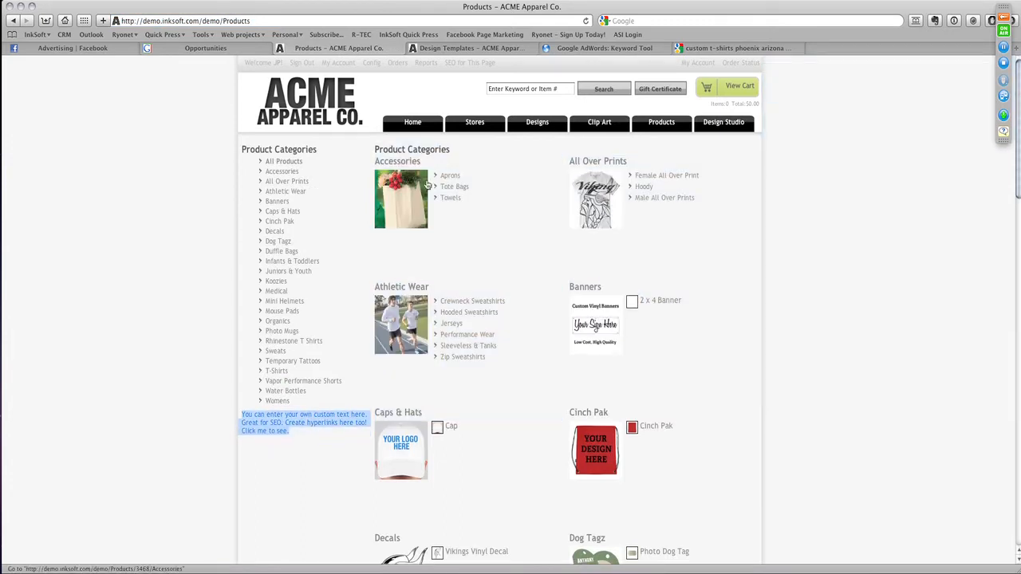
- Open the Policies & Custom Content settings in the ACME Apparel Co. store controls
click(373, 66)
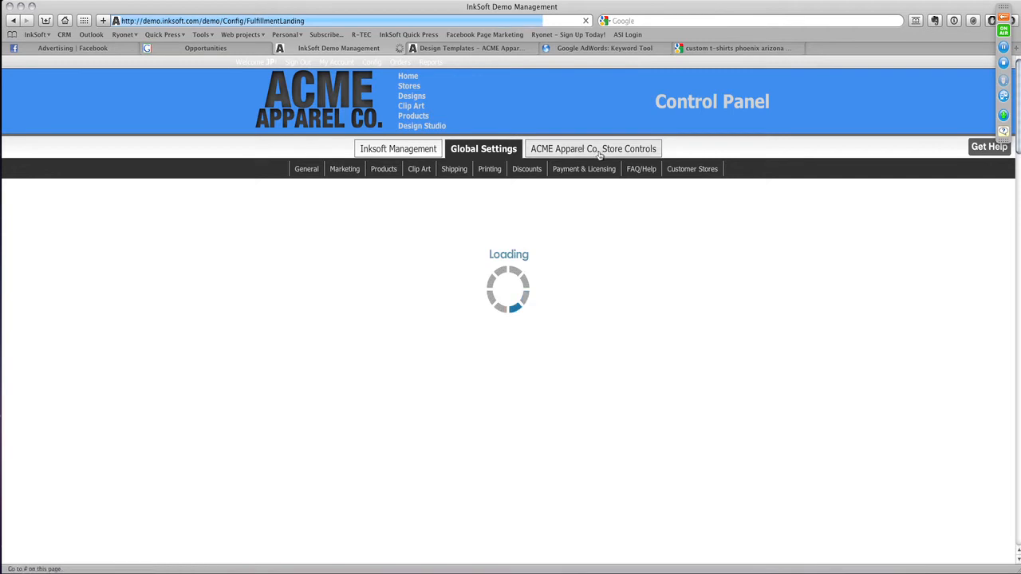
click(598, 152)
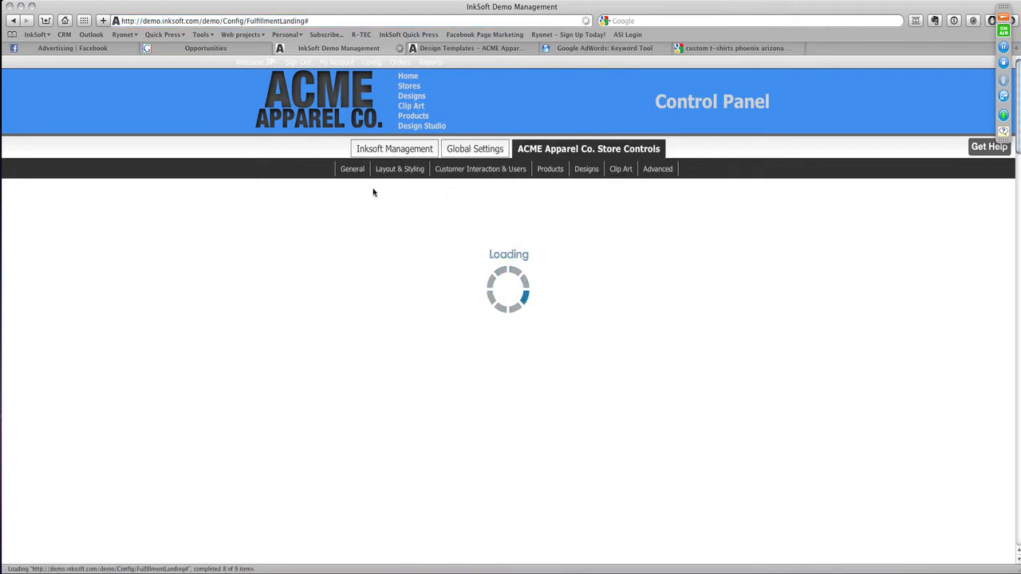
mouse_move(352, 169)
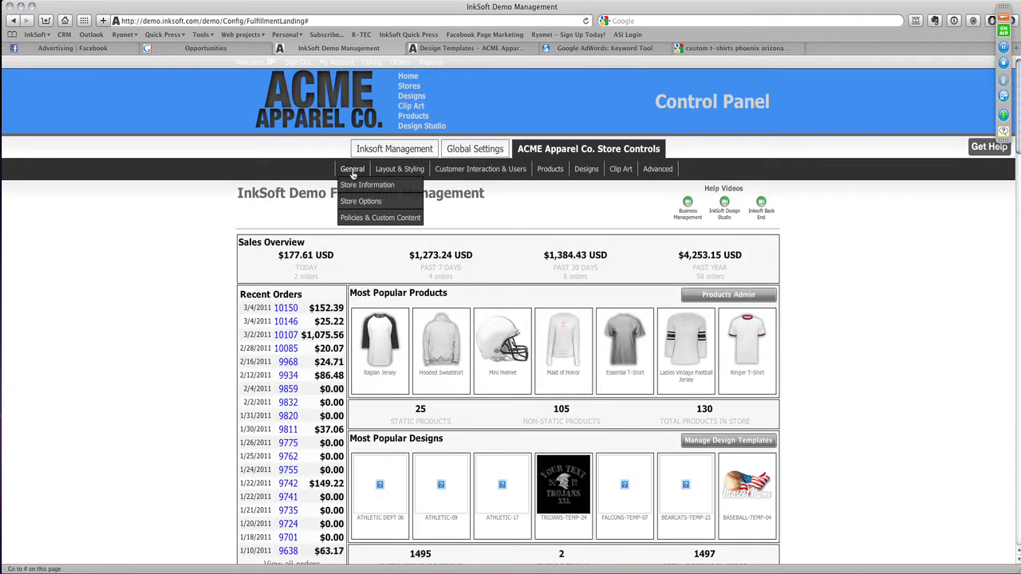
click(363, 219)
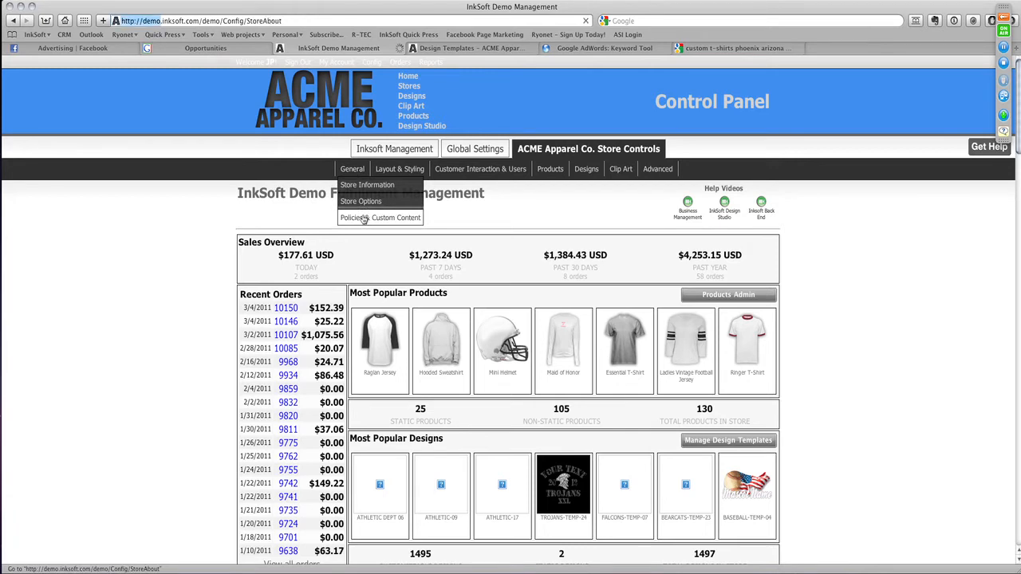
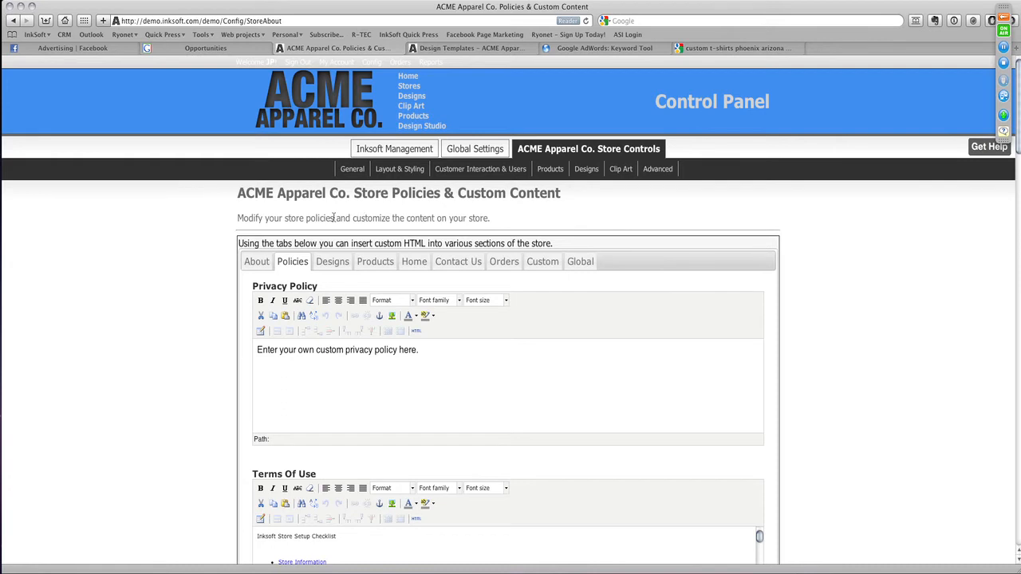
- Enter the text "SEO CONTENT HERE!" in the About Us content of the store
click(248, 262)
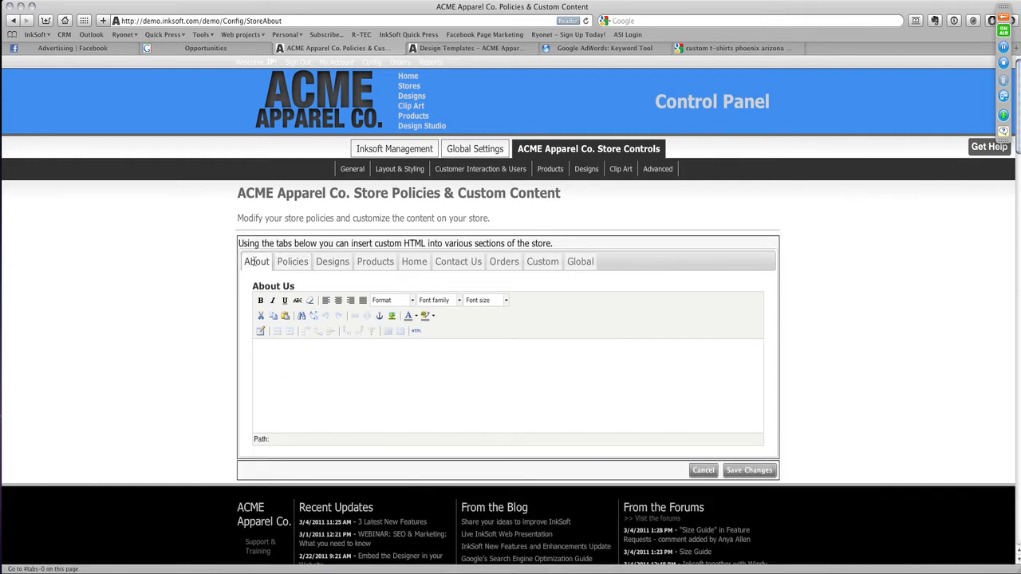
click(303, 375)
text(SEO CONTENT )
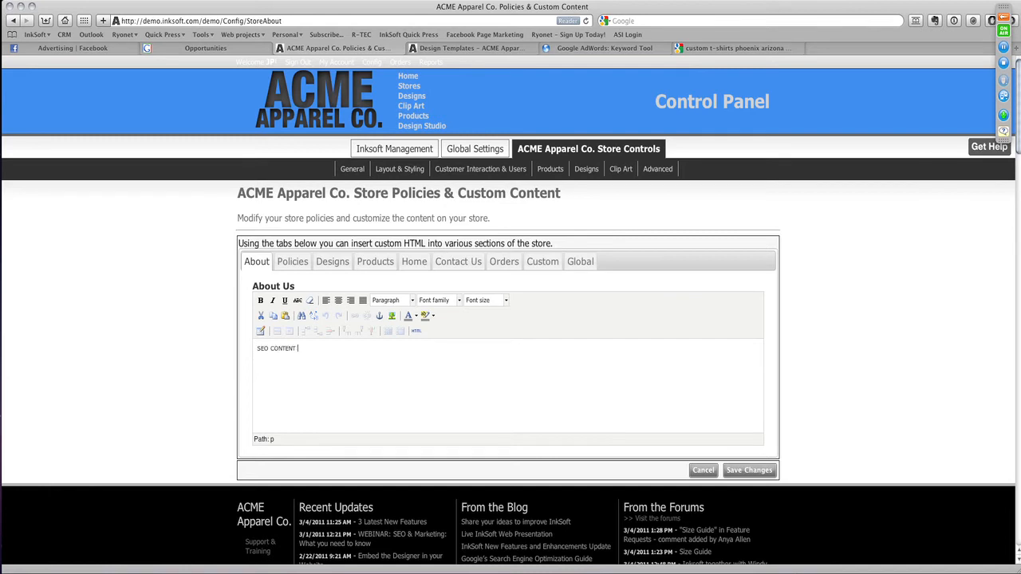
text(HERE!)
- Format the About Us text as Heading 1 and save the changes
drag(359, 363, 221, 318)
click(411, 301)
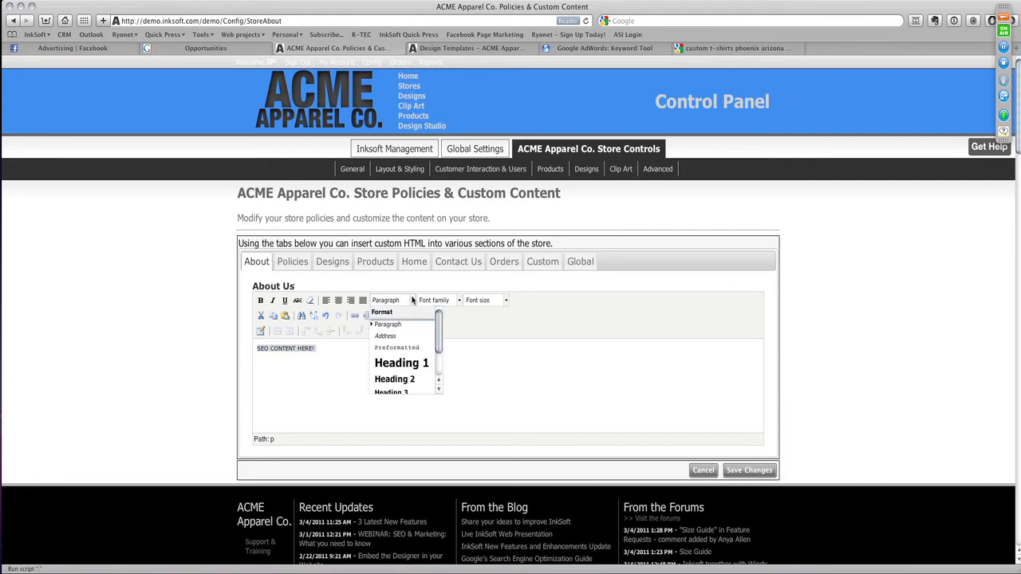
click(404, 363)
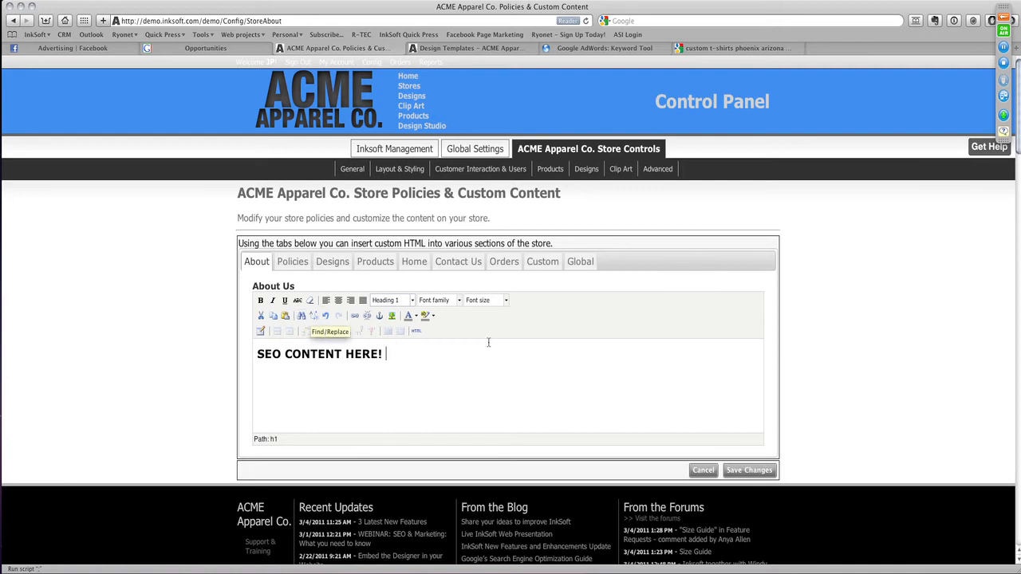
click(445, 362)
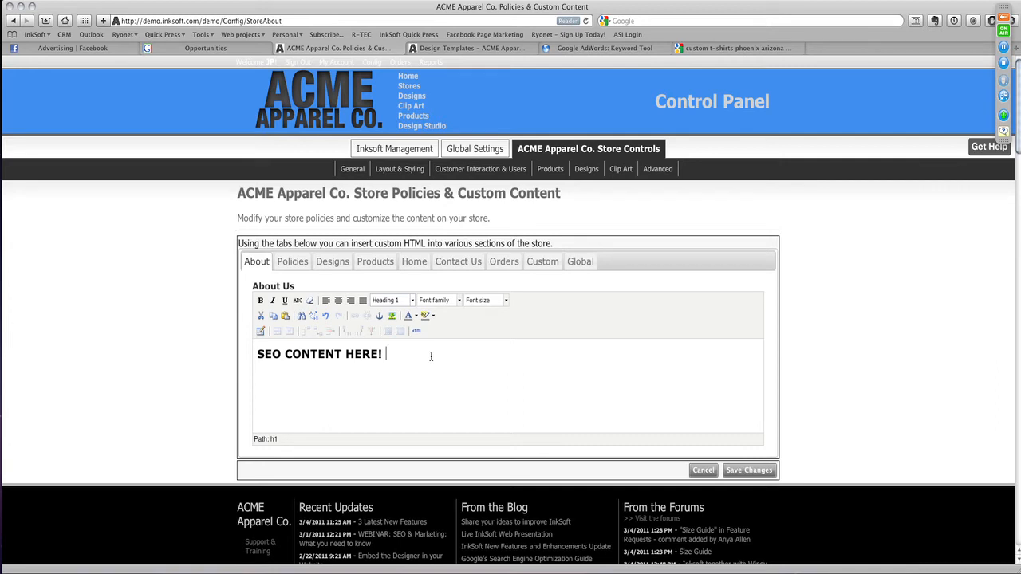
click(739, 471)
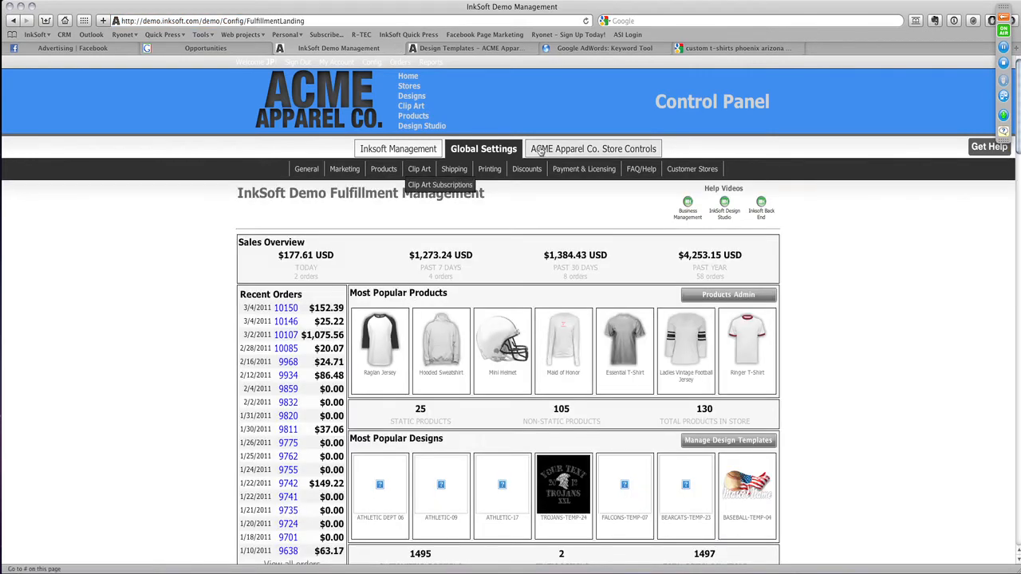
- Reopen the Policies & Custom Content settings in the ACME Apparel Co. store controls
click(589, 148)
mouse_move(352, 170)
click(364, 218)
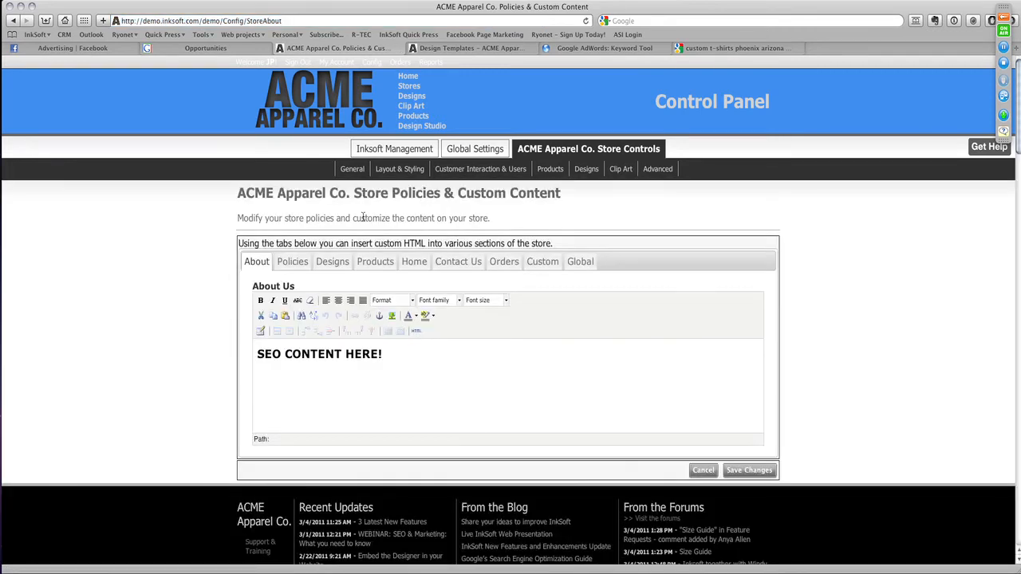
- Examine the Privacy Policy and Terms Of Use editors in the Policies section
click(293, 263)
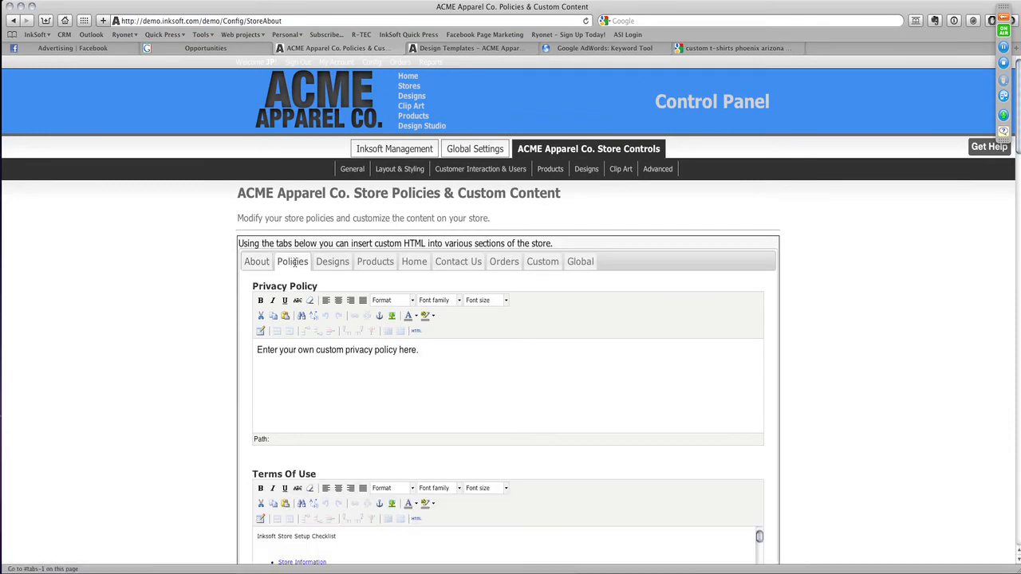
scroll(406, 371, down, 2)
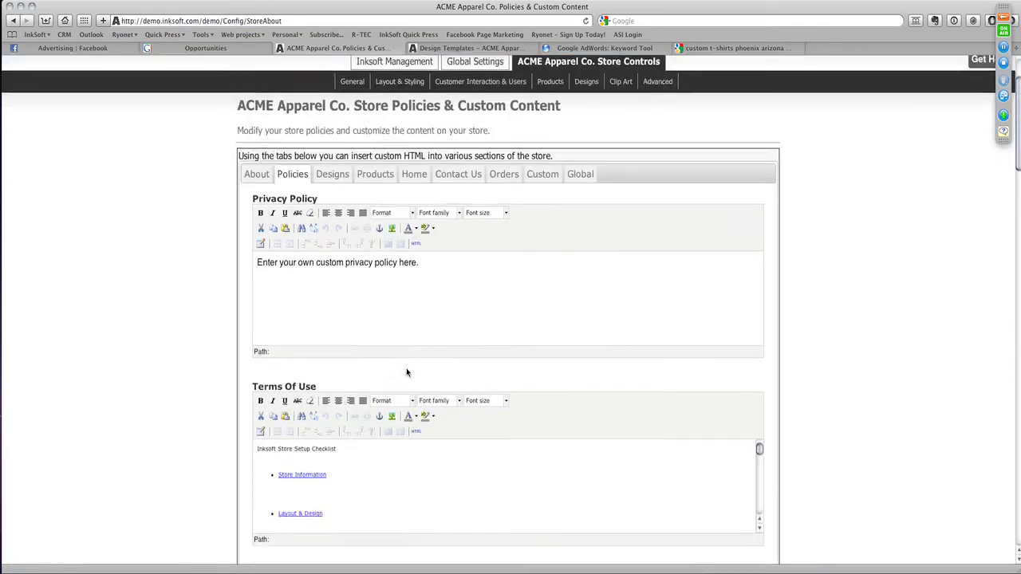
scroll(406, 372, down, 1)
scroll(387, 392, up, 3)
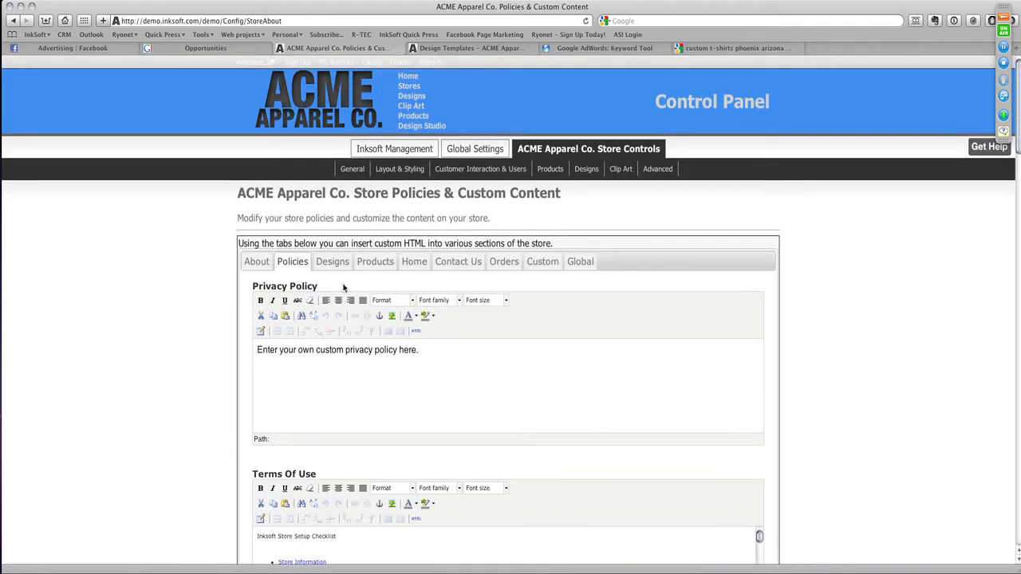
- View the HTML source of the Design Catalog Category Menu, select all its video embed code and return to the settings page
click(335, 263)
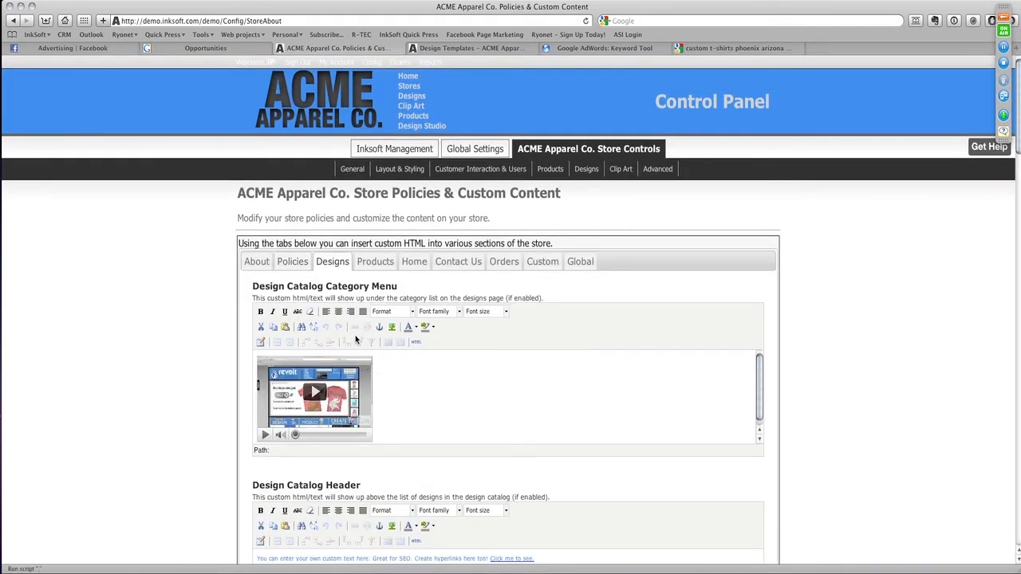
click(416, 343)
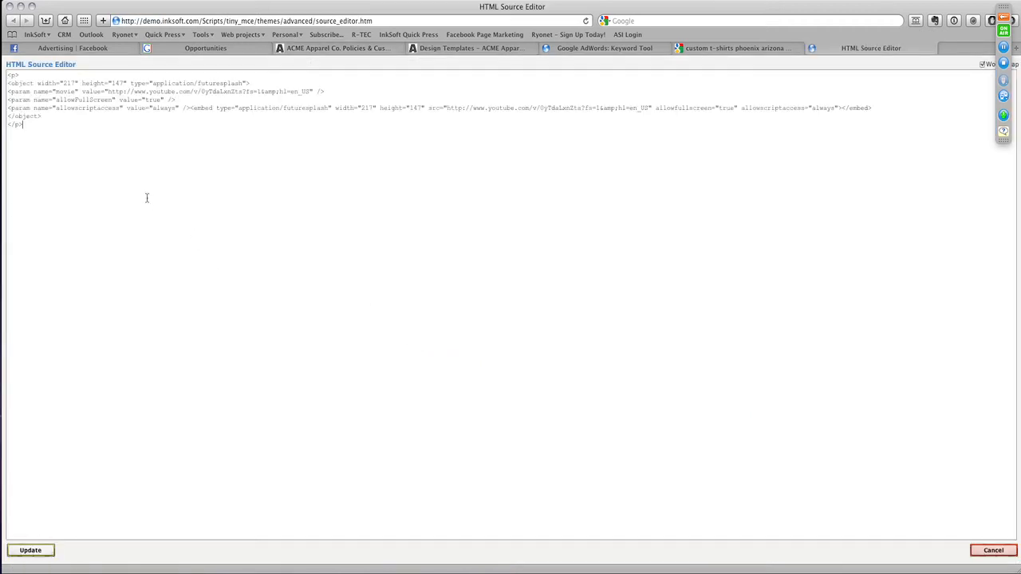
key(super+a)
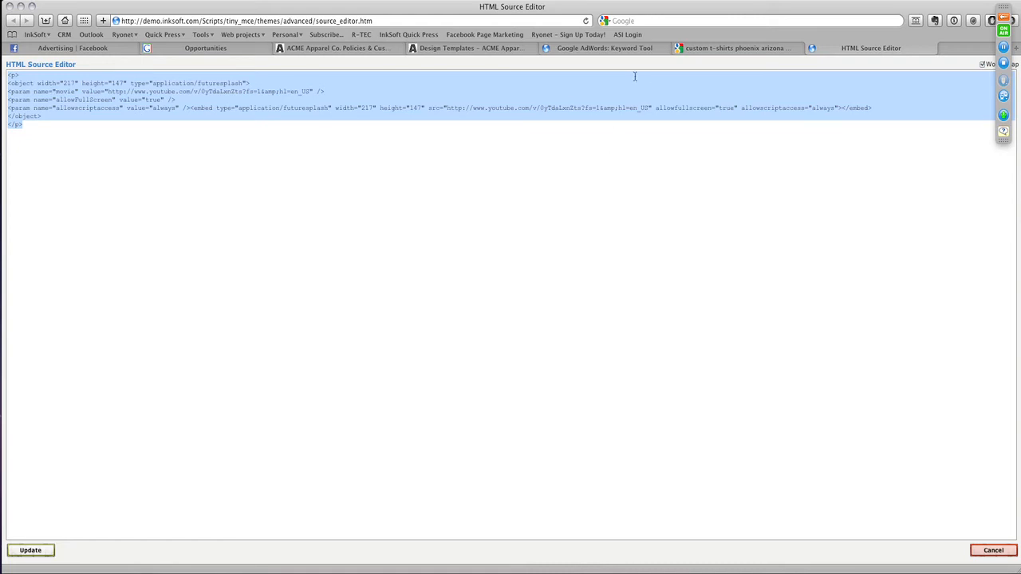
click(311, 49)
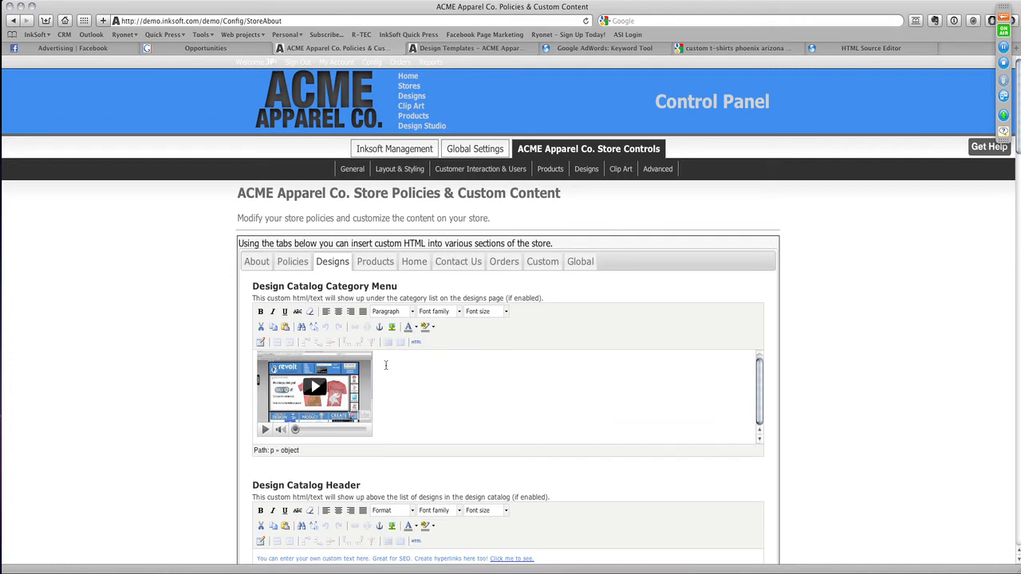
- Add the line "SEO CONTENT HERE" above the video code in the Design Catalog Category Menu's HTML source and update it
click(415, 342)
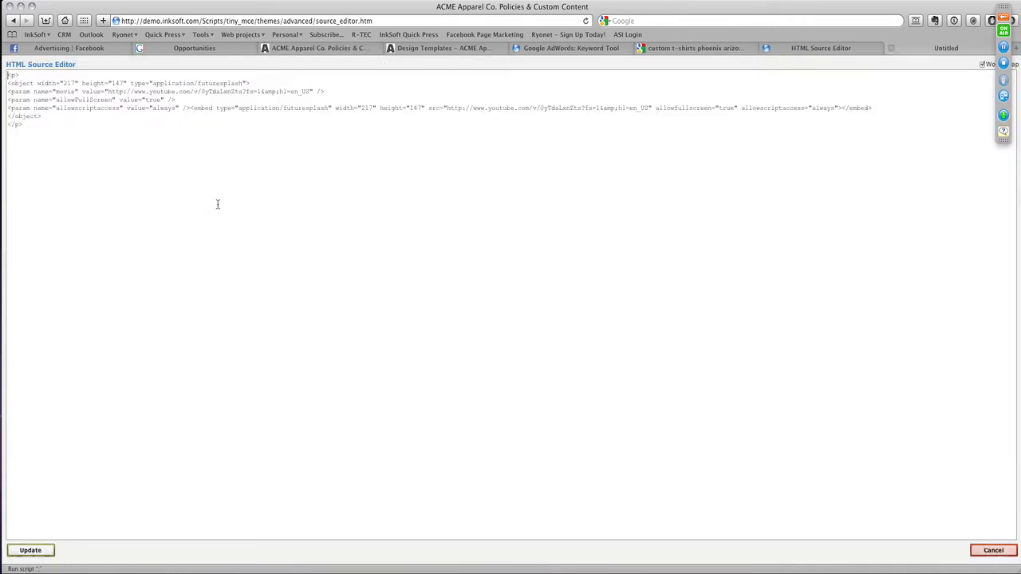
click(9, 75)
key(Return)
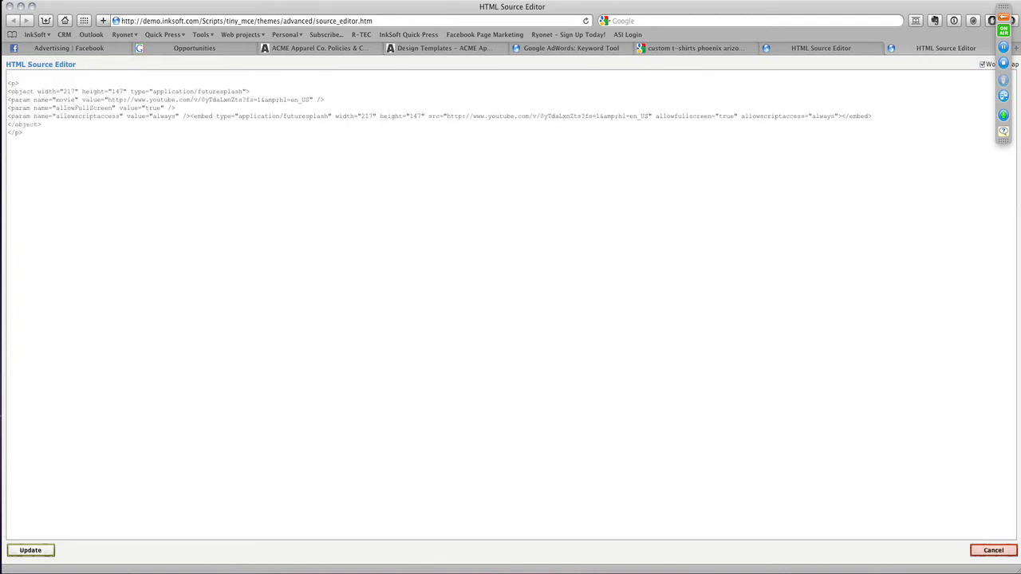
text(Ari)
text(EO )
text(CONTENT HERE)
click(41, 552)
- Format the SEO CONTENT HERE line above the video in the Design Catalog Category Menu as Heading 1
click(590, 117)
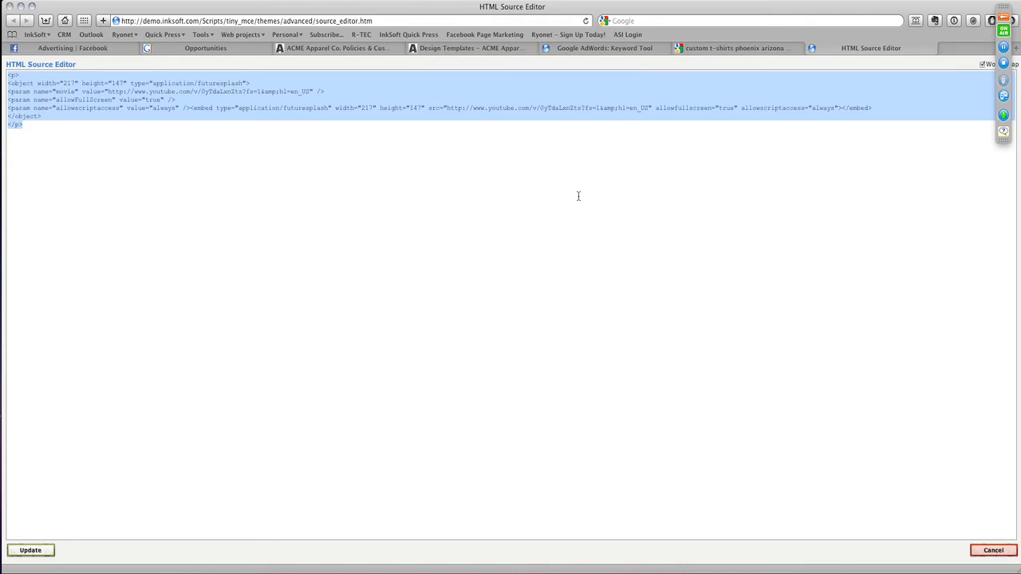
click(315, 49)
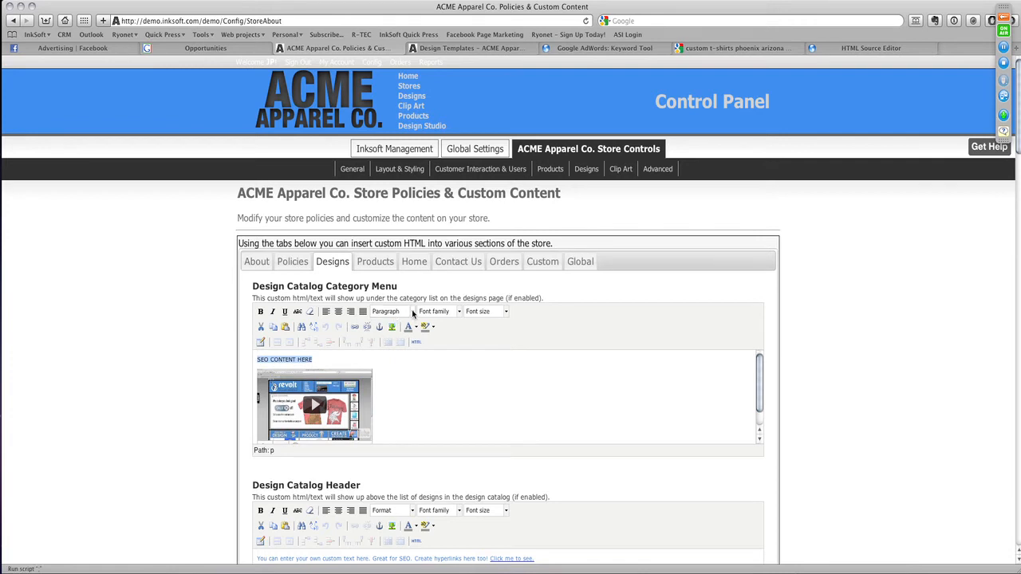
click(411, 311)
click(401, 374)
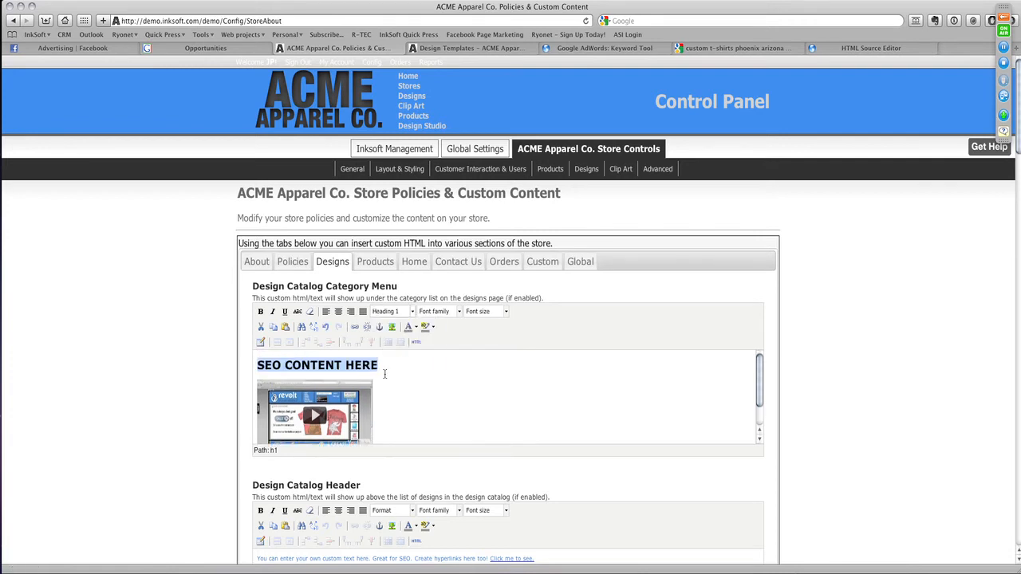
- Replace the heading above the Design Catalog Category Menu video with "DESIGN YOUR OWN"
drag(394, 366, 259, 360)
text(DE)
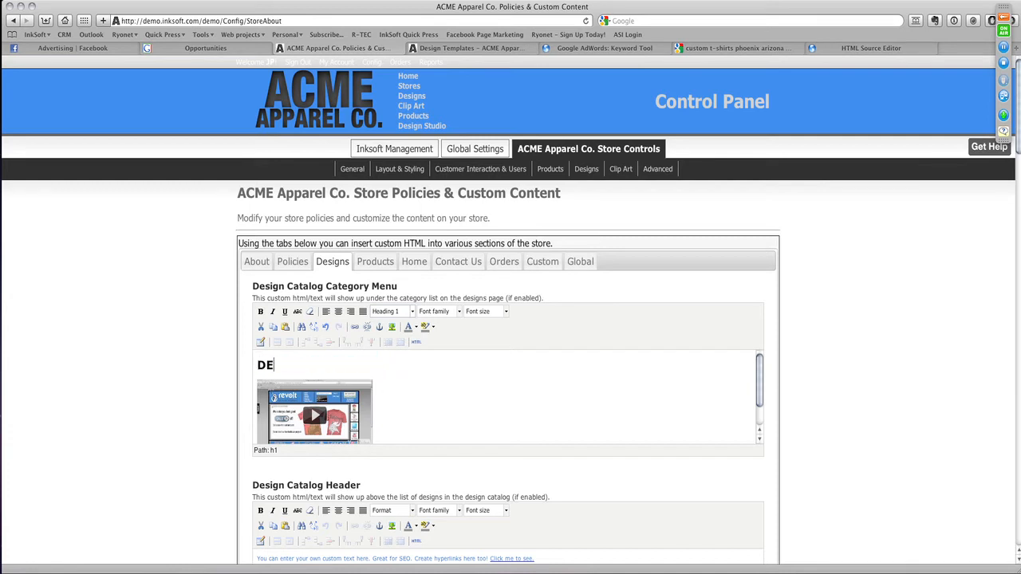
text(SIGN YOUR OWN)
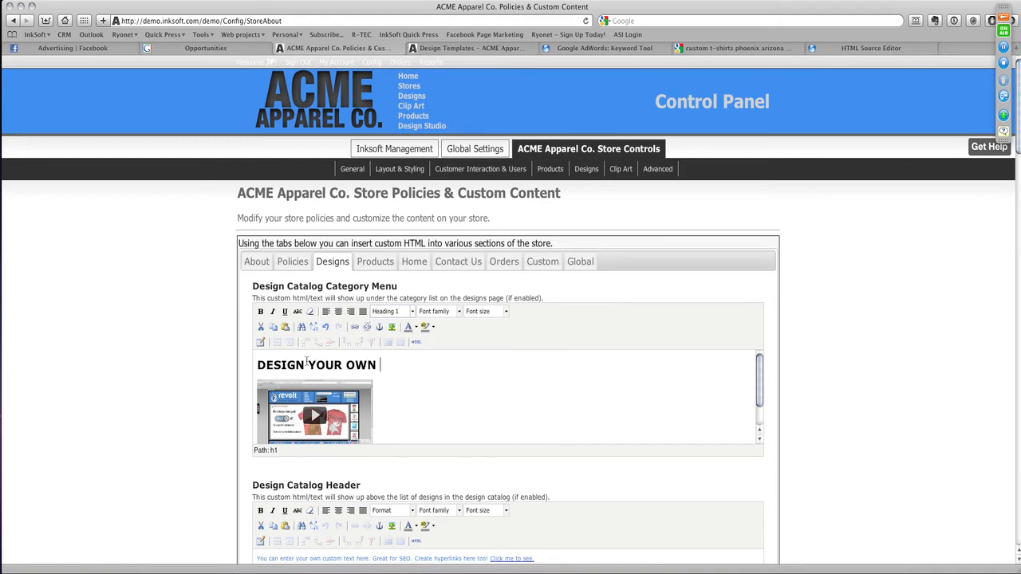
- Review the Design Catalog Header editor and the custom content areas for Products, Home, Contact Us and Custom pages
scroll(380, 399, down, 1)
scroll(426, 478, down, 2)
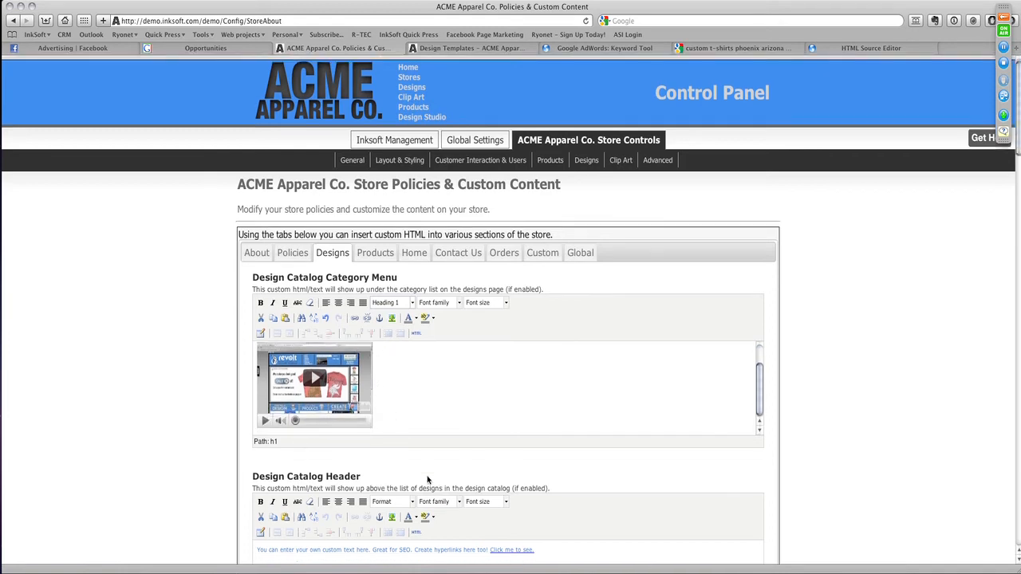
scroll(427, 475, down, 5)
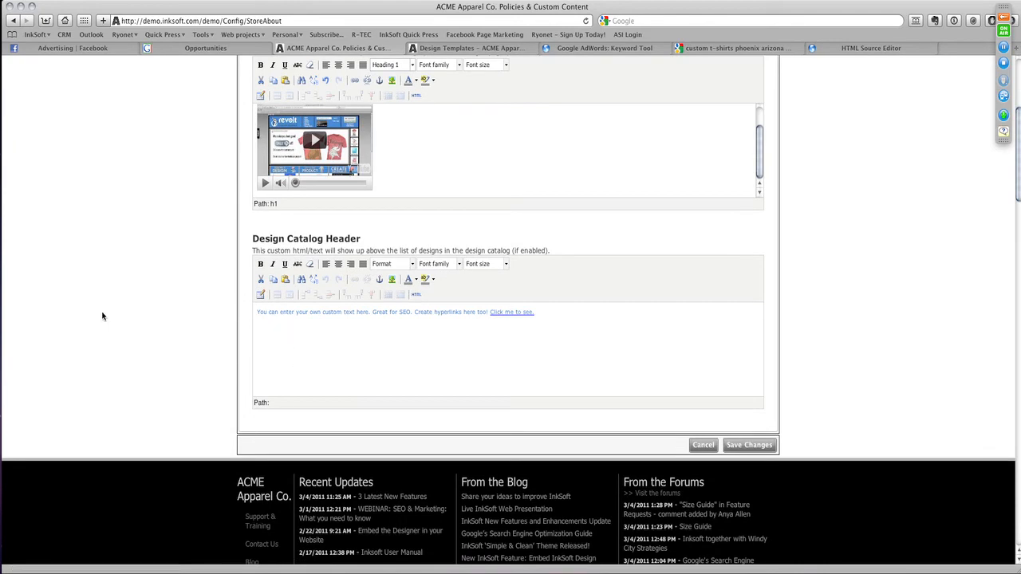
scroll(529, 343, up, 4)
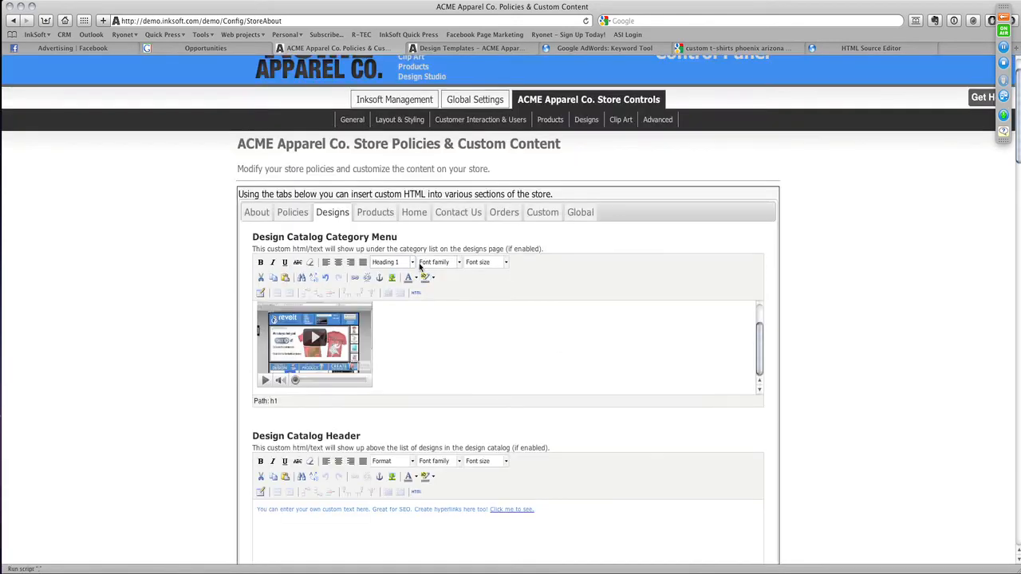
click(371, 213)
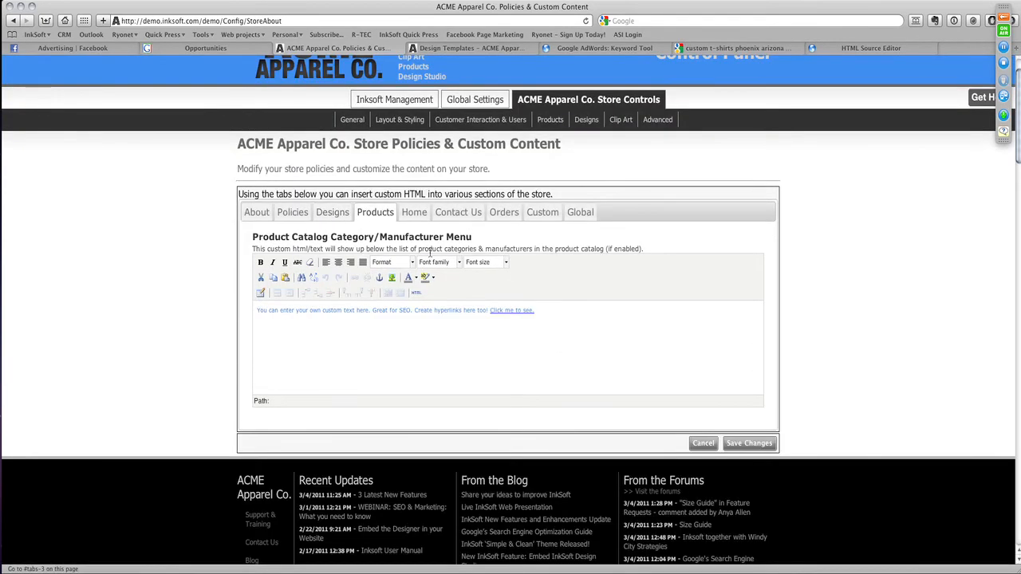
click(411, 215)
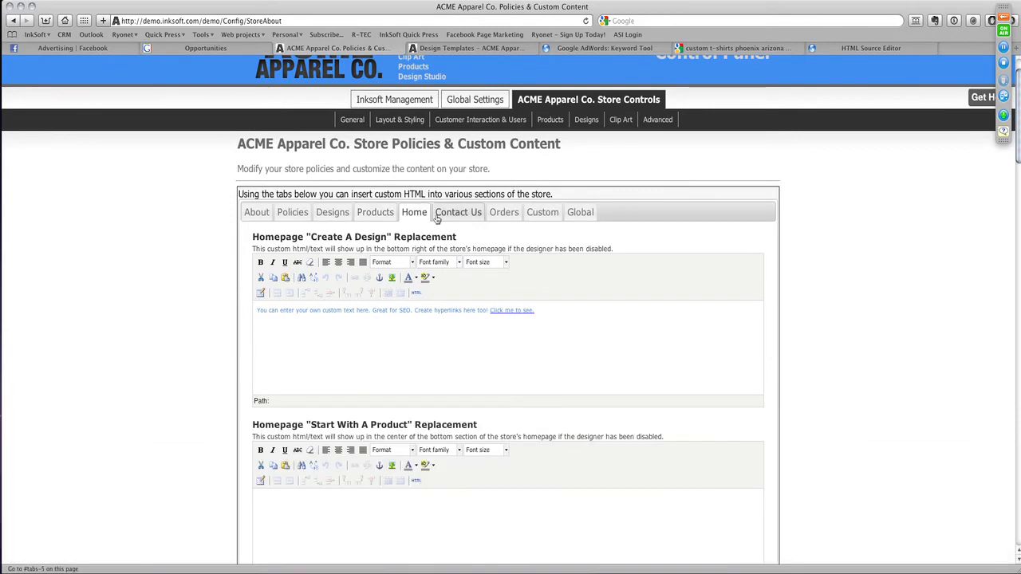
scroll(474, 385, down, 3)
scroll(473, 252, up, 4)
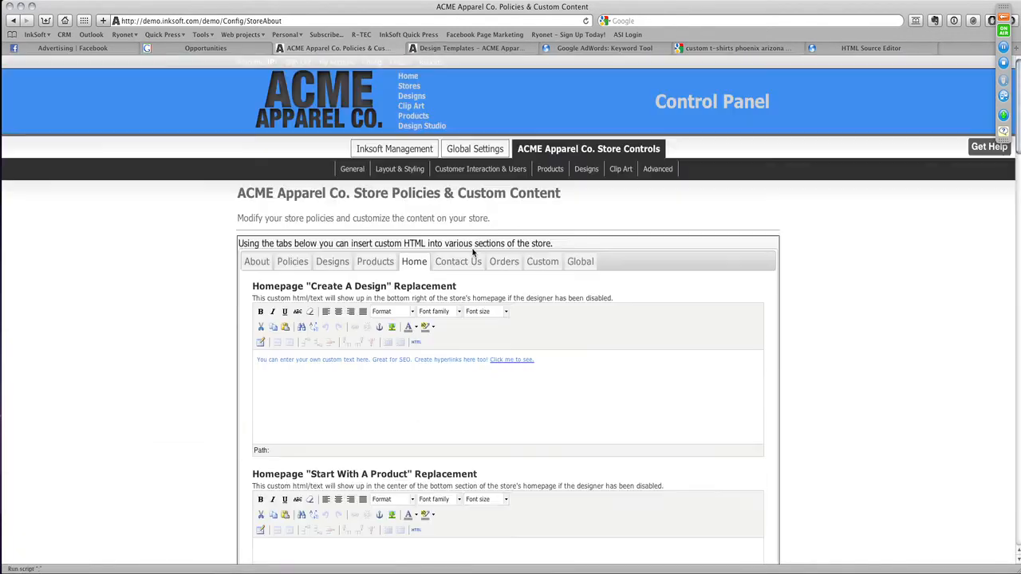
click(467, 264)
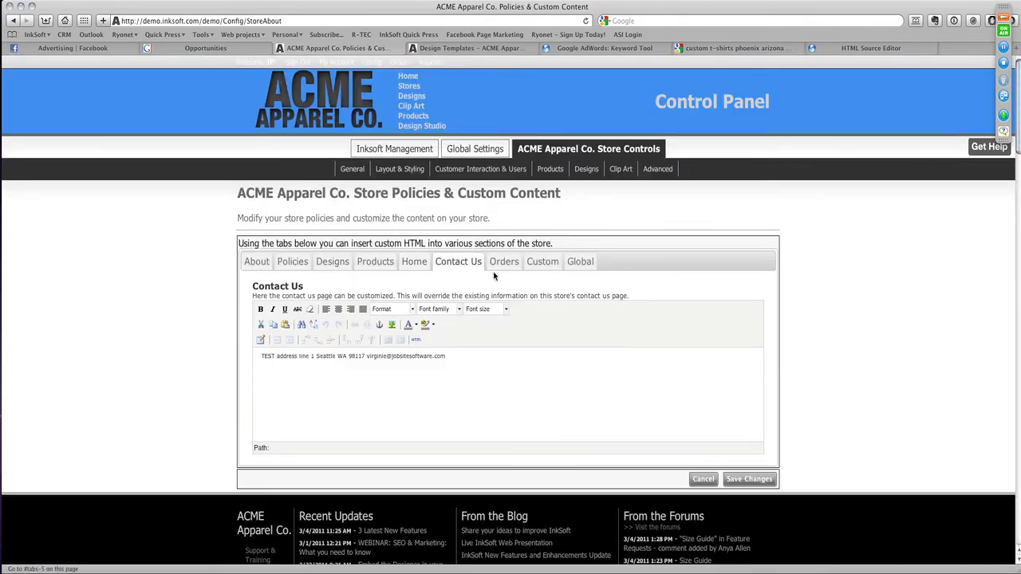
click(545, 264)
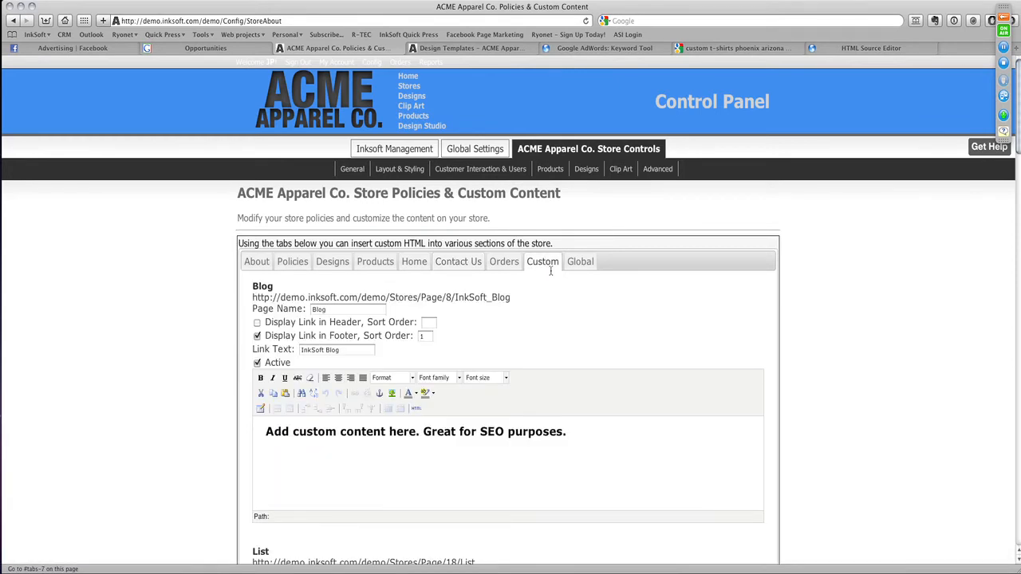
- Open the custom List page from the footer of the storefront's design templates page
click(478, 49)
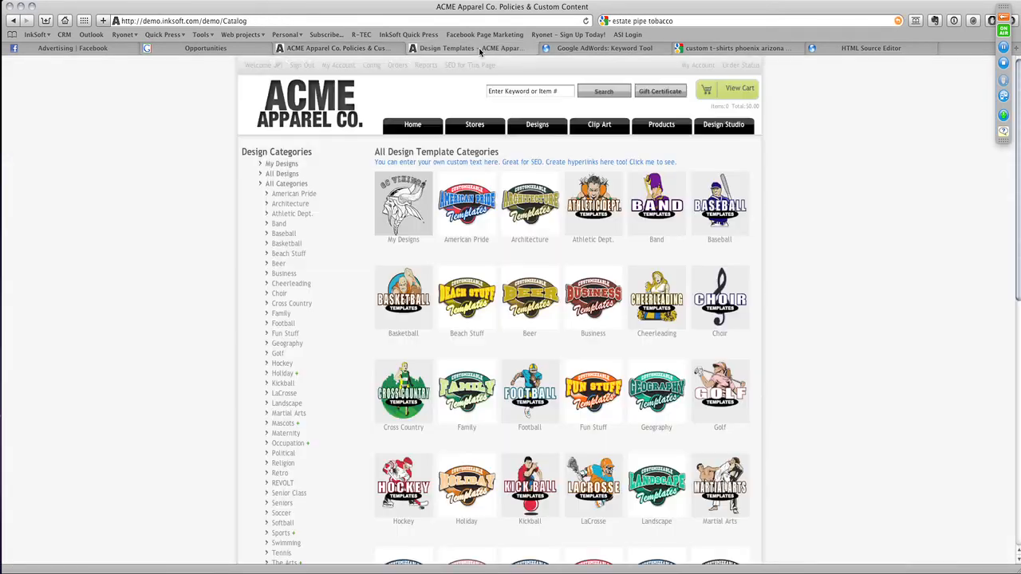
scroll(563, 360, down, 10)
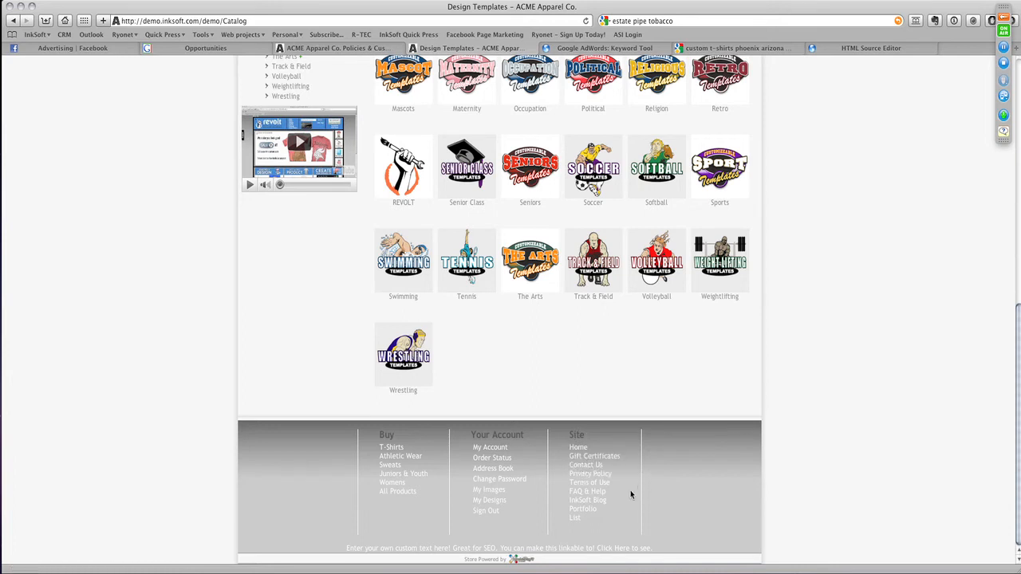
click(575, 518)
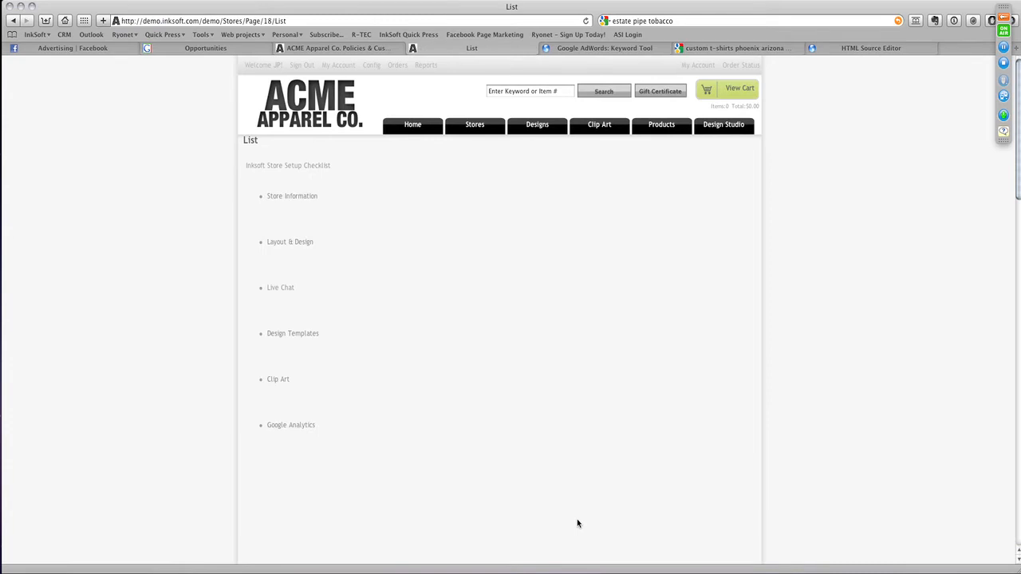
- Highlight the setup checklist on the List page, follow its Store Information link and return to the list
drag(417, 475, 242, 150)
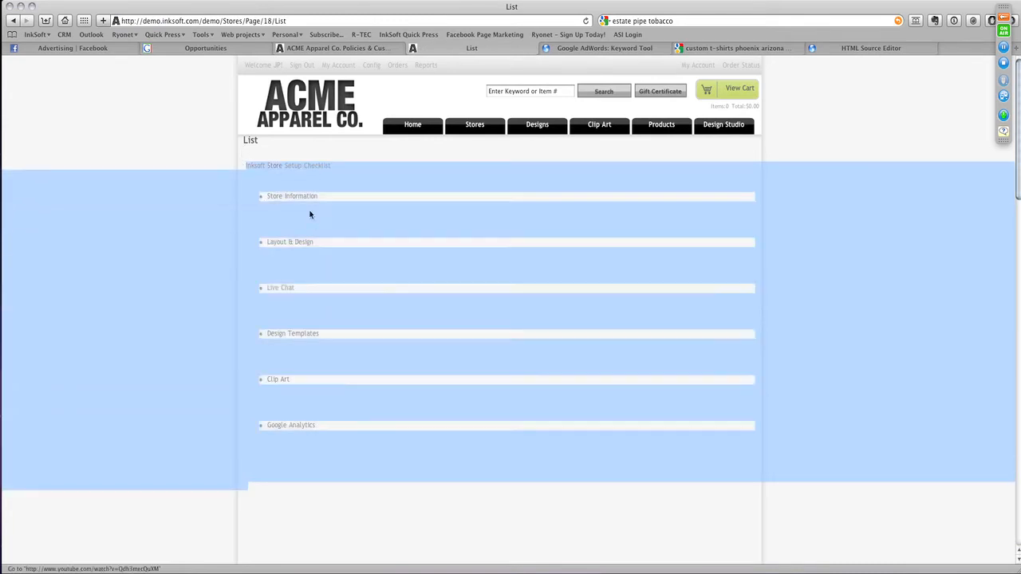
click(274, 206)
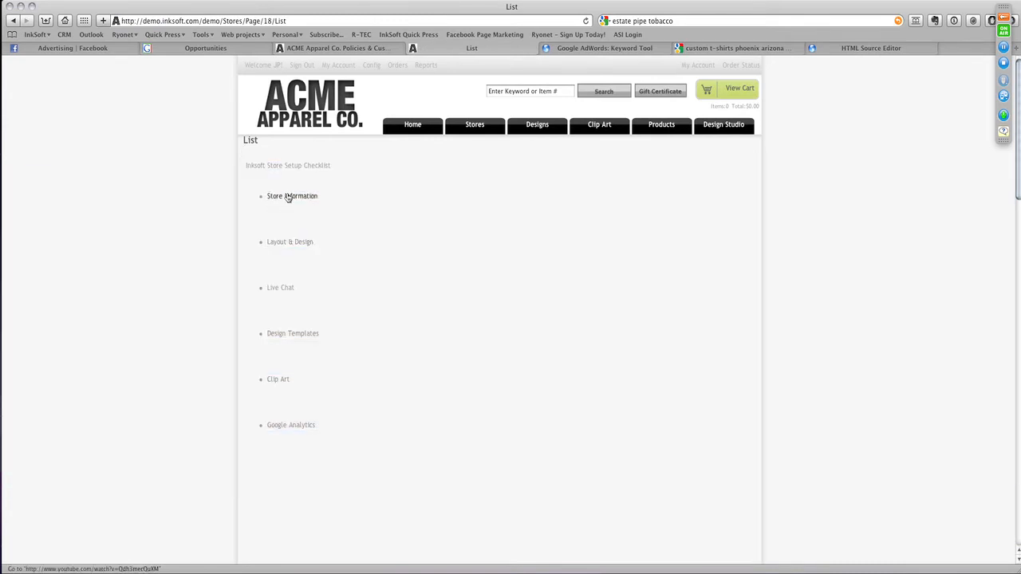
click(286, 196)
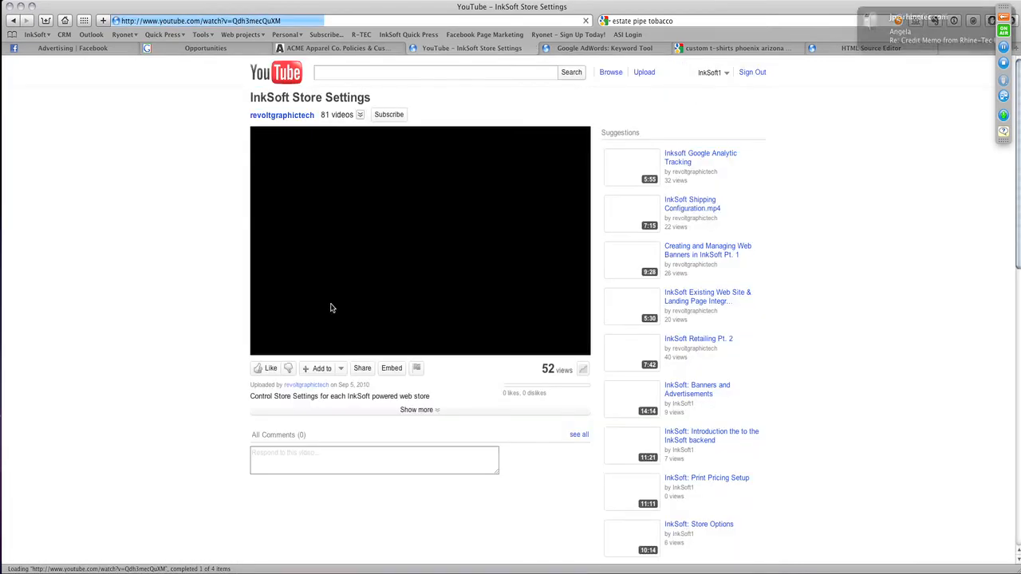
click(14, 21)
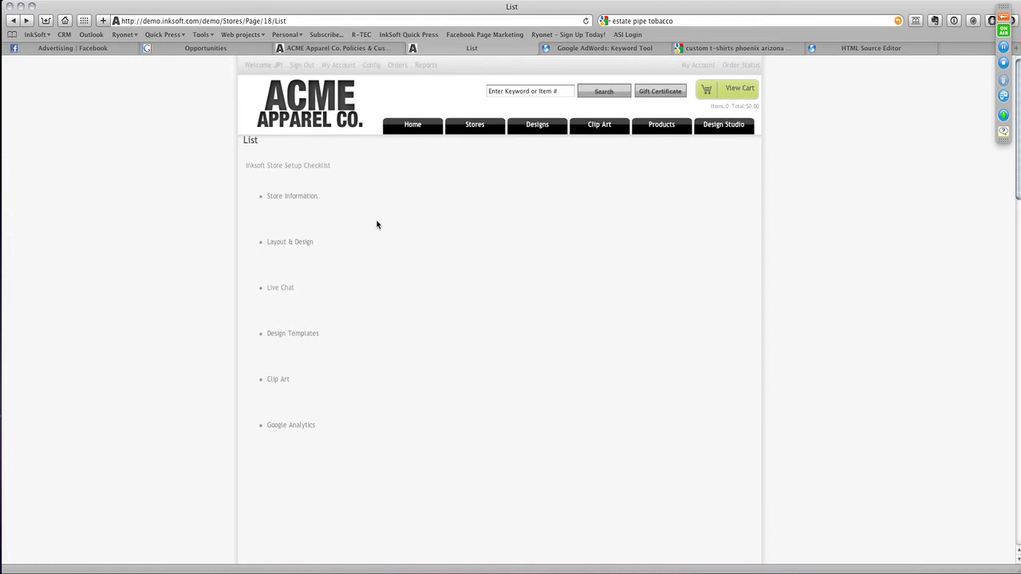
- Return to the store's Policies & Custom Content page and review the Blog, List and Gallery custom pages
click(309, 49)
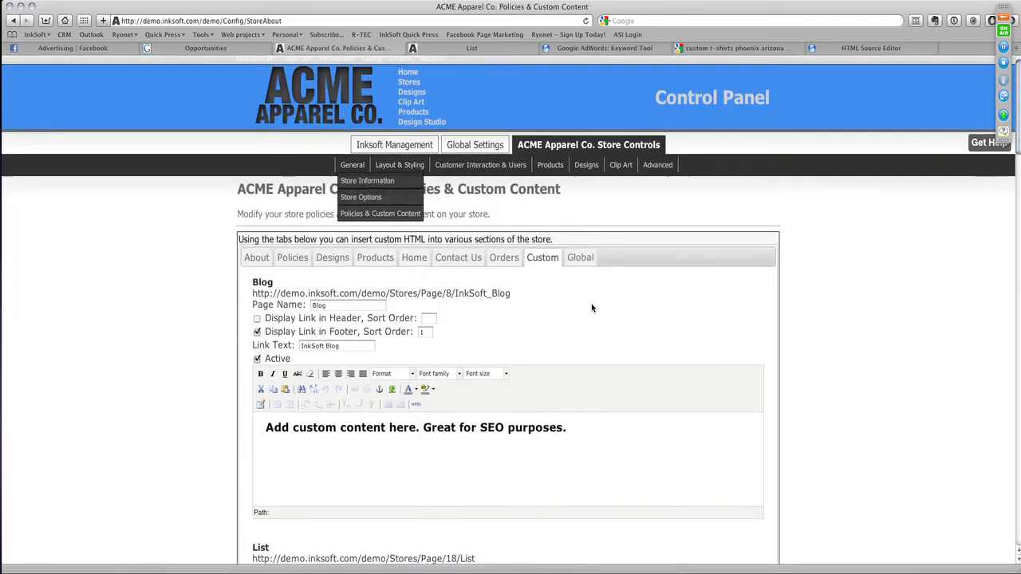
scroll(635, 414, down, 2)
click(631, 390)
scroll(340, 359, down, 2)
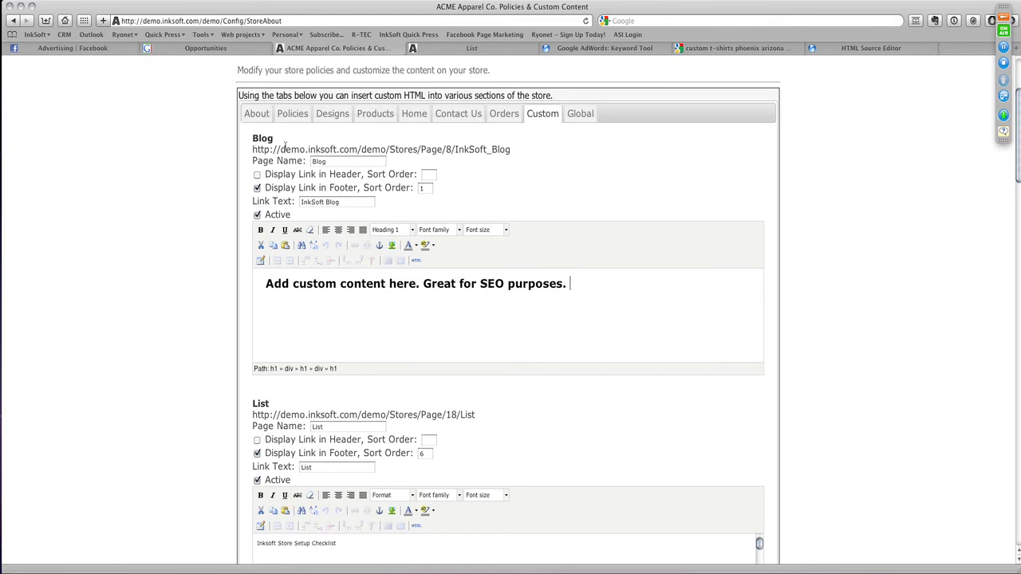
scroll(337, 432, down, 1)
scroll(337, 432, down, 2)
scroll(252, 341, down, 6)
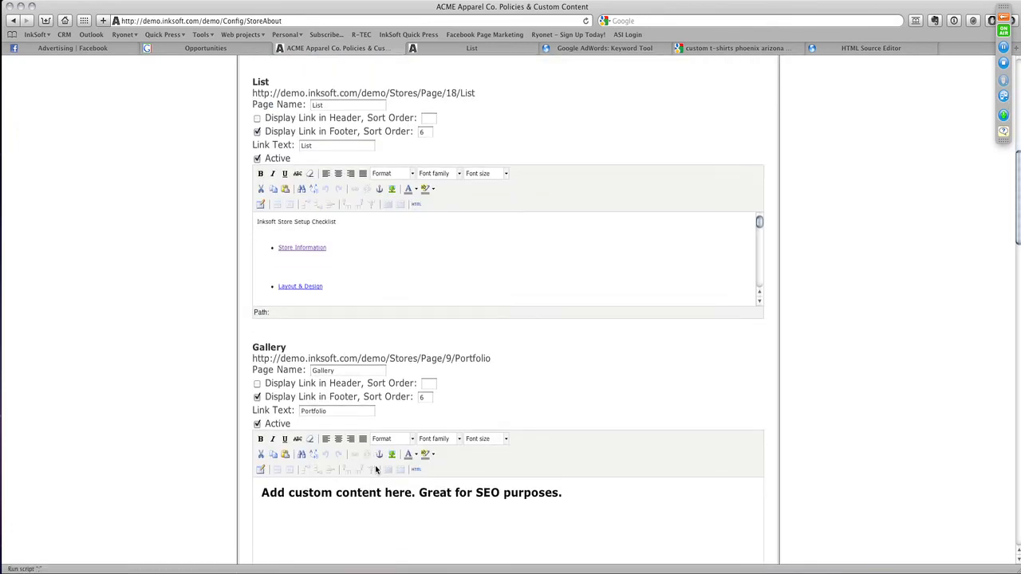
scroll(367, 406, down, 6)
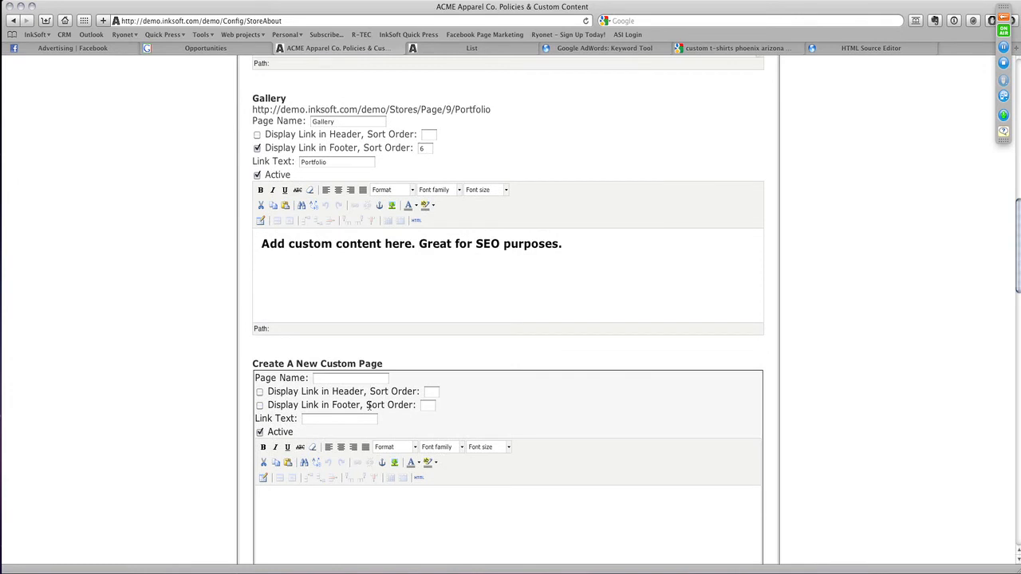
scroll(368, 405, down, 2)
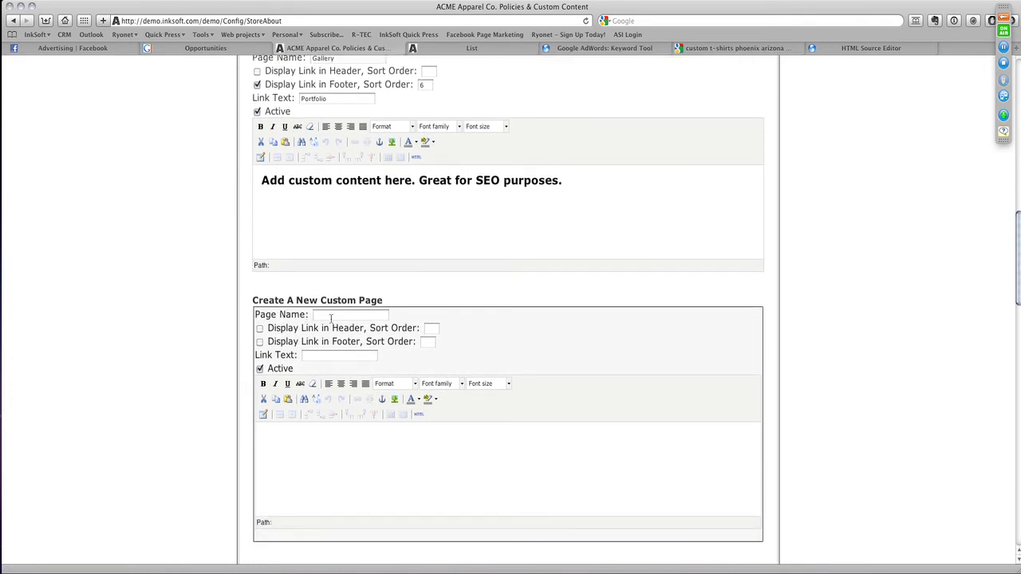
- Examine the Create A New Custom Page form, comparing its fields with the published List page
click(331, 319)
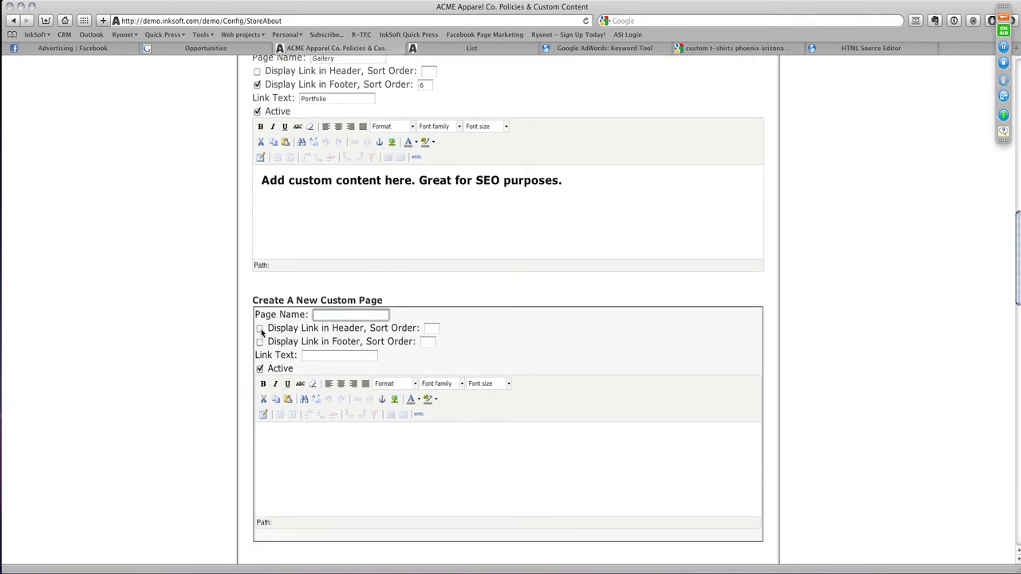
click(455, 49)
click(343, 47)
click(355, 444)
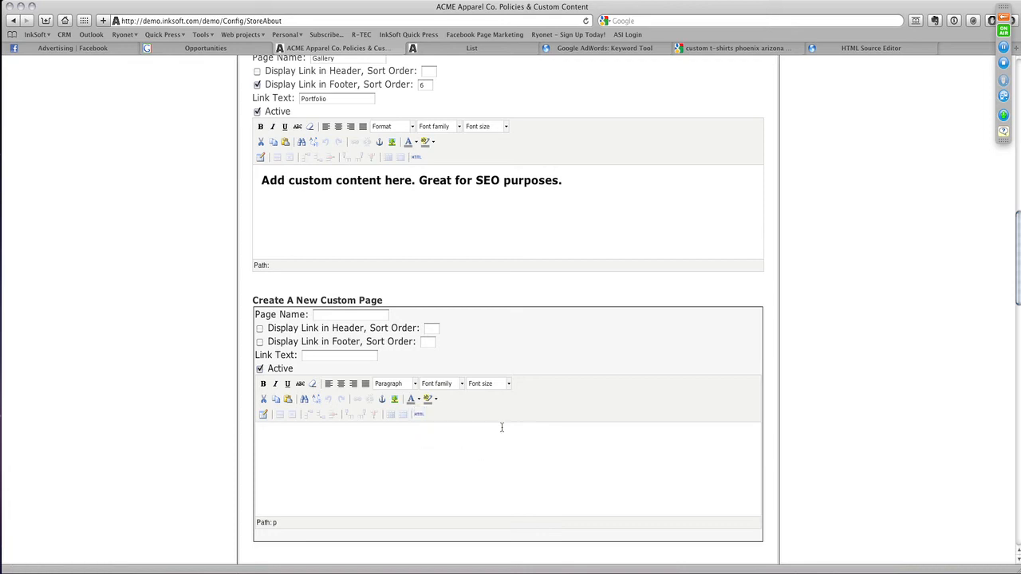
scroll(502, 428, up, 10)
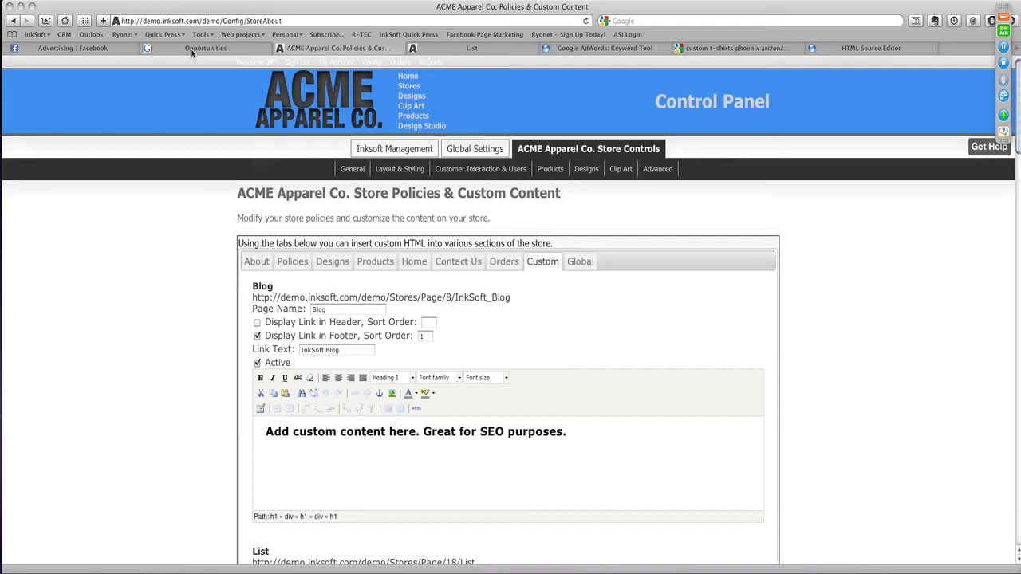
- Review the Google results for "custom t-shirts phoenix arizona"
click(723, 50)
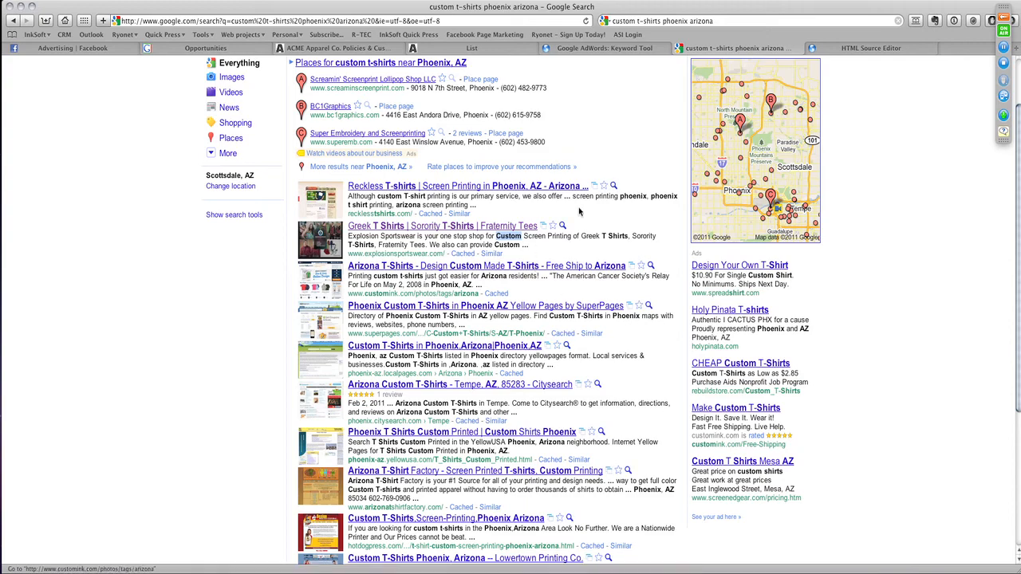
scroll(470, 206, down, 3)
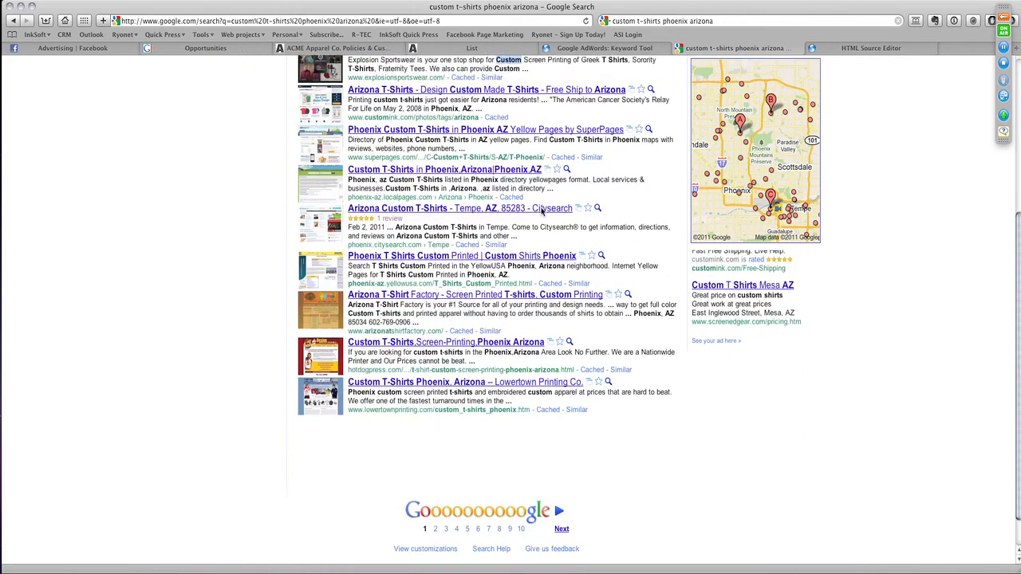
scroll(471, 205, up, 5)
- Search Google for "custom t-shirts" and highlight the search phrase
triple_click(530, 97)
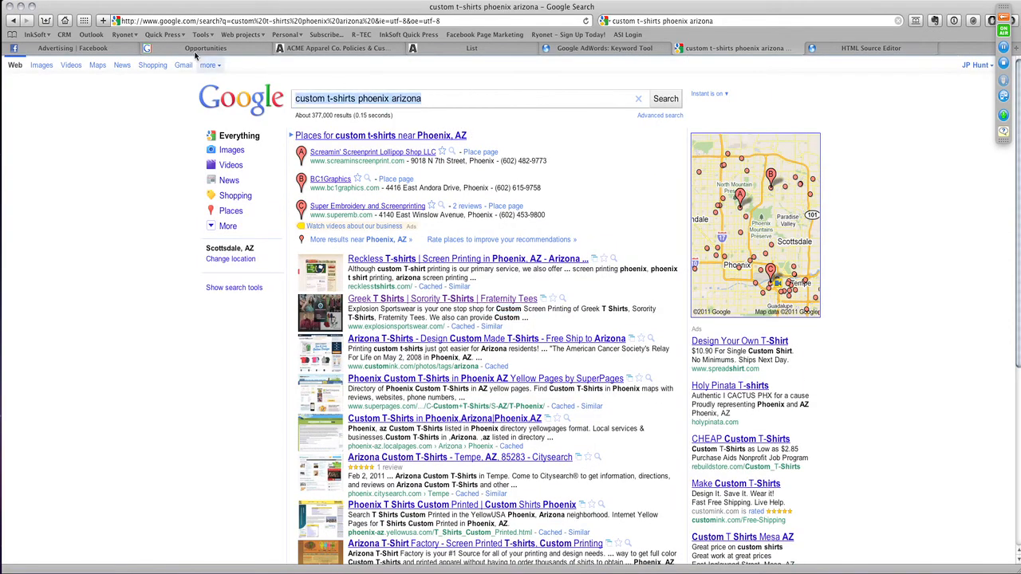
text(custom )
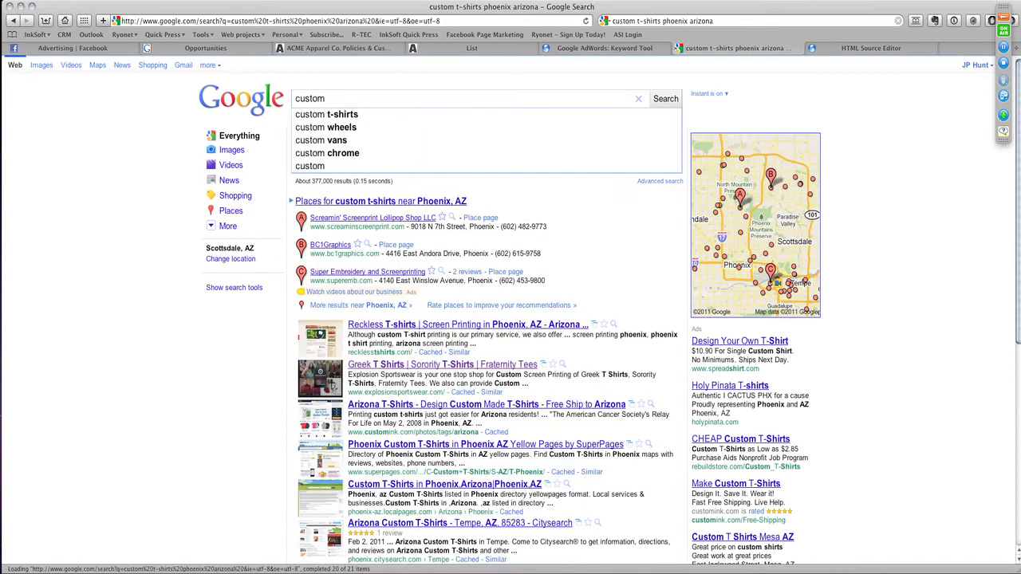
text(t-shirts)
key(Return)
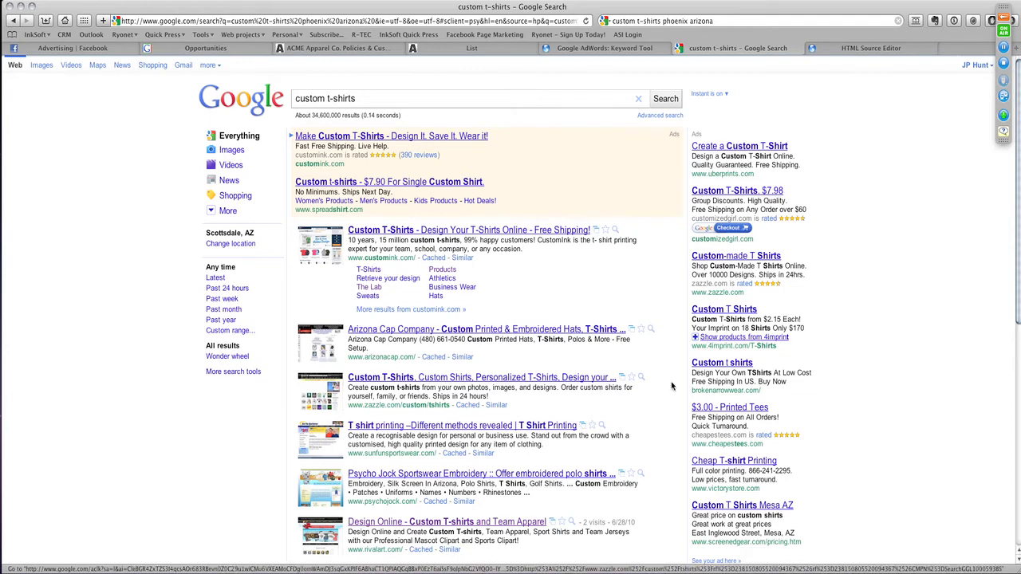
drag(387, 96, 269, 84)
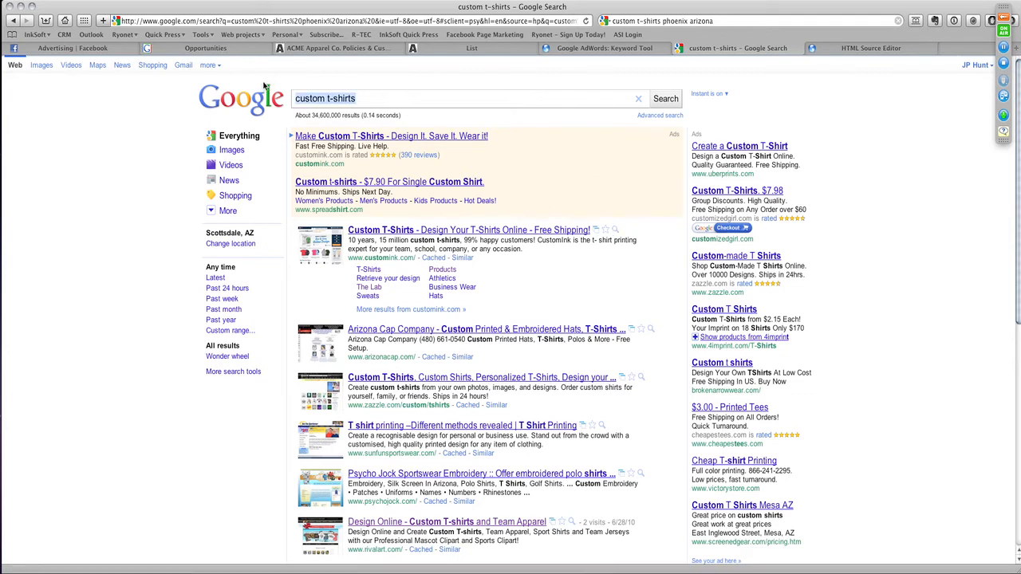
- Switch to Google AdWords and start a new campaign with separate budget, location and language targeting
click(242, 48)
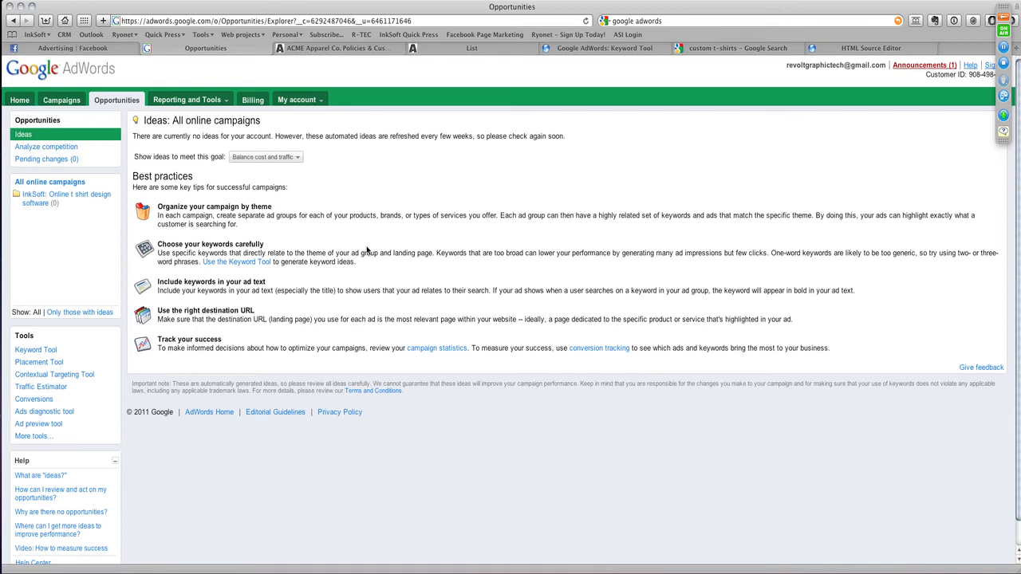
click(53, 134)
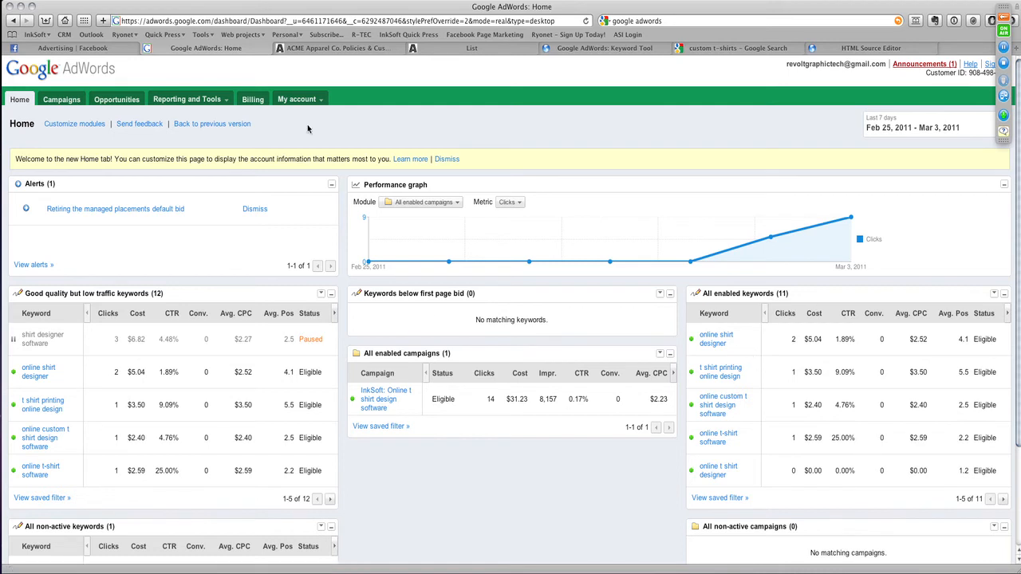
click(59, 102)
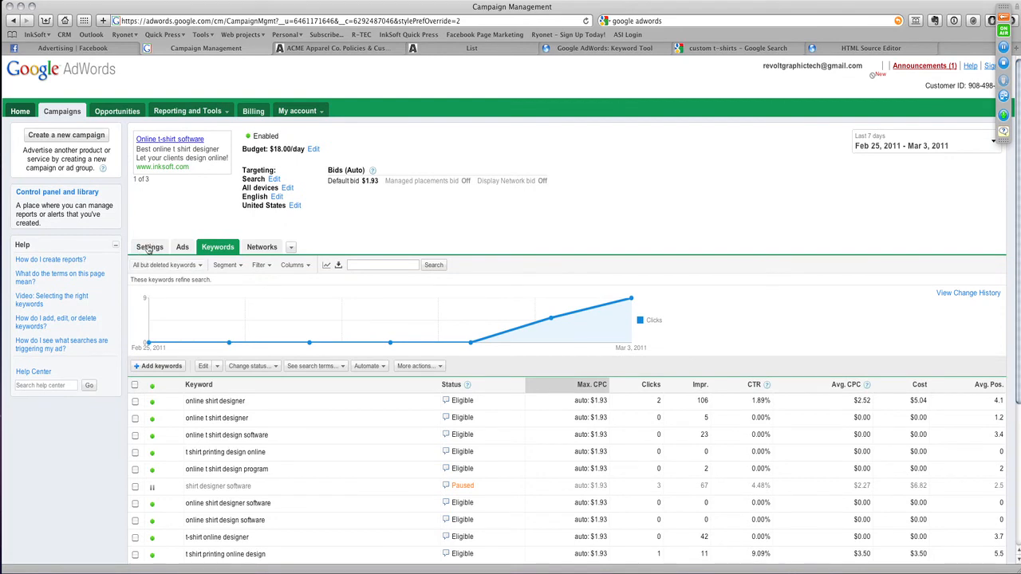
click(149, 248)
click(67, 135)
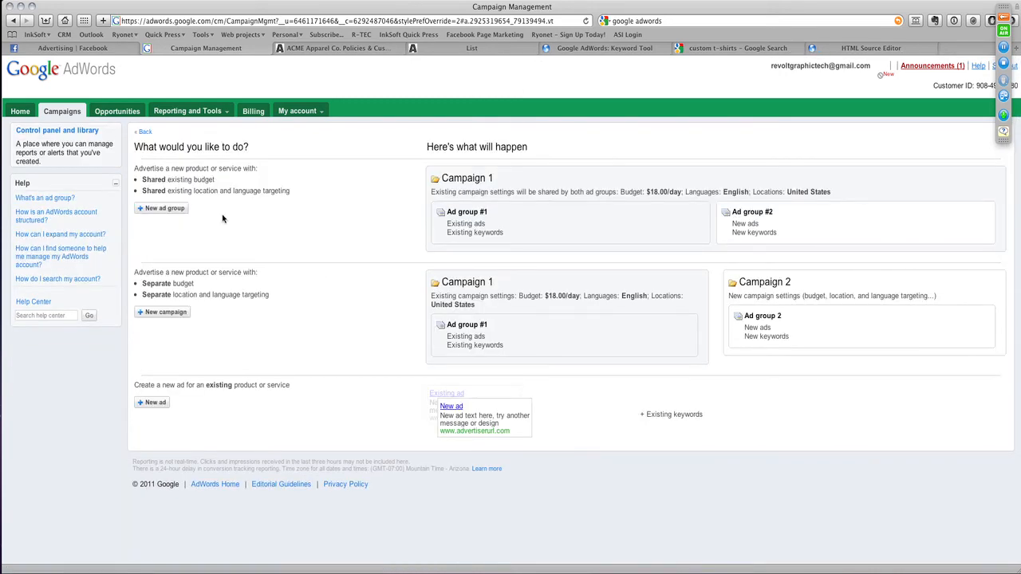
click(161, 312)
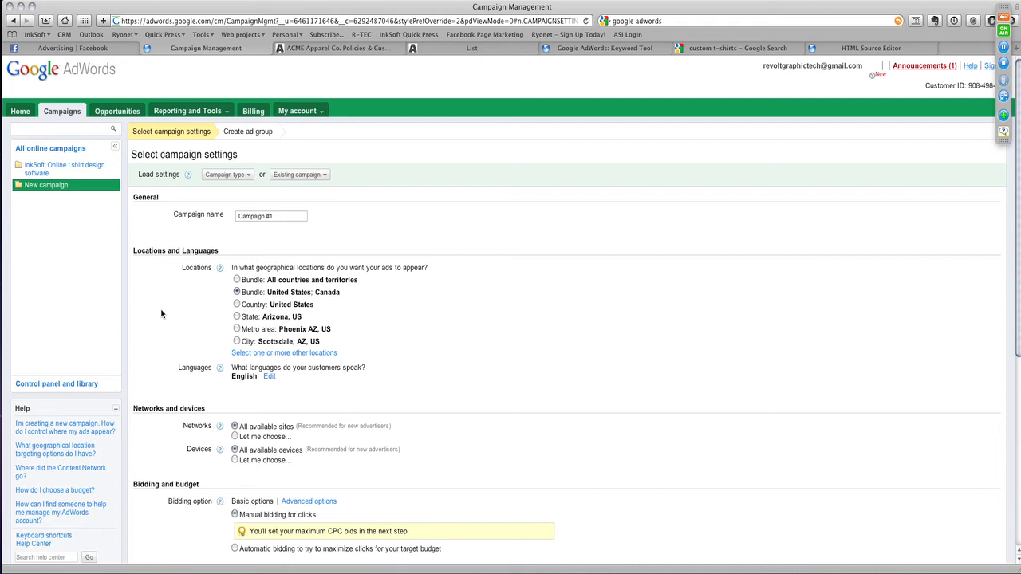
- Name the new campaign "Arizona T Shirts" and target its ads to the state of Arizona, US
click(279, 215)
text(AriOna)
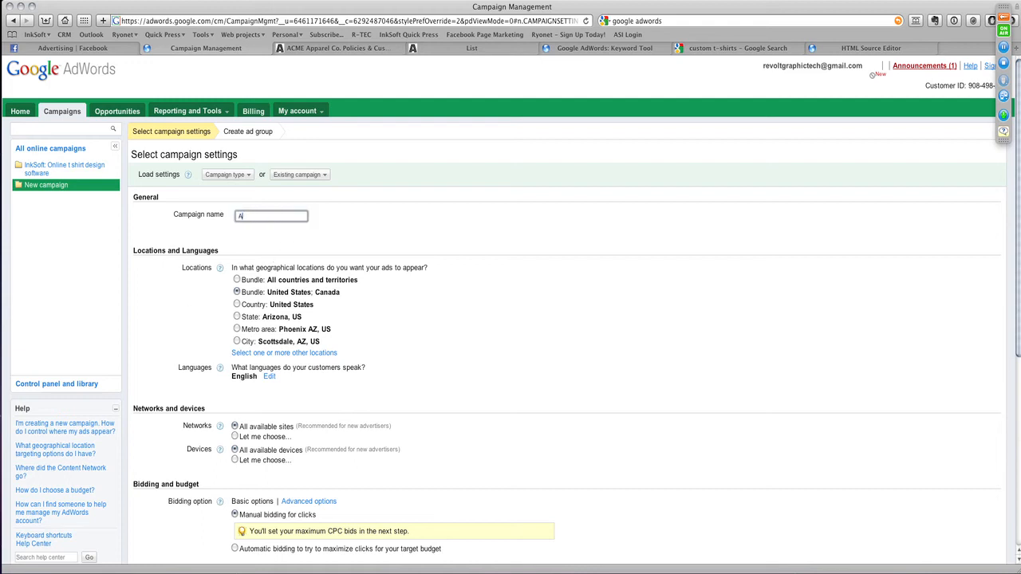
key(BackSpace)
key(BackSpace)
key(BackSpace)
text(ona T Shirts)
click(545, 337)
scroll(476, 371, down, 3)
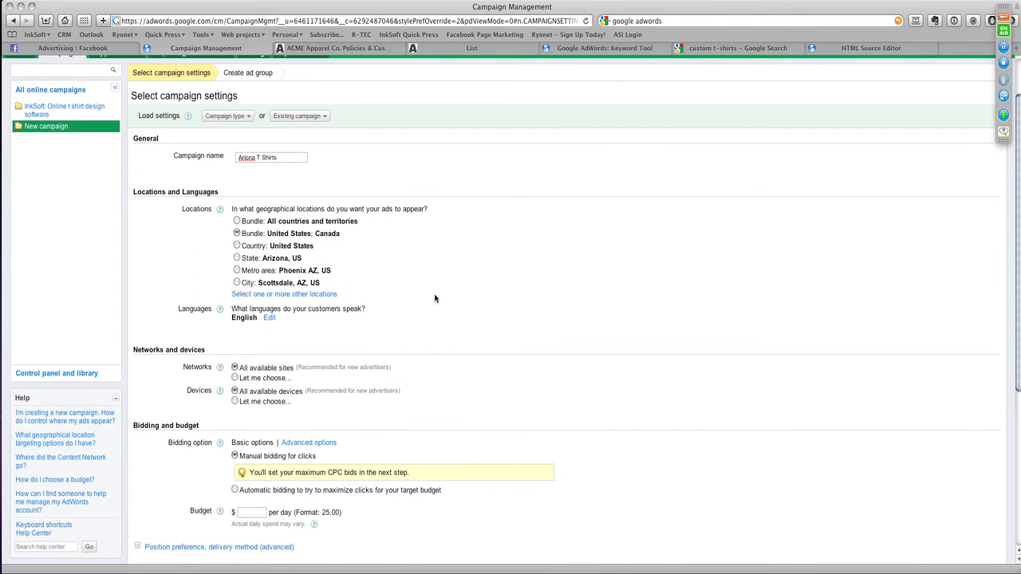
click(236, 258)
click(247, 158)
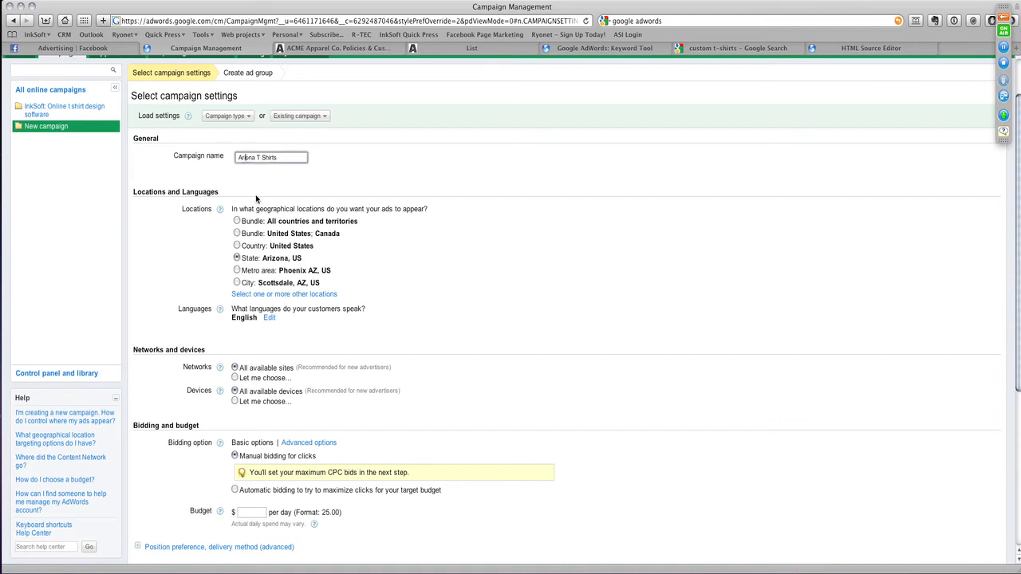
text(z)
click(439, 293)
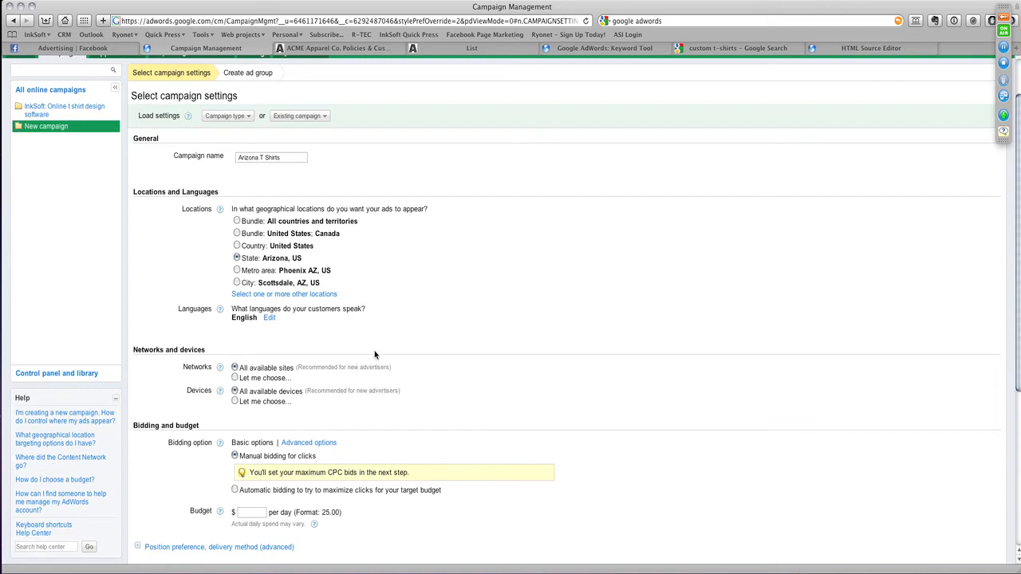
- Set the campaign's daily budget to $5.00, then save the settings and continue to the ad group
scroll(374, 355, down, 2)
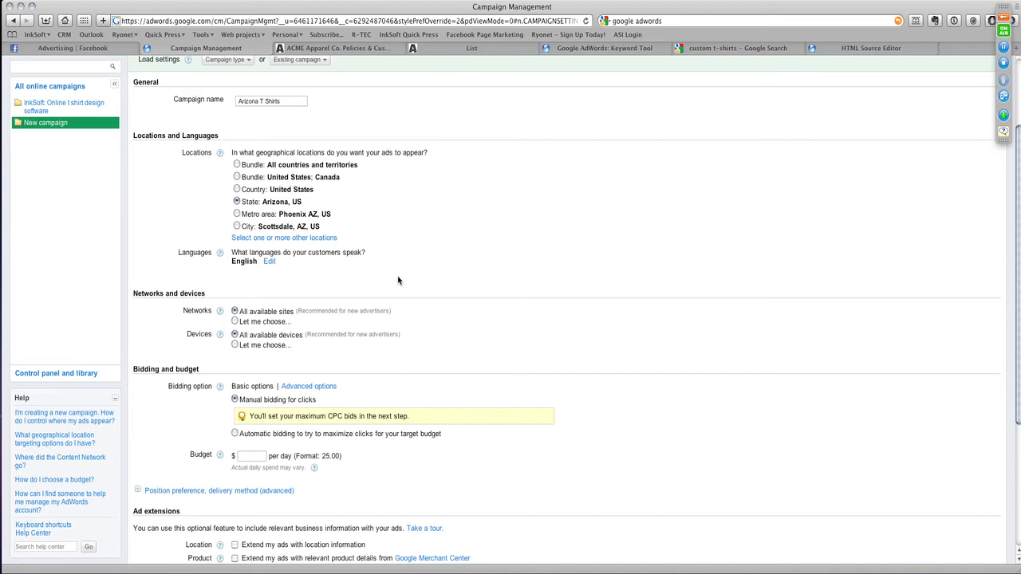
scroll(435, 295, down, 3)
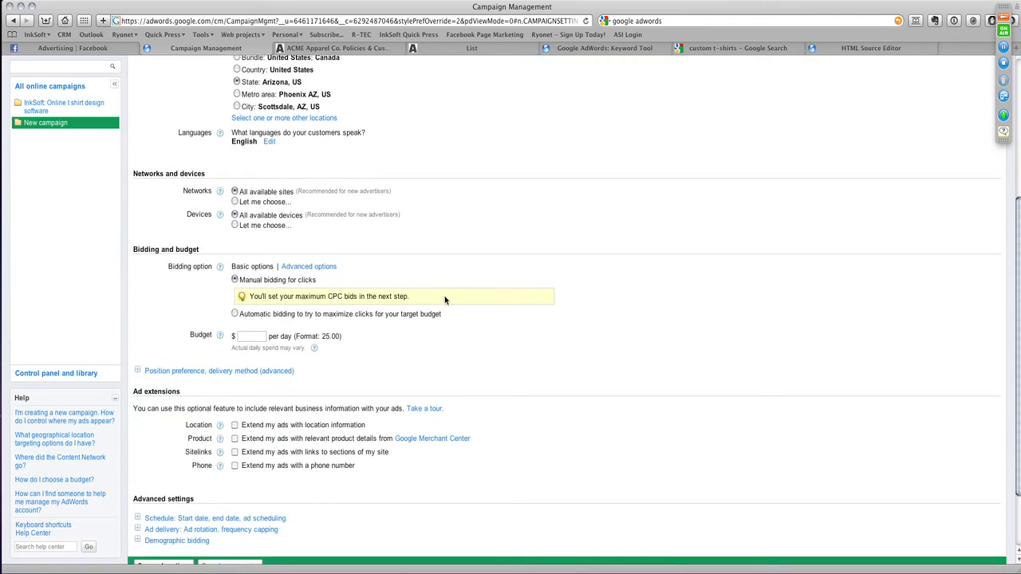
click(257, 338)
text(.00)
click(364, 368)
scroll(215, 367, down, 2)
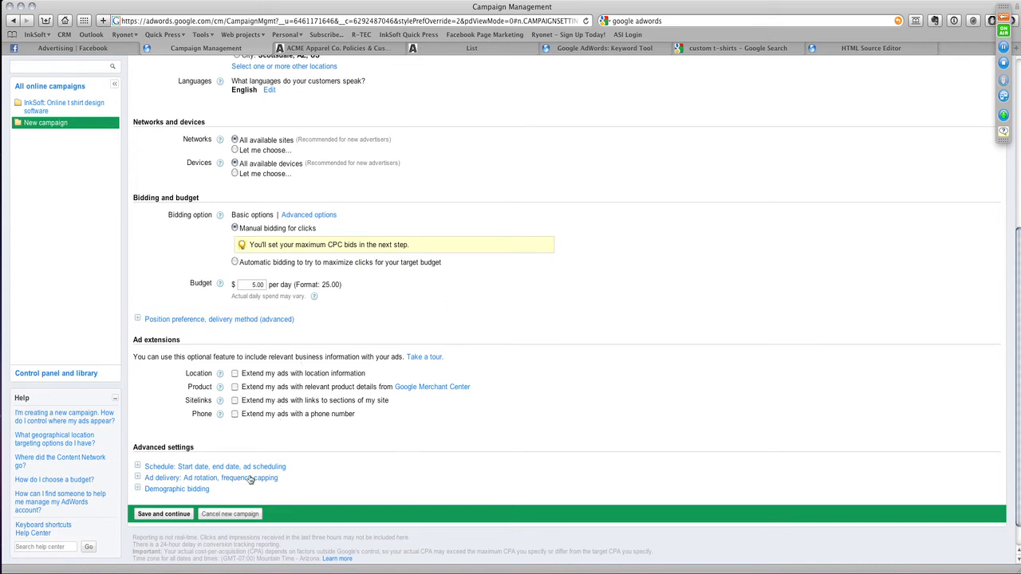
click(159, 513)
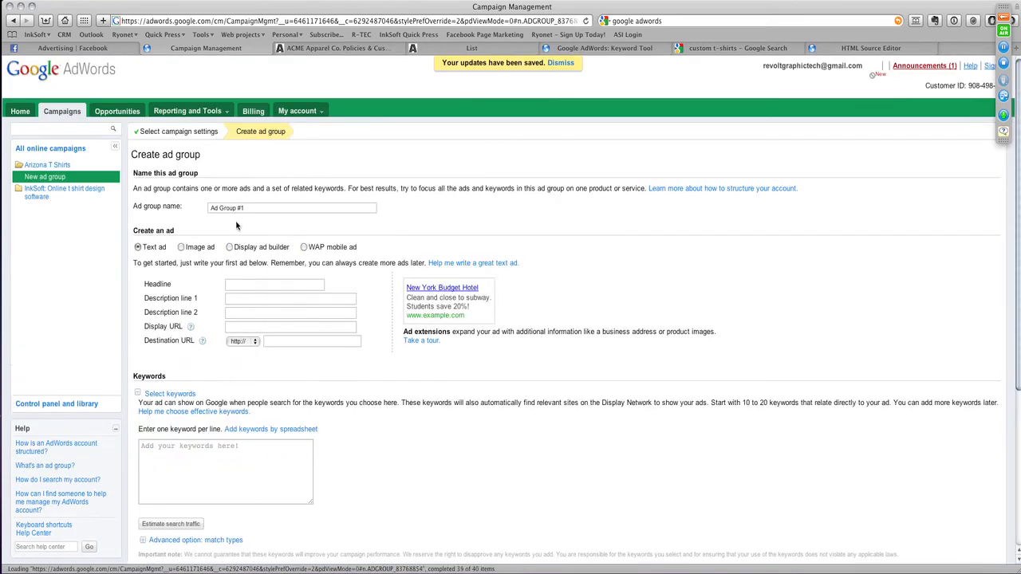
- Name the ad group "Cheap Screen Printing"
click(257, 209)
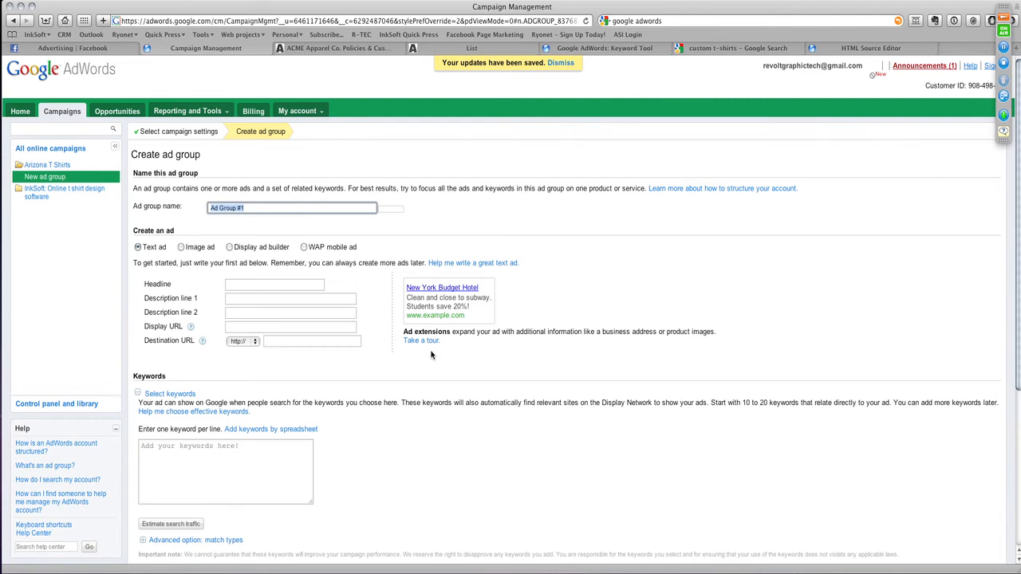
text(Cheap Screen)
key(BackSpace)
key(BackSpace)
key(BackSpace)
key(BackSpace)
key(BackSpace)
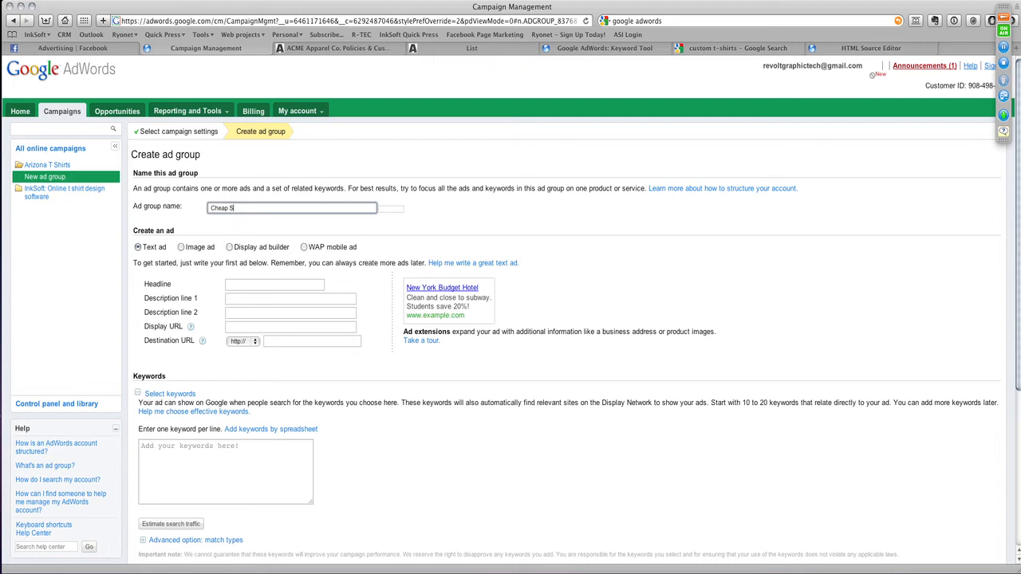
text(creen Printing)
click(529, 224)
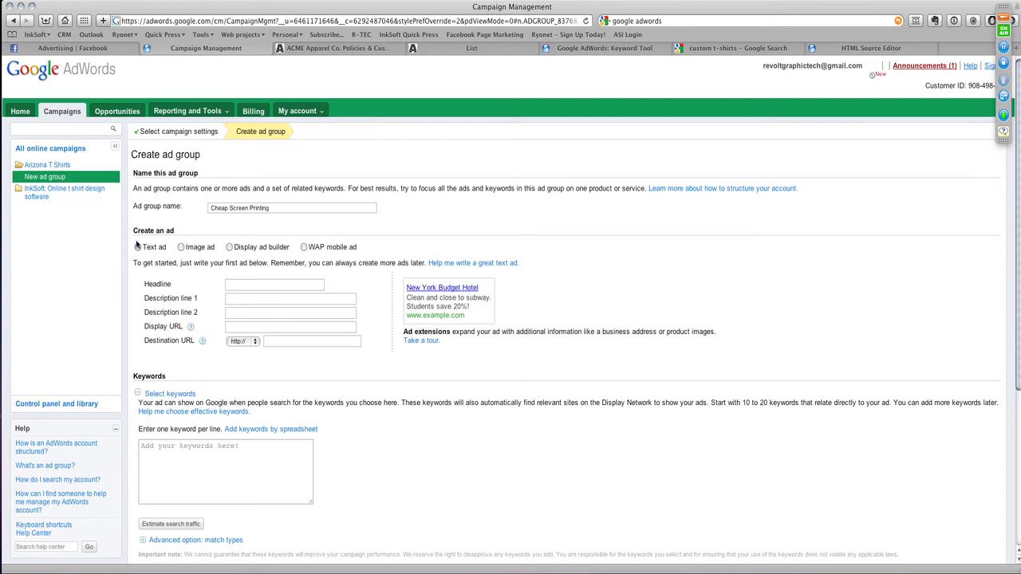
- Look at the Image ad and Display ad builder options and return to the Text ad type
click(181, 247)
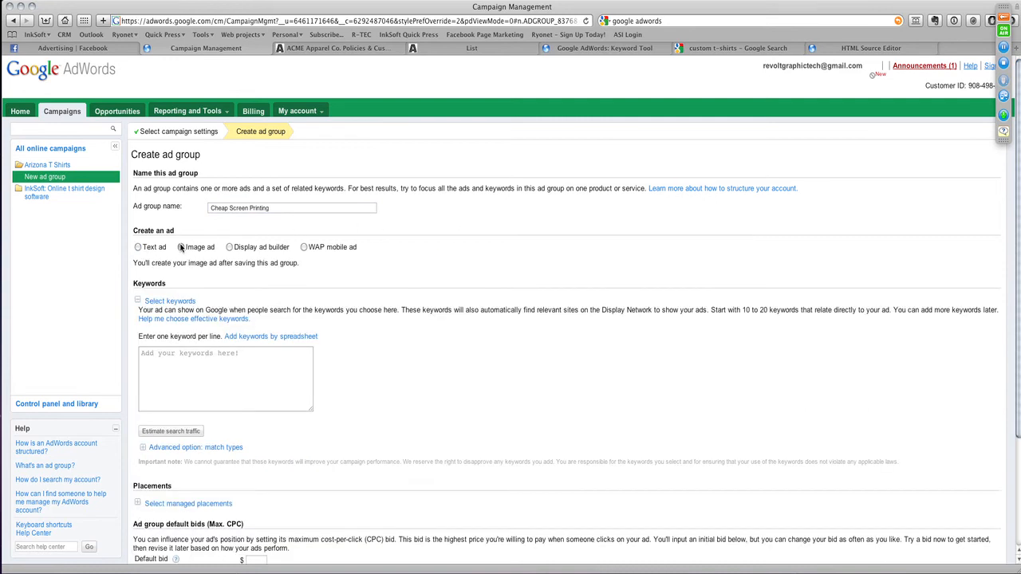
click(229, 248)
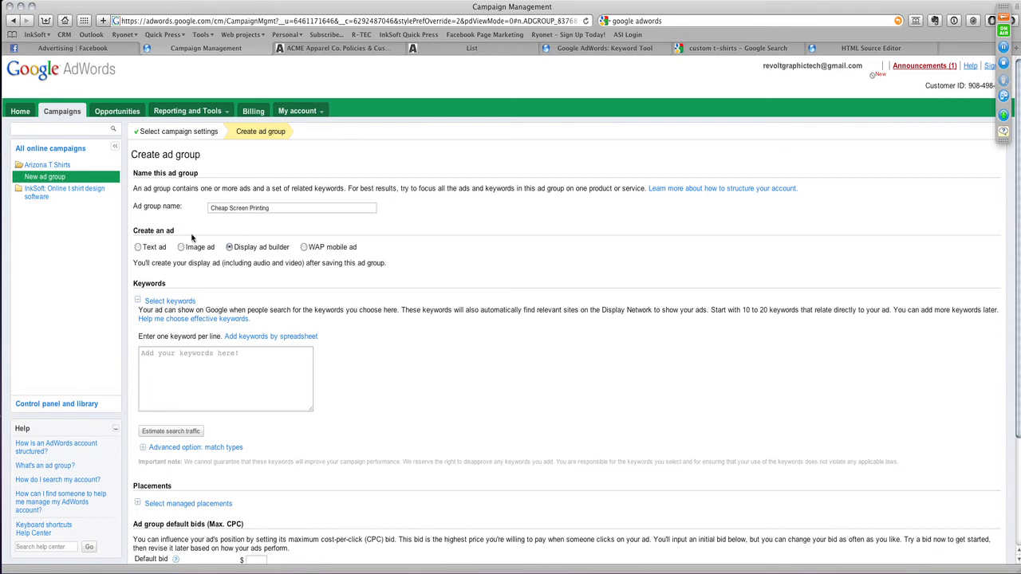
click(138, 247)
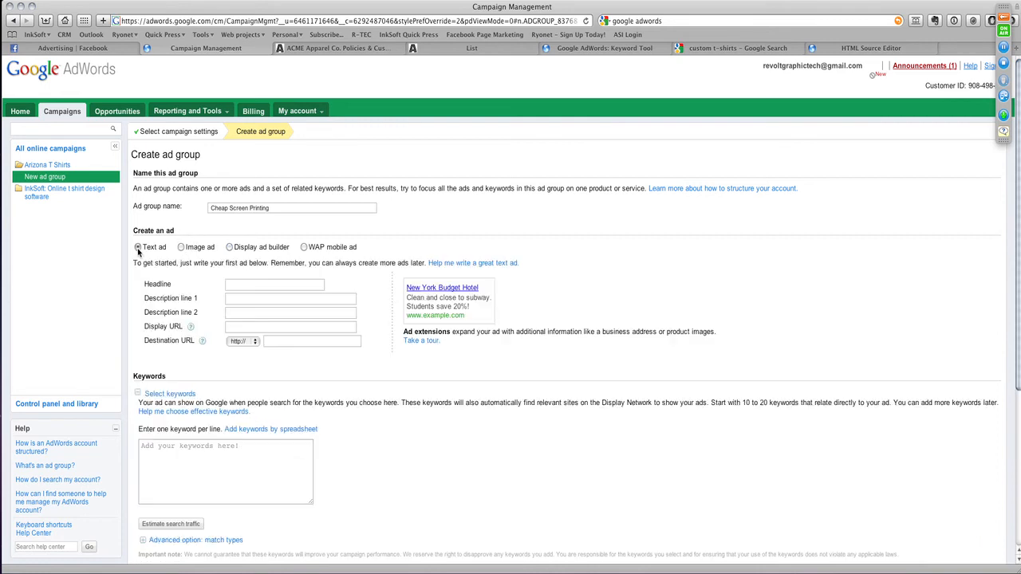
- Set the text ad's headline to "AZ Cheap Screen Printing"
click(289, 283)
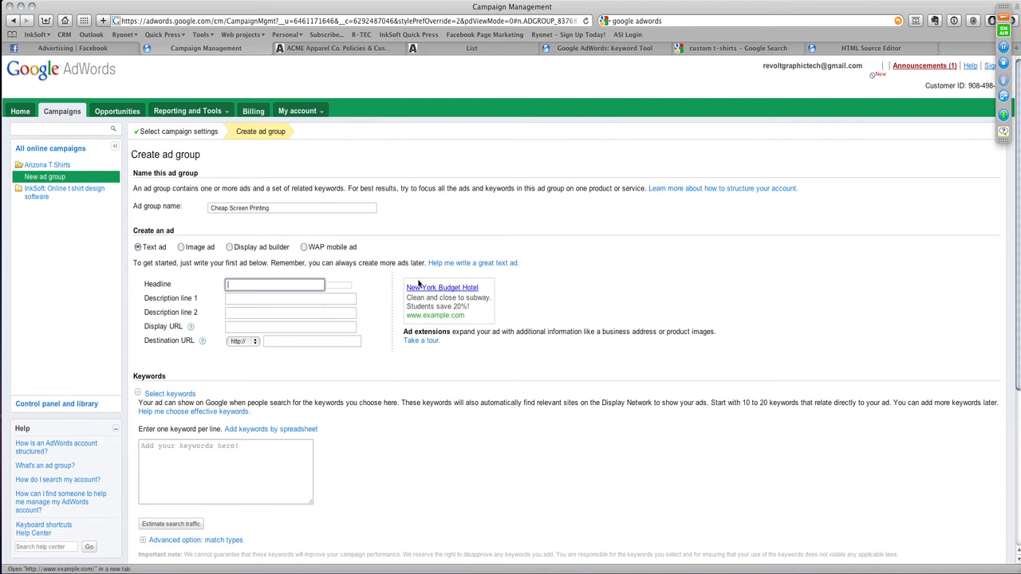
text(Arizona)
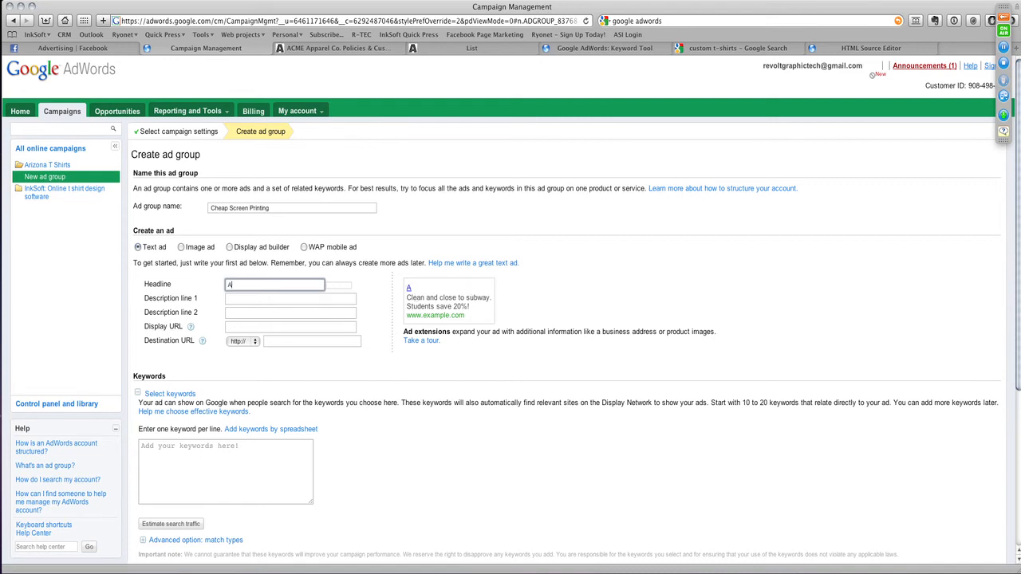
key(BackSpace)
key(BackSpace)
key(BackSpace)
key(BackSpace)
key(BackSpace)
key(BackSpace)
key(BackSpace)
text(AZ Cheap Screen Printing)
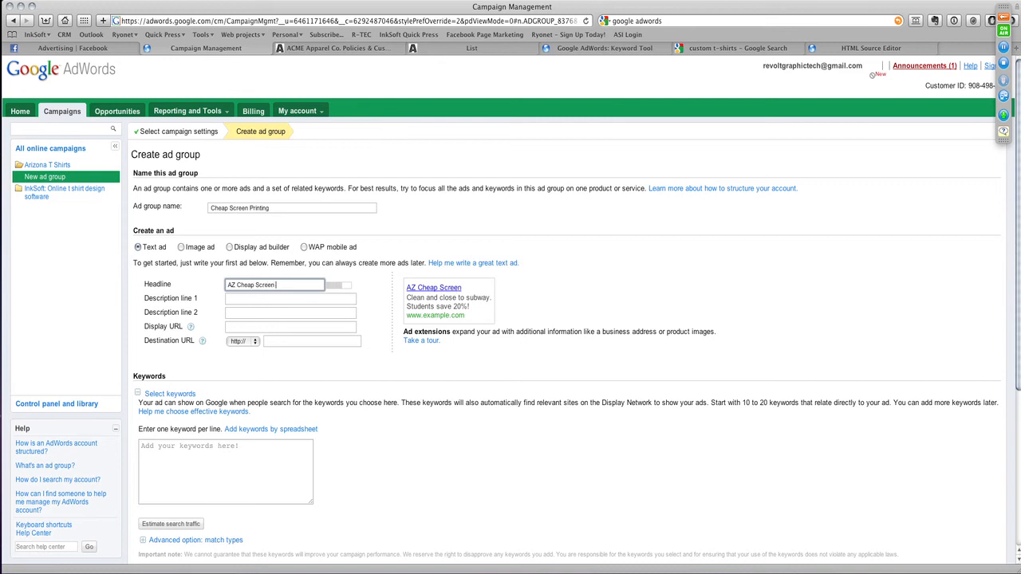
- Fill in the ad's description line 1 with "Cheap T-Shirt. No Min"
click(276, 300)
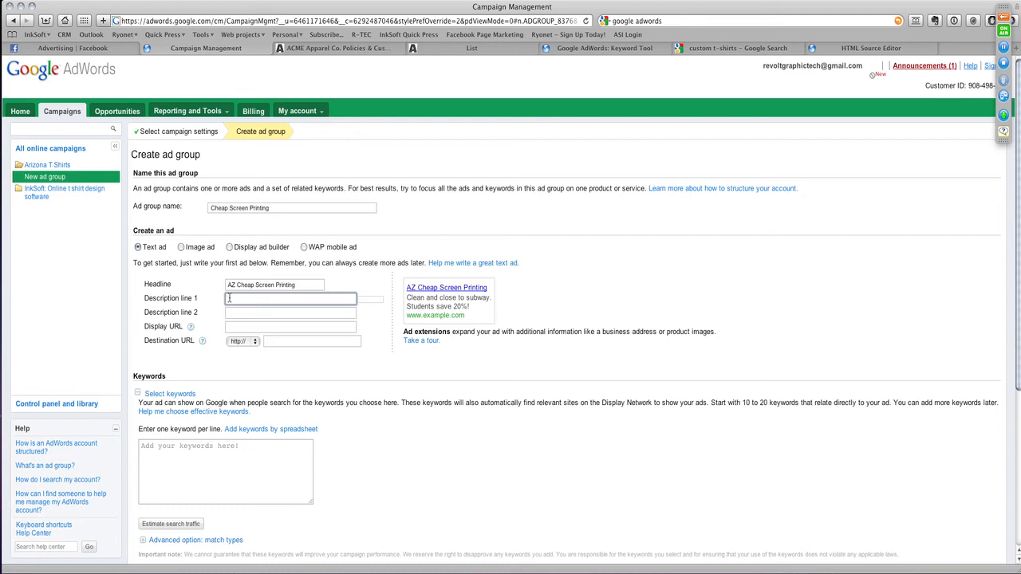
text(Cheap T-Shirt)
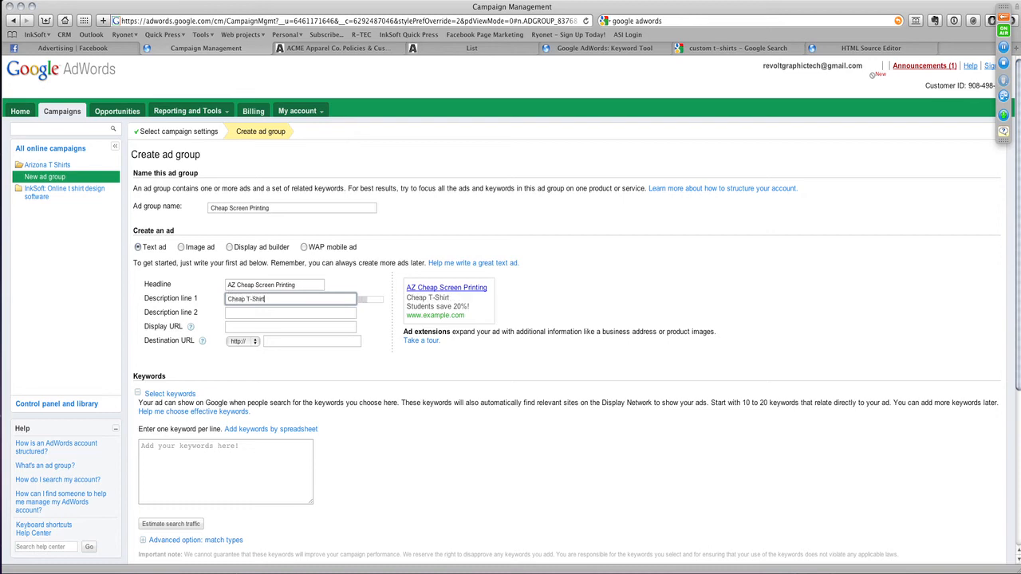
text(. No Minium)
key(BackSpace)
key(BackSpace)
- Fill in the ad's description line 2 with "Design online"
click(243, 314)
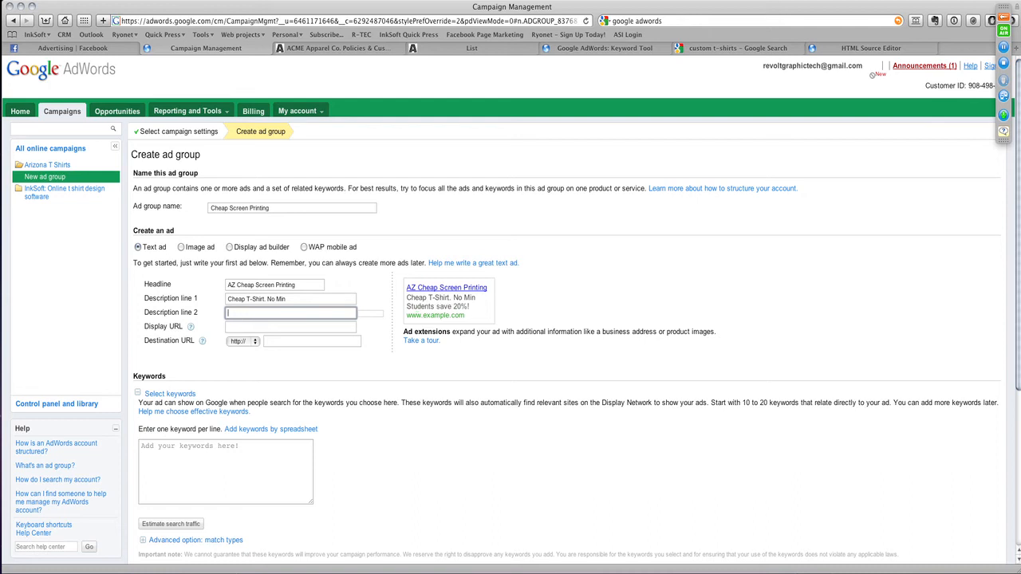
text(Design onn)
text(ine)
key(Tab)
click(325, 80)
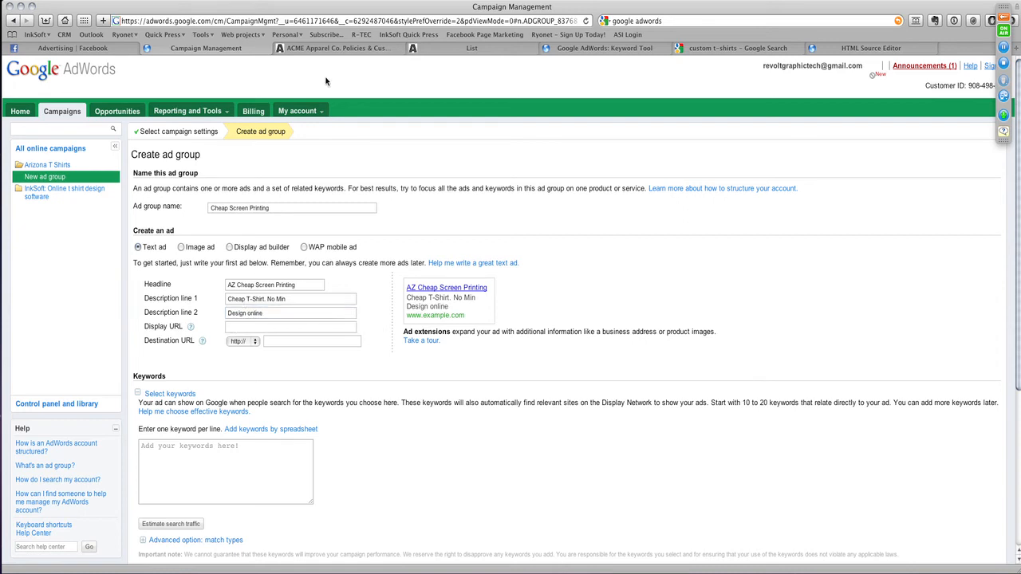
- Copy the web address of the ACME Apparel Co. List page into the ad's Display URL and Destination URL
click(472, 49)
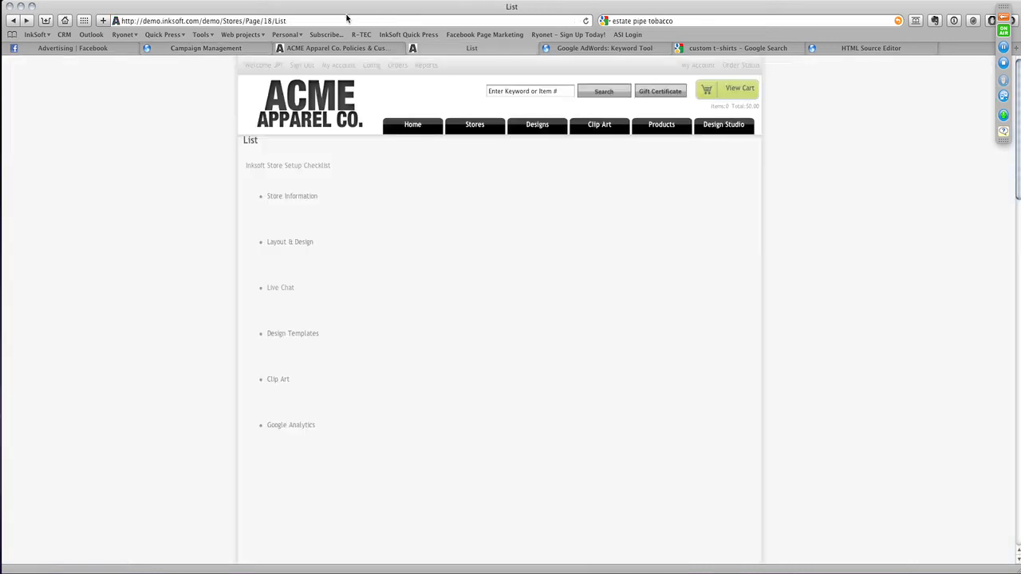
click(303, 20)
key(super+c)
click(304, 51)
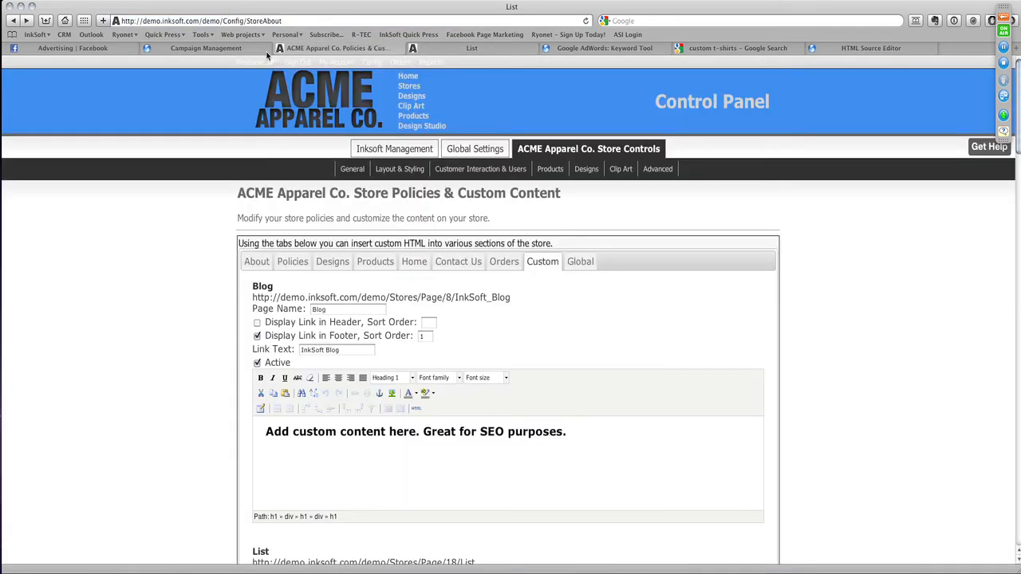
click(267, 49)
click(284, 326)
key(super+v)
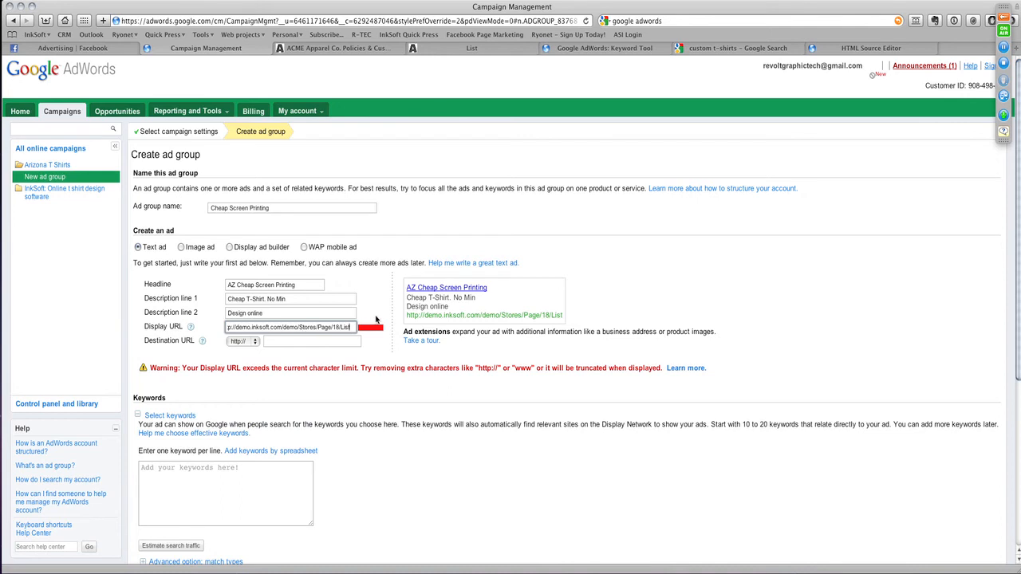
click(278, 340)
key(super+v)
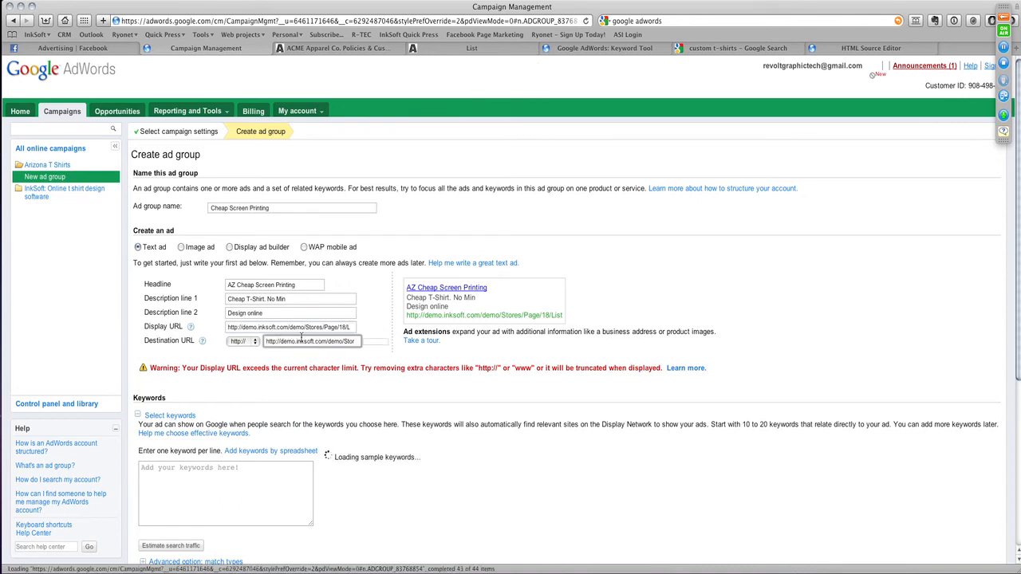
click(307, 328)
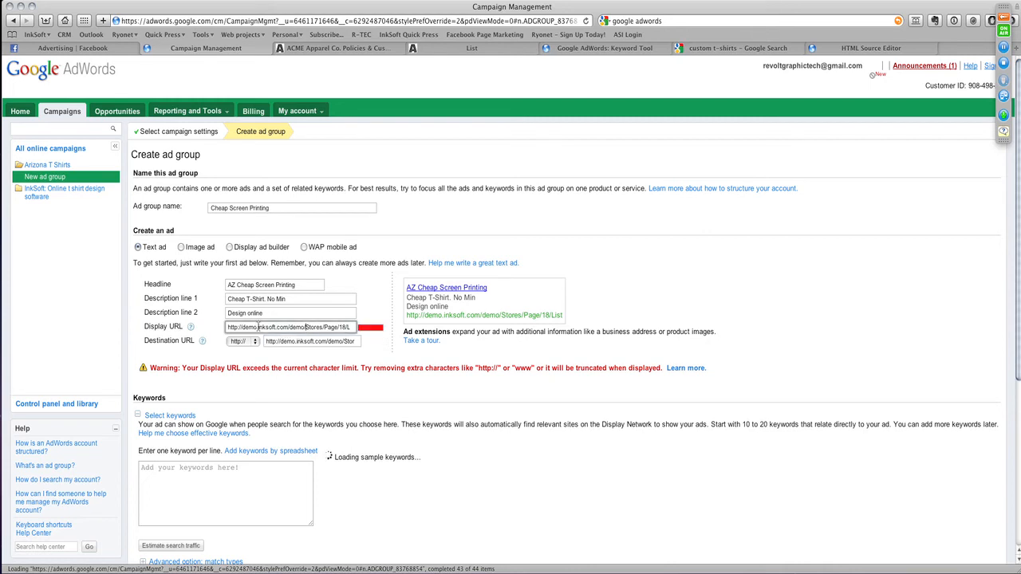
drag(258, 327, 404, 331)
key(Delete)
key(Delete)
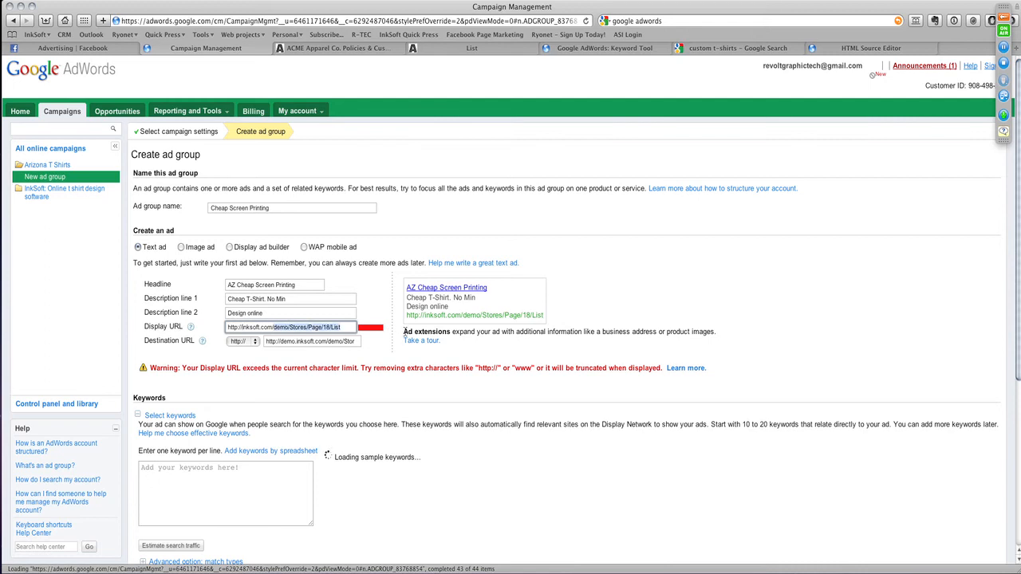
key(Delete)
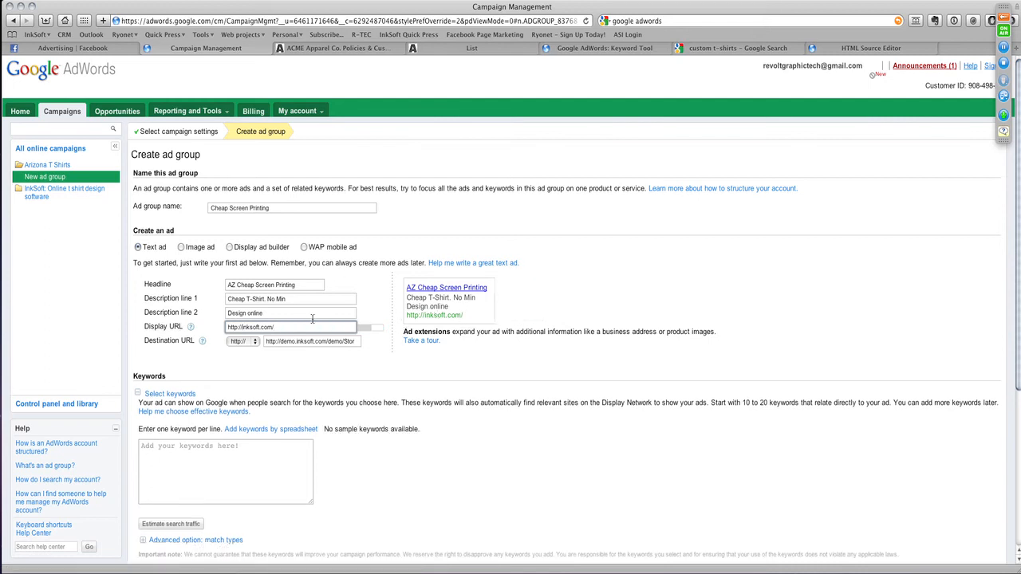
click(313, 314)
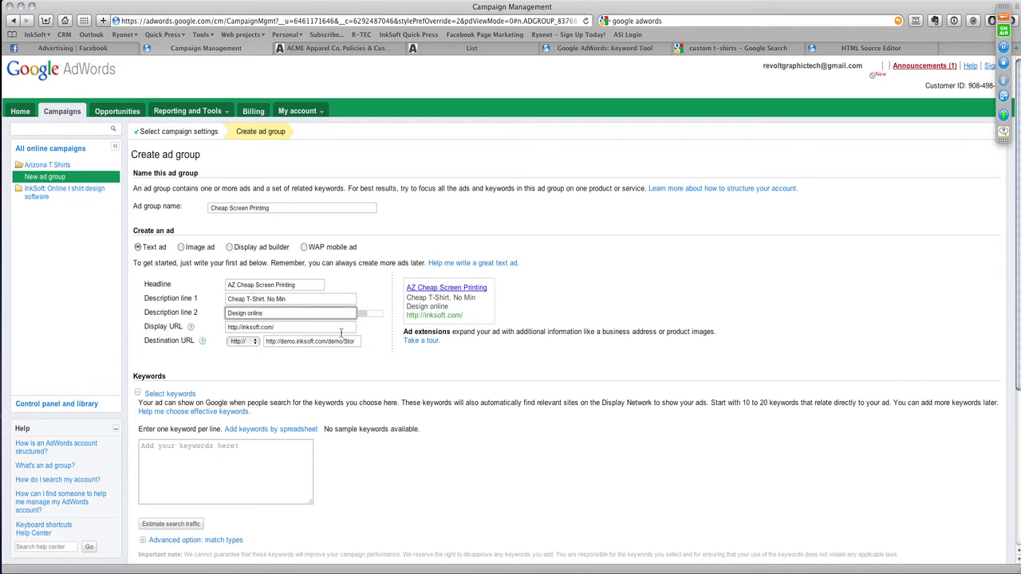
- Look over the Keywords section, open the help on choosing effective keywords, and return to the ad group
scroll(263, 400, down, 3)
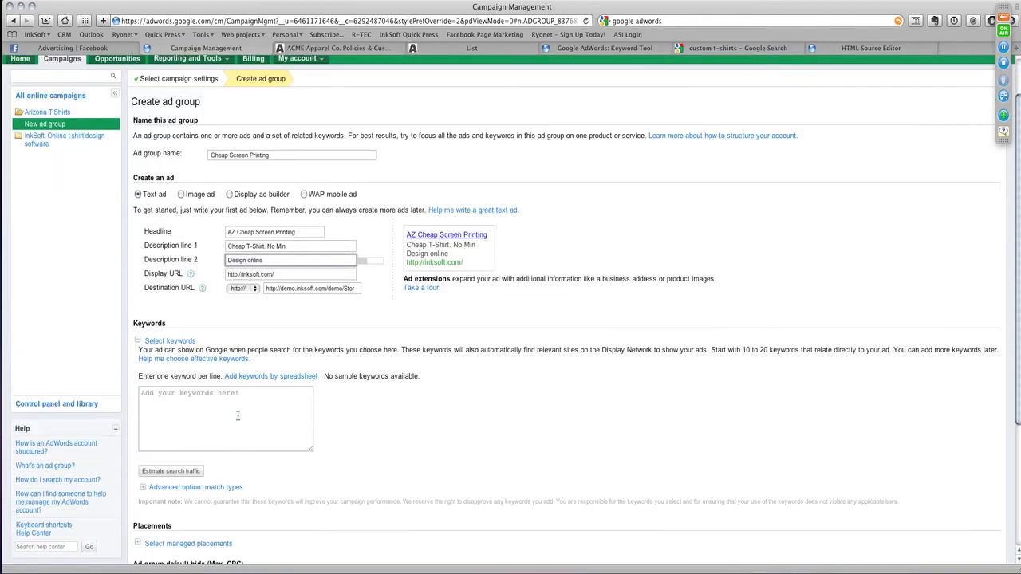
click(230, 397)
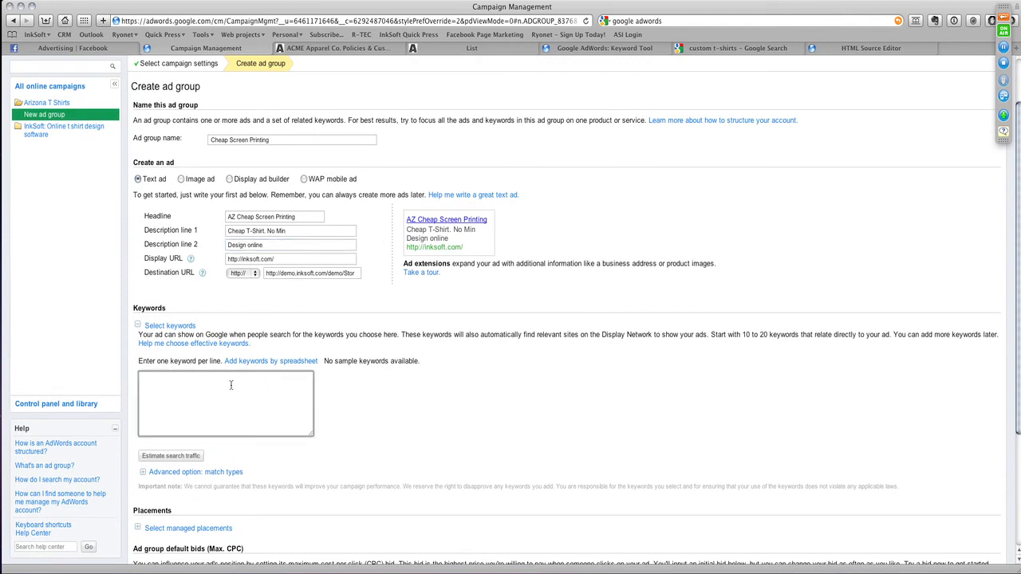
click(167, 326)
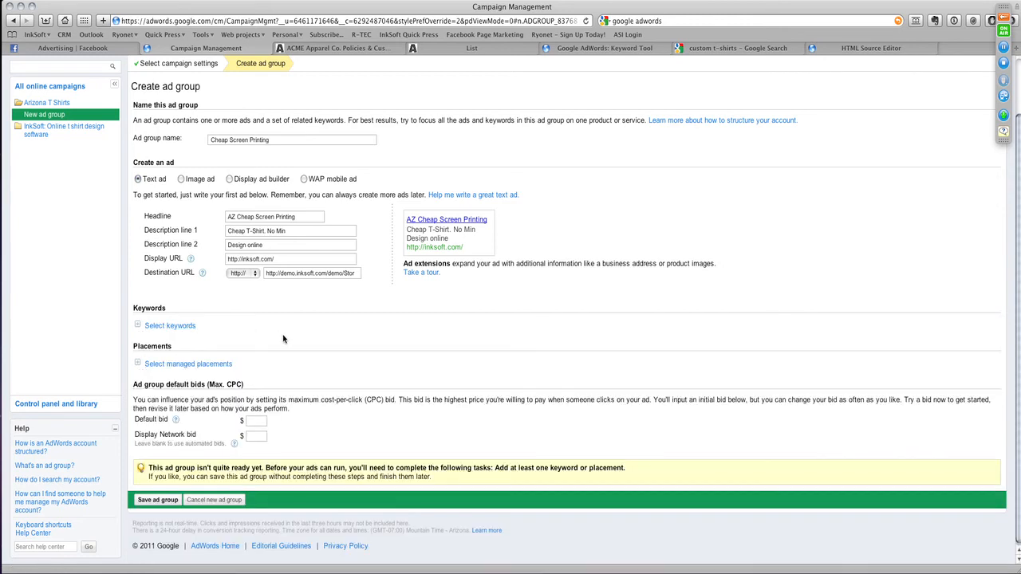
click(177, 326)
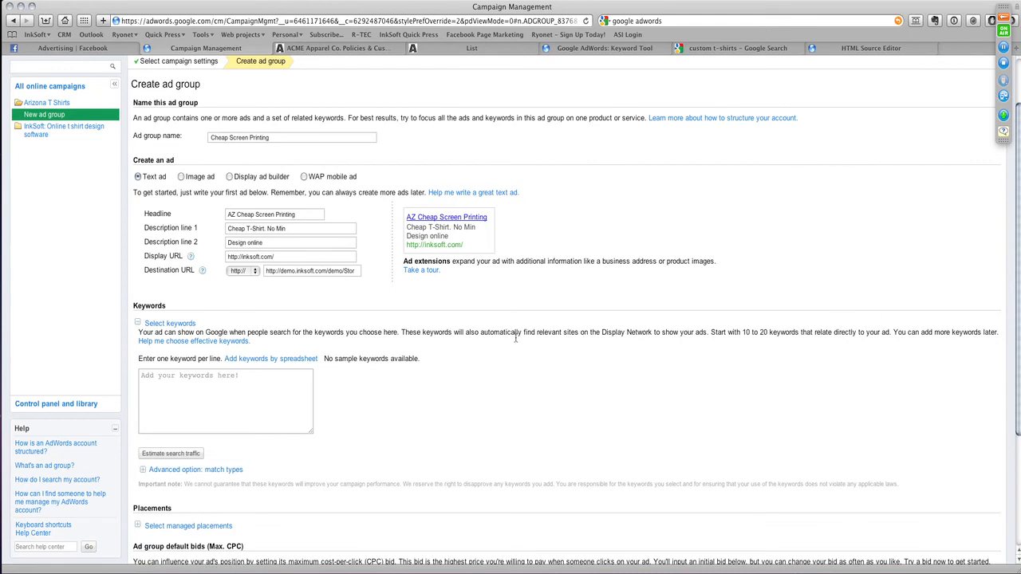
click(214, 343)
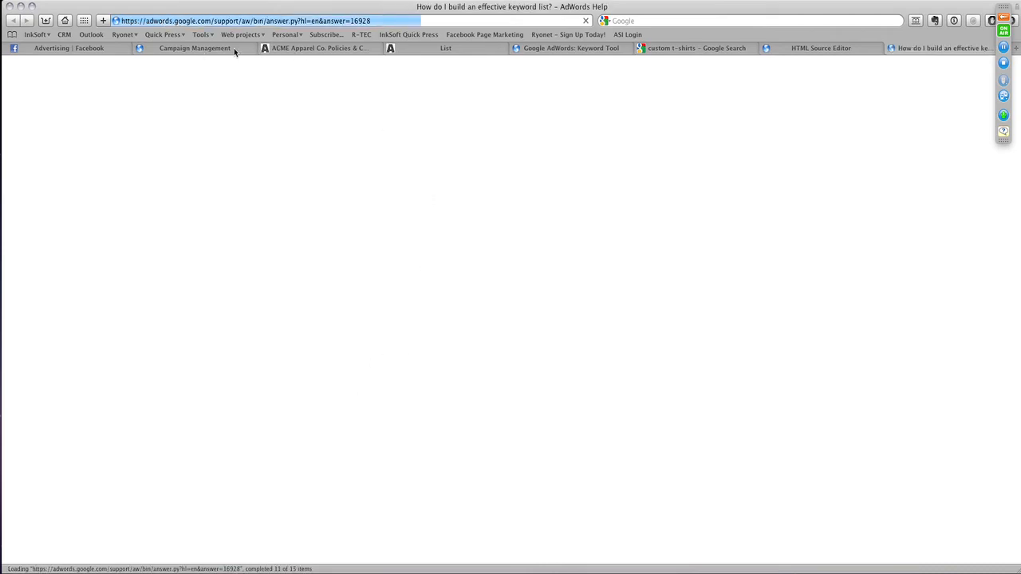
click(199, 48)
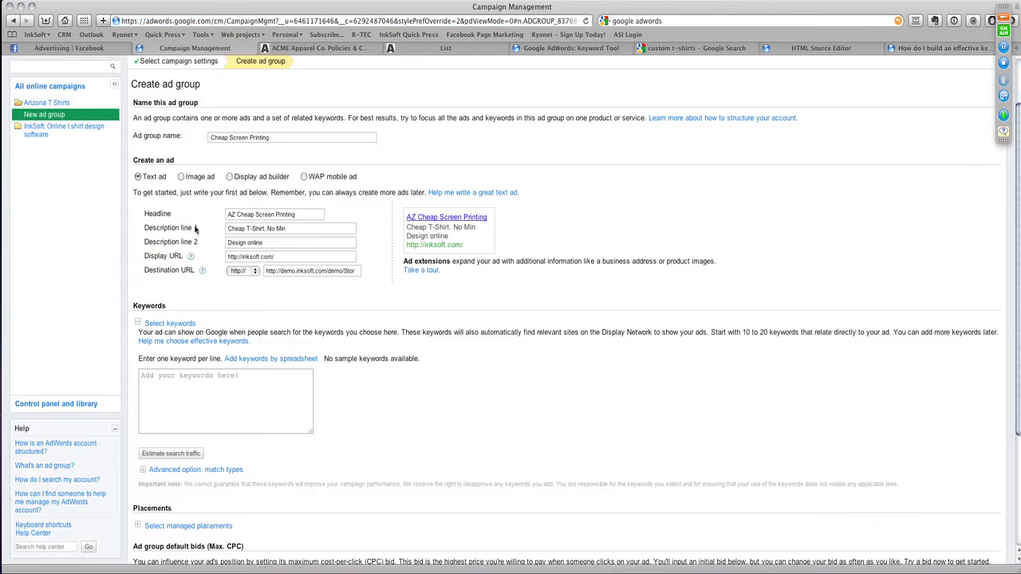
- Add the keyword "arizona screen printing" and estimate its search traffic
click(178, 388)
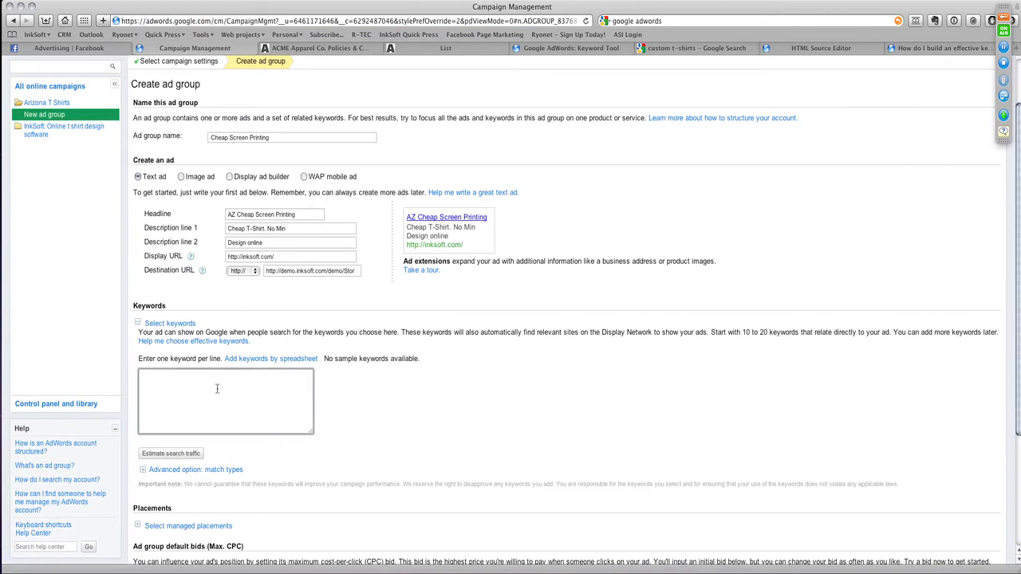
text(arizona screen printing)
click(175, 453)
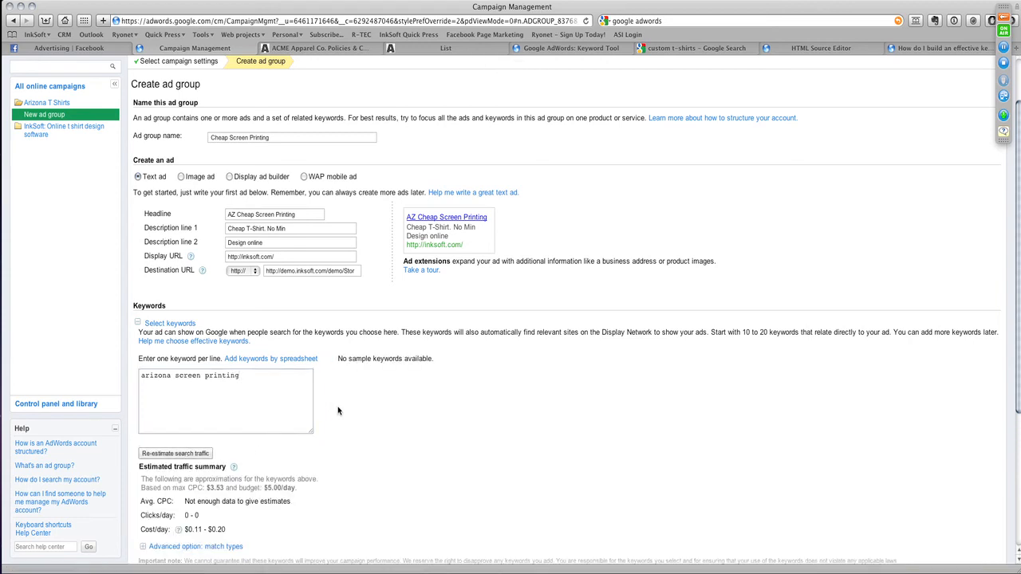
scroll(338, 411, down, 1)
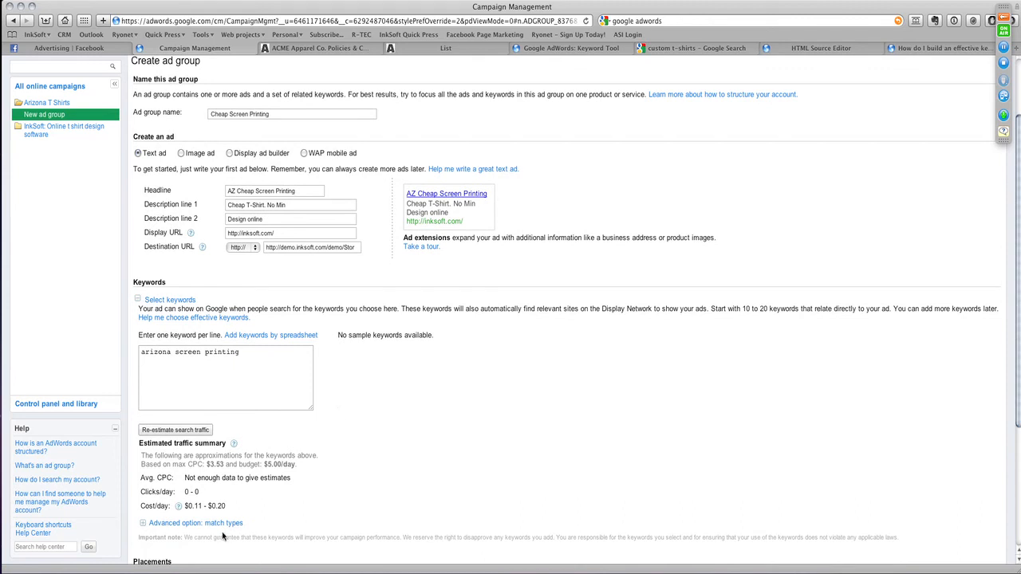
scroll(252, 483, down, 2)
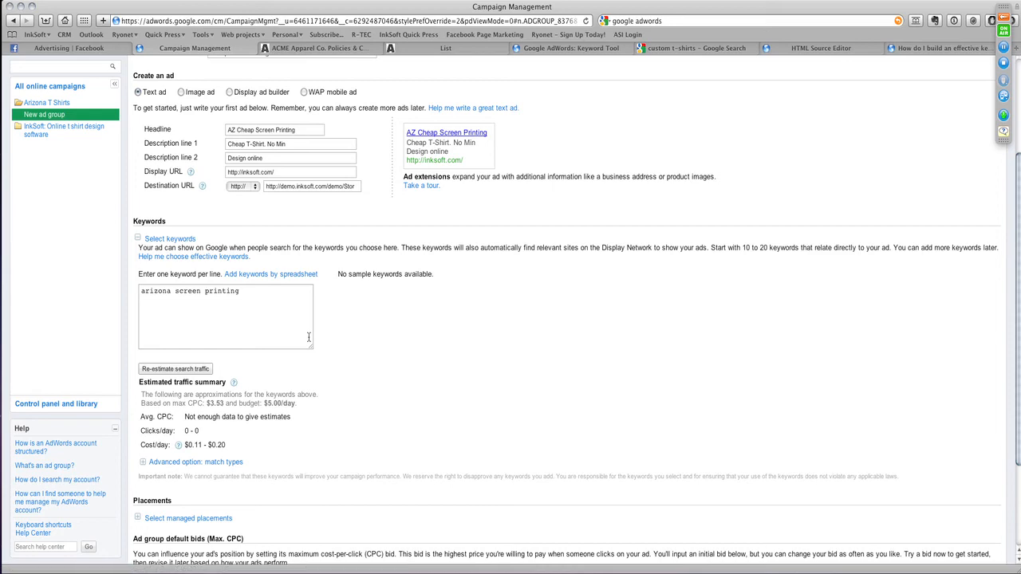
- Set the ad group's default bid to $1.00 and try to save the ad group
scroll(206, 470, down, 3)
click(171, 498)
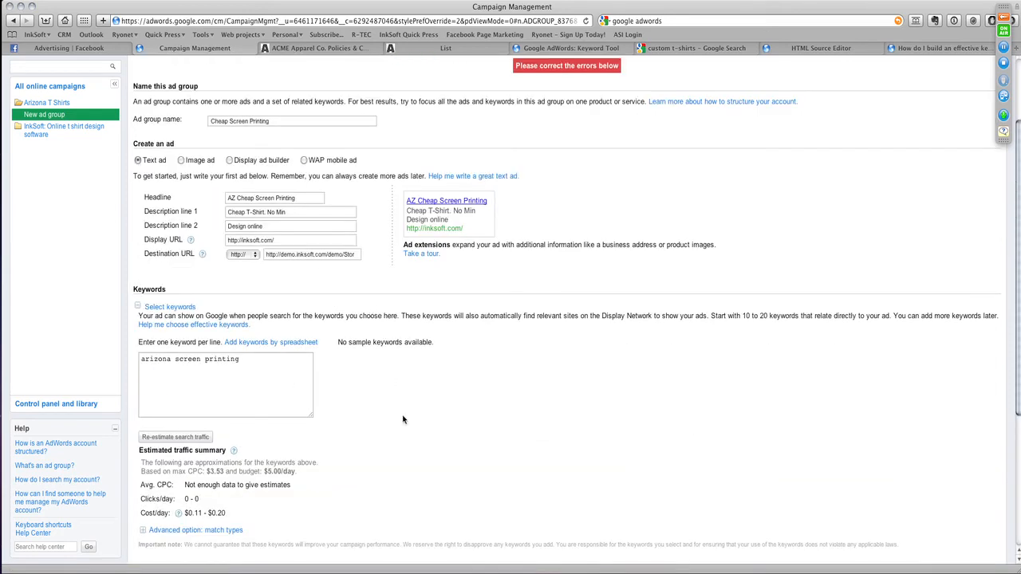
scroll(403, 407, down, 5)
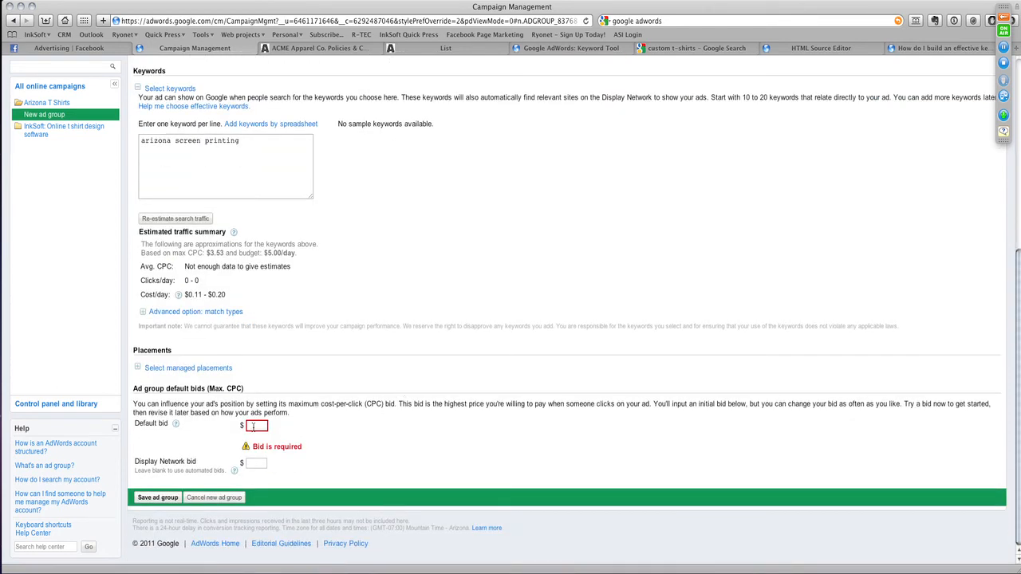
click(253, 426)
text(1.00)
click(157, 498)
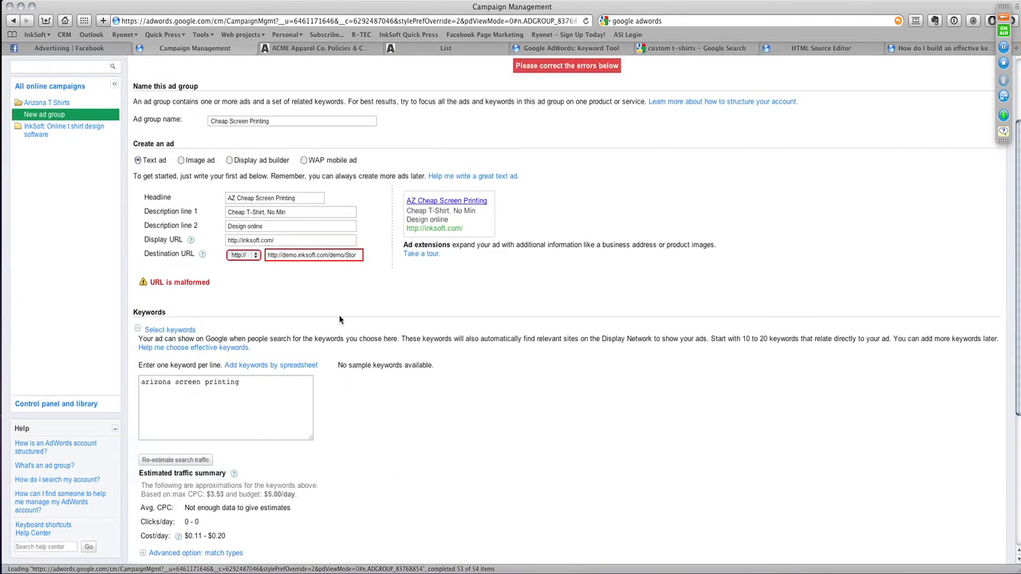
scroll(234, 227, up, 10)
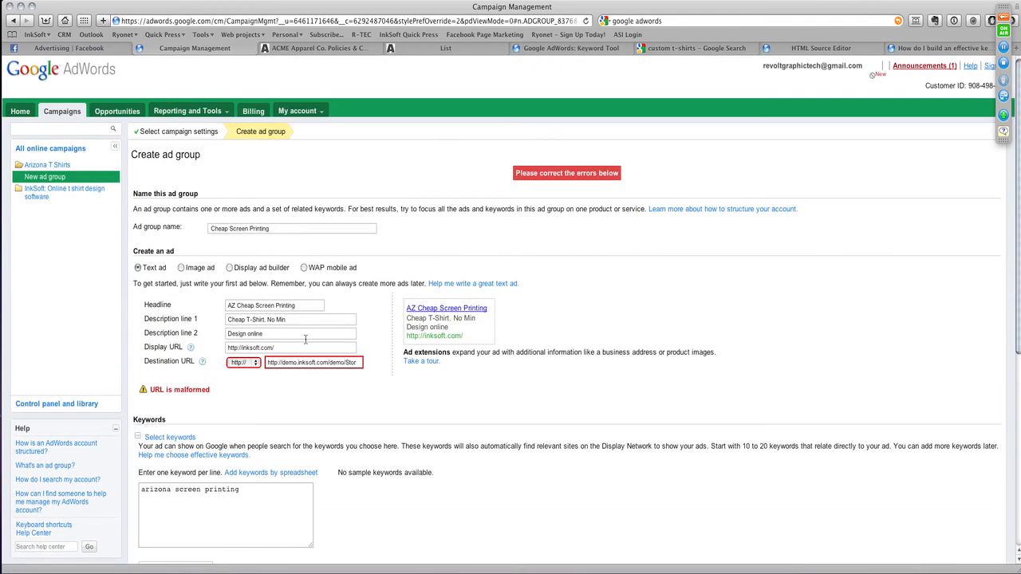
click(342, 361)
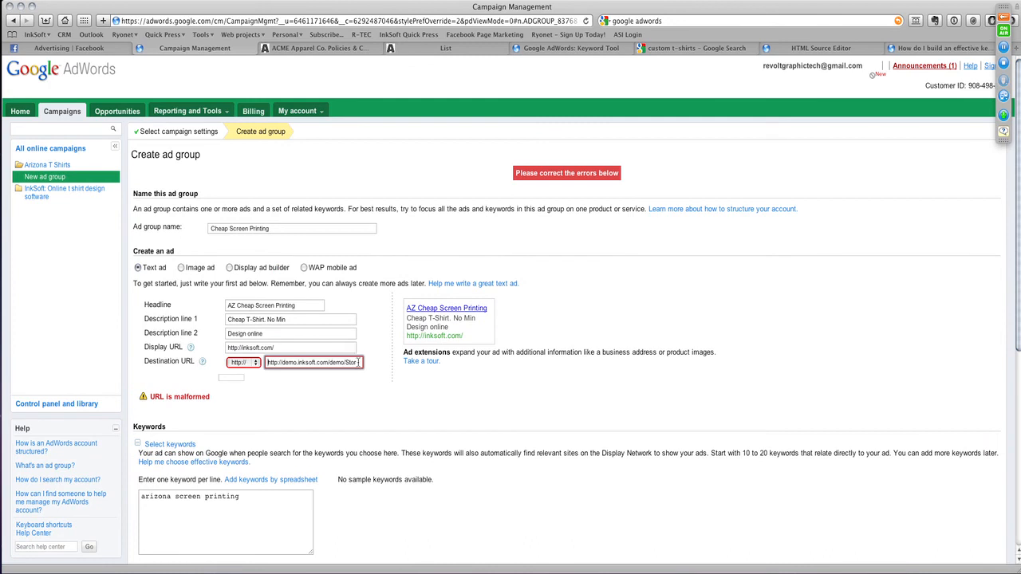
drag(356, 362, 255, 351)
key(BackSpace)
text(in)
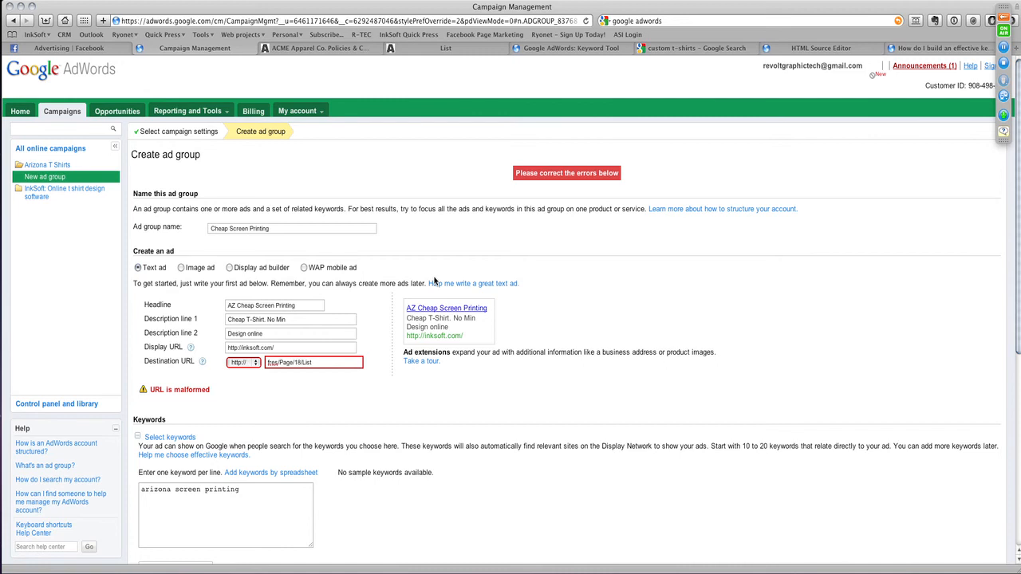
- Switch to the Facebook Ads page, start creating an ad, and check the destination options, keeping External URL
click(69, 47)
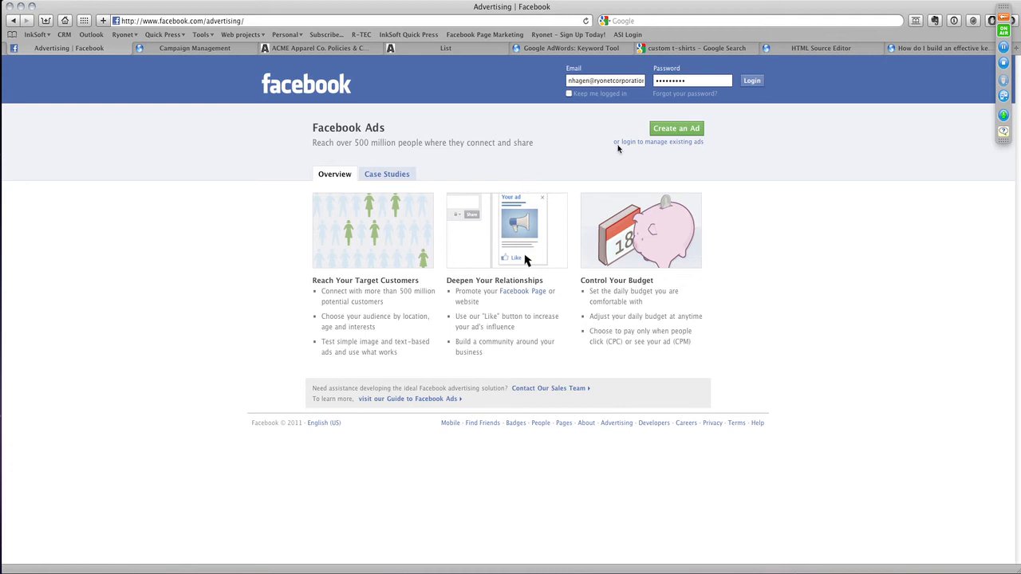
click(690, 128)
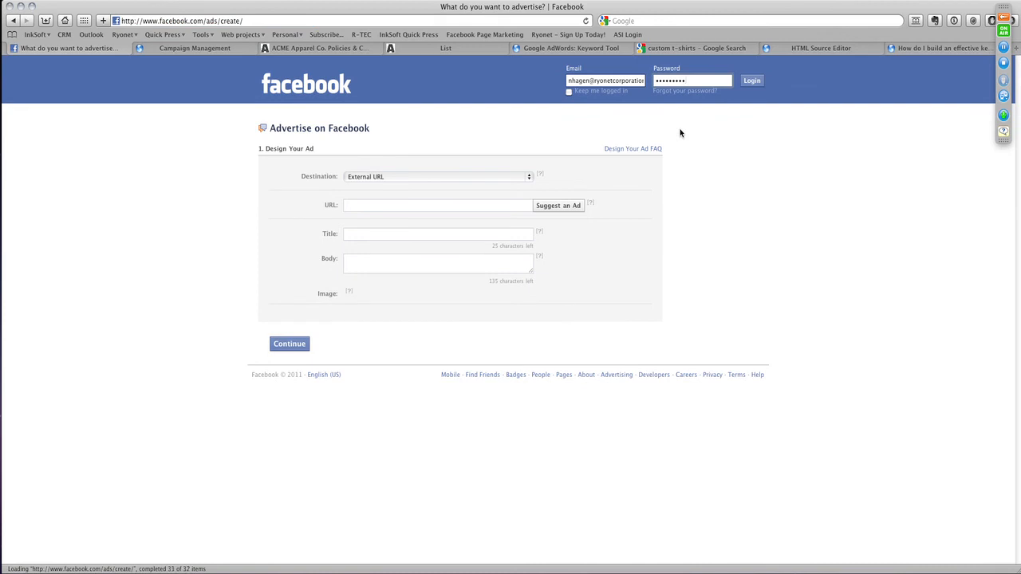
click(477, 175)
click(477, 176)
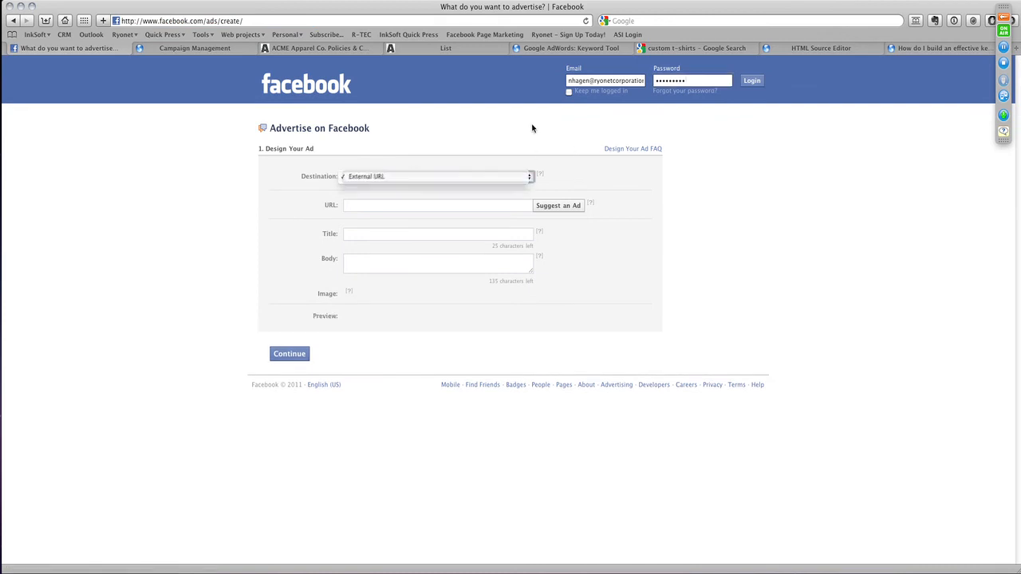
click(427, 205)
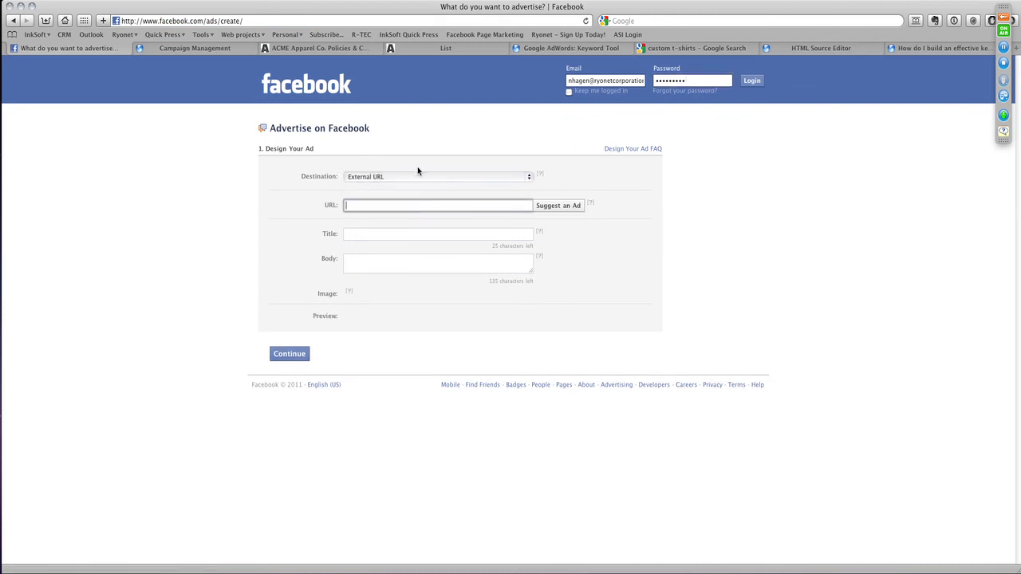
text(http://demo.inksoft.com/demo/Stores/Page/18/List)
click(404, 237)
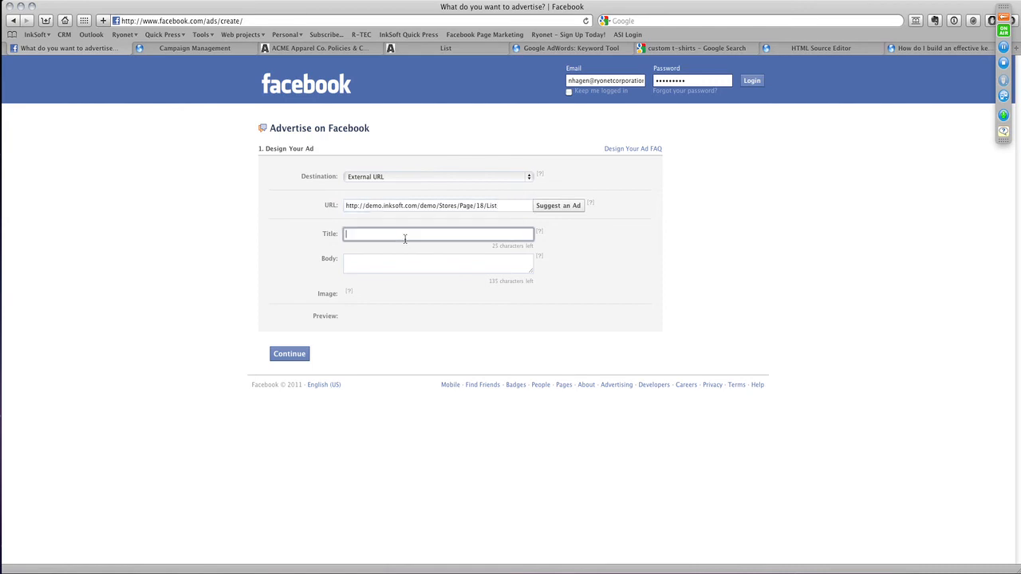
text(Onln)
key(BackSpace)
key(BackSpace)
key(BackSpace)
text(nline)
drag(493, 206, 345, 206)
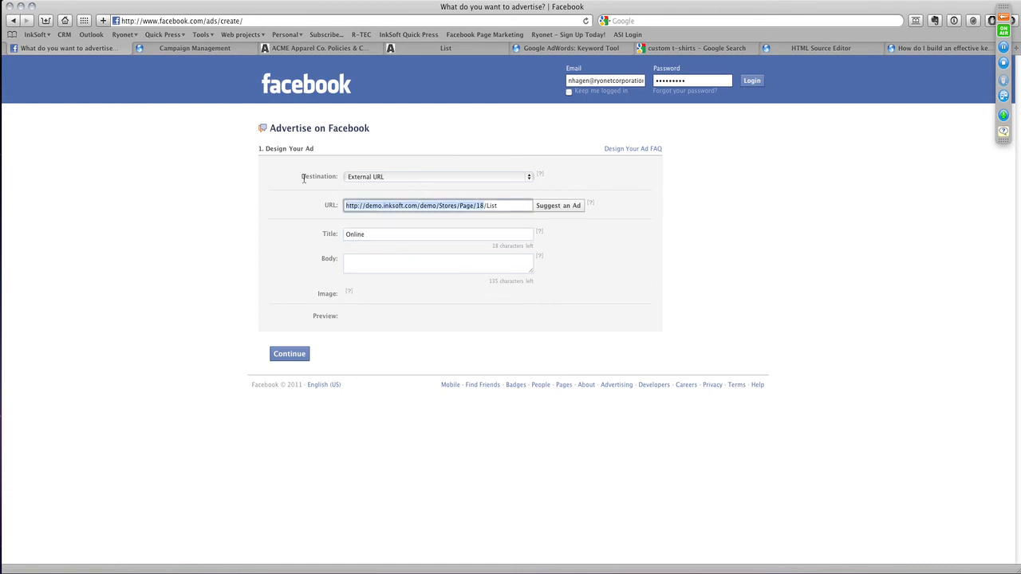
text(www.inksof)
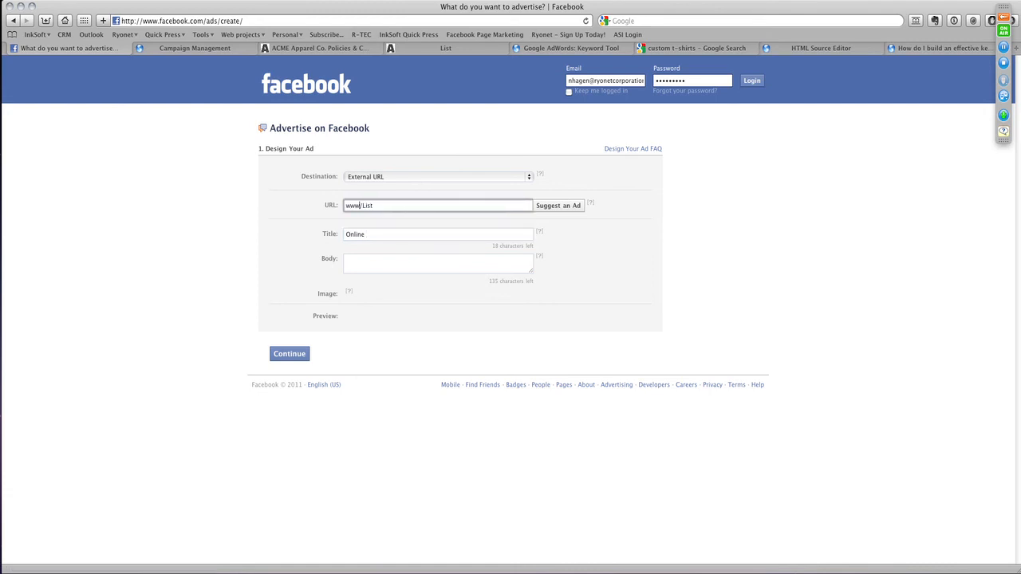
text(t.com)
key(Delete)
key(Delete)
key(Delete)
key(Delete)
key(Delete)
click(548, 207)
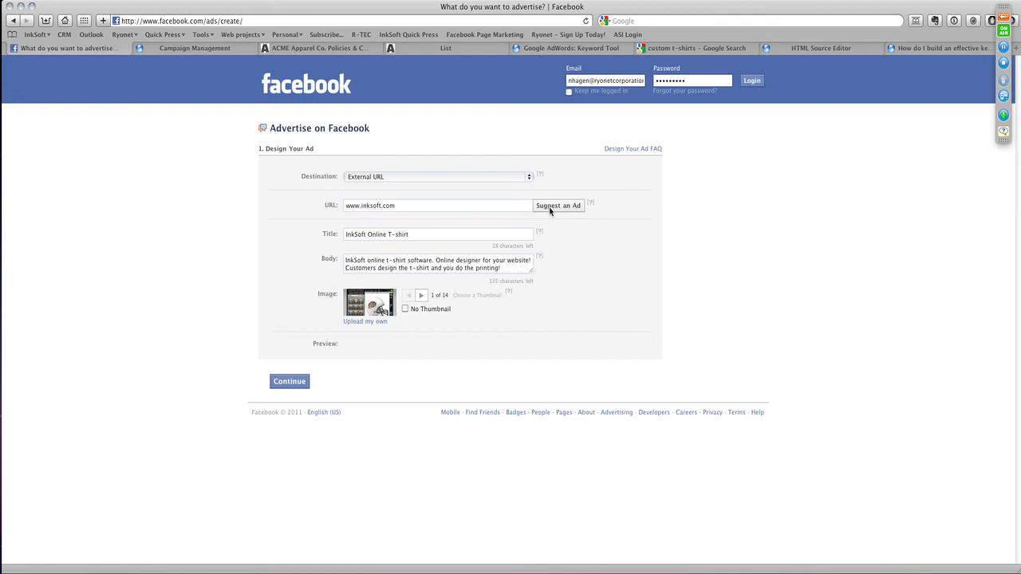
- Choose the fourth suggested thumbnail as the ad image and continue to the targeting section
click(422, 295)
click(422, 296)
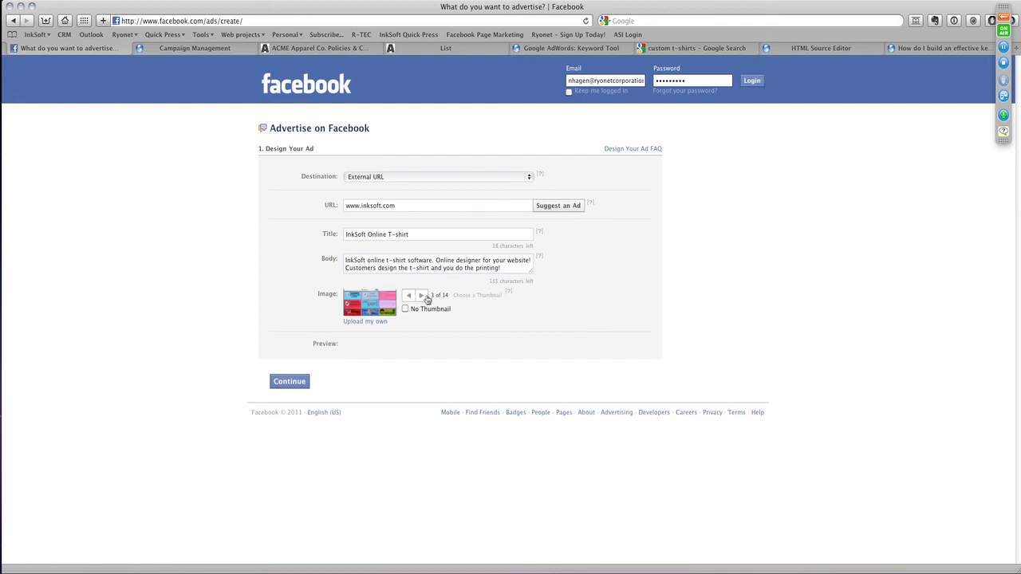
click(425, 296)
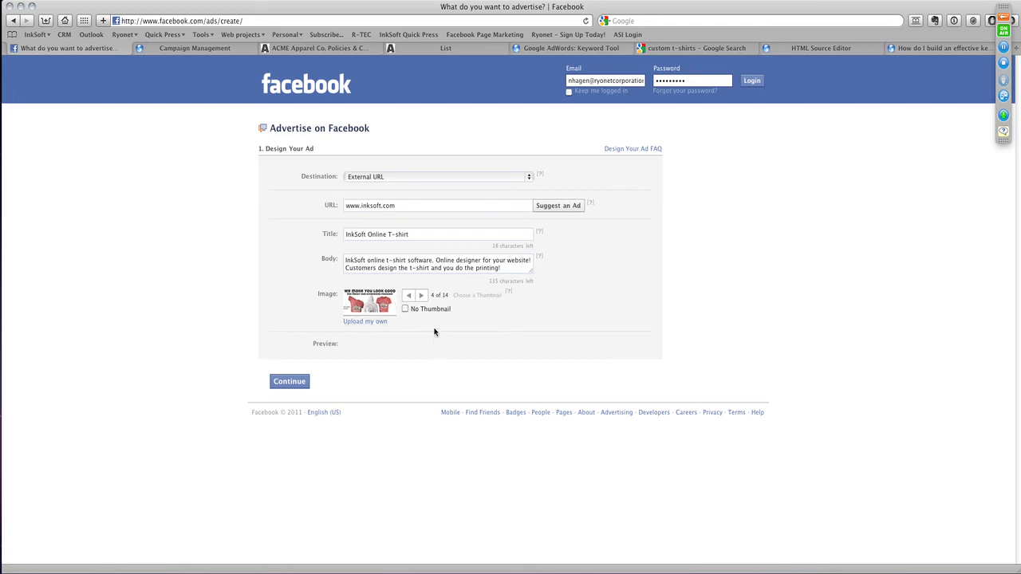
click(286, 382)
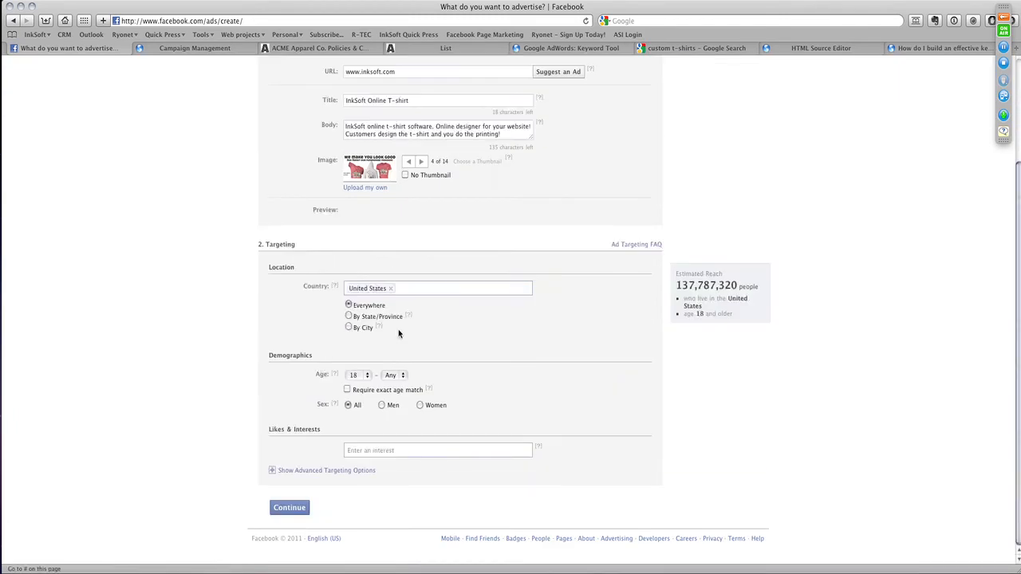
- Target the ad by state to Arizona and set the minimum age to 14
click(348, 317)
text(ar)
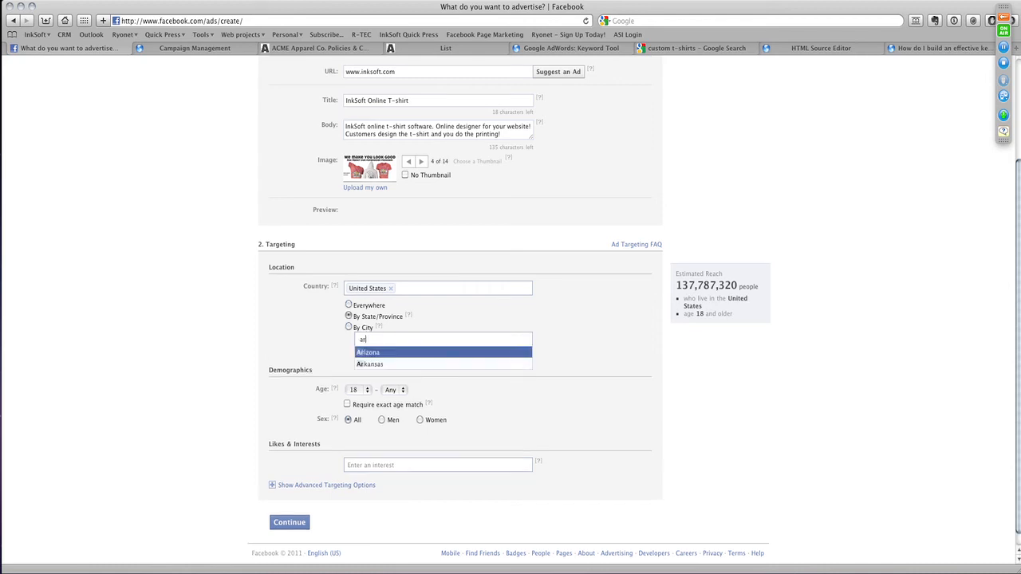
text(izona)
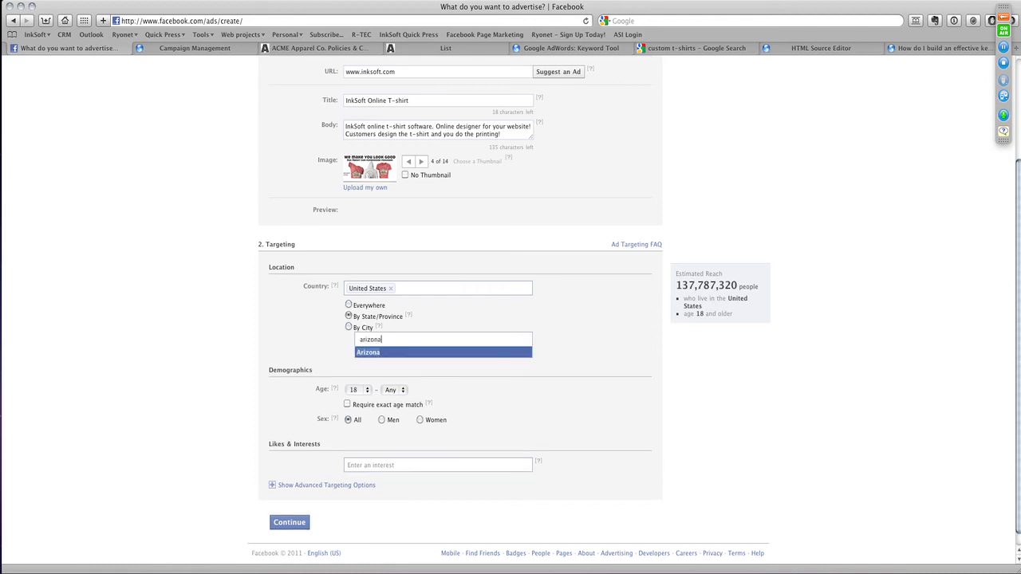
key(Return)
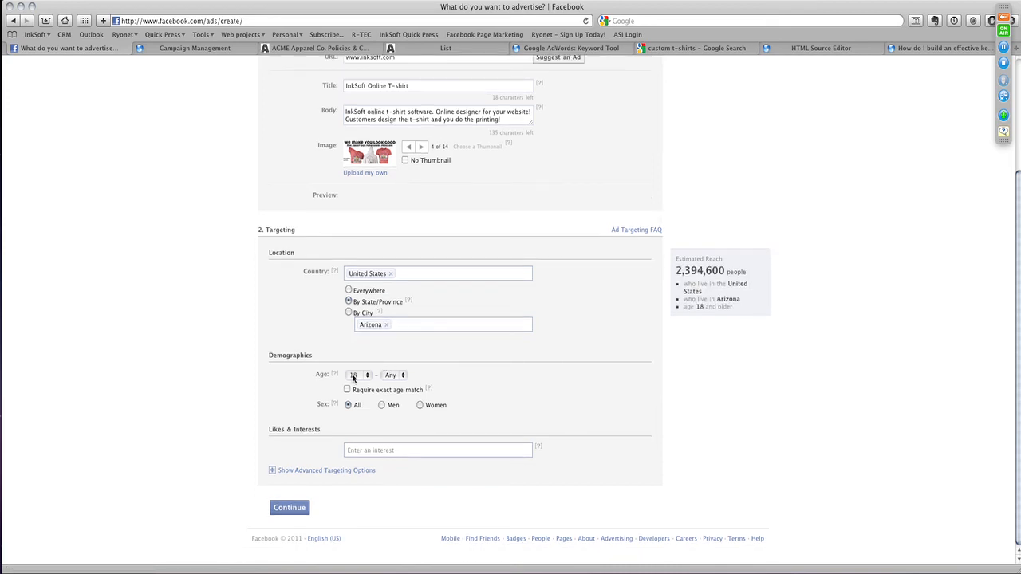
click(355, 376)
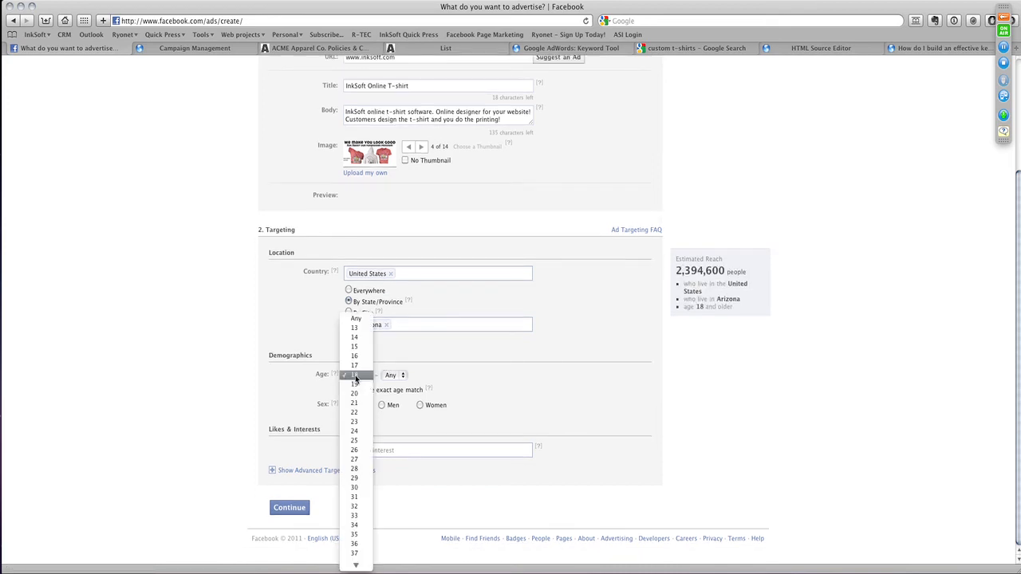
click(354, 336)
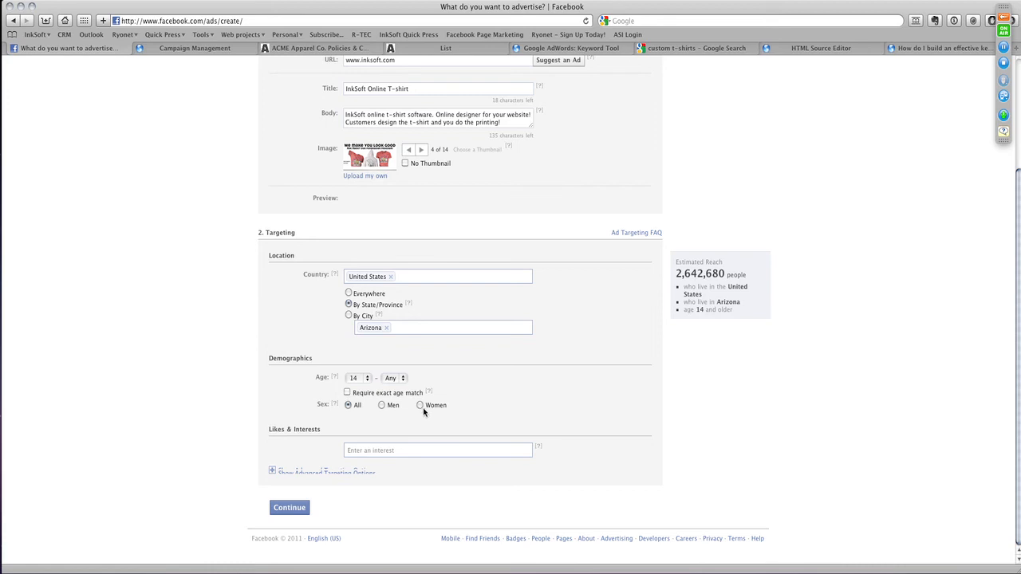
- Add the interests Christian and I Am Proud Be Christian, and continue to the campaign and pricing section
click(387, 450)
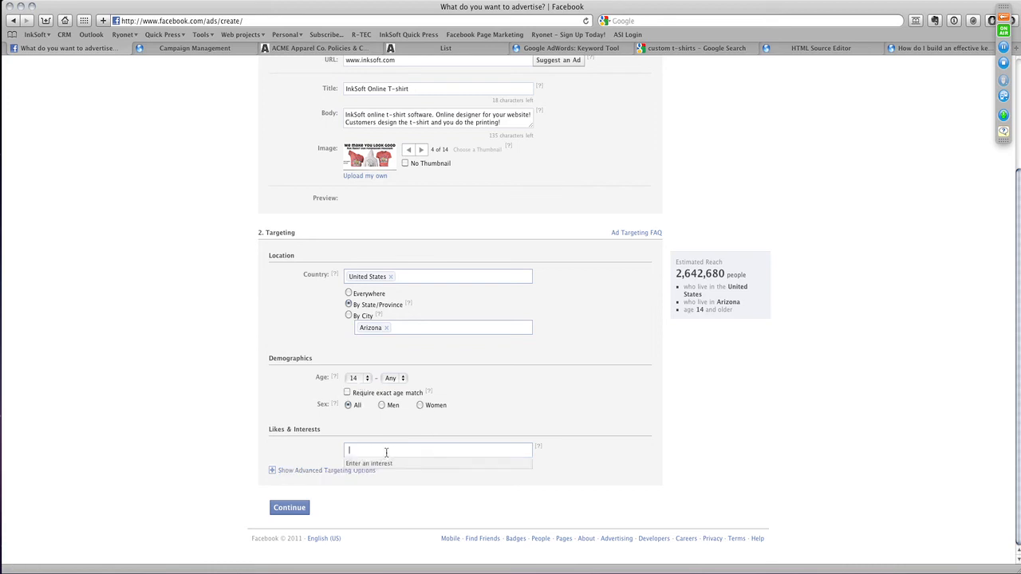
click(544, 388)
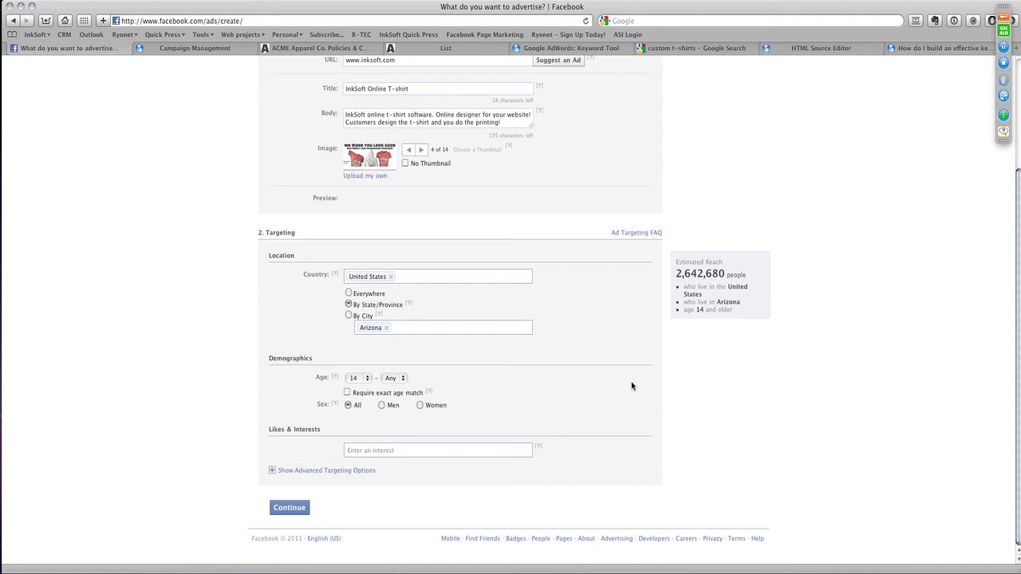
click(391, 453)
text(christian)
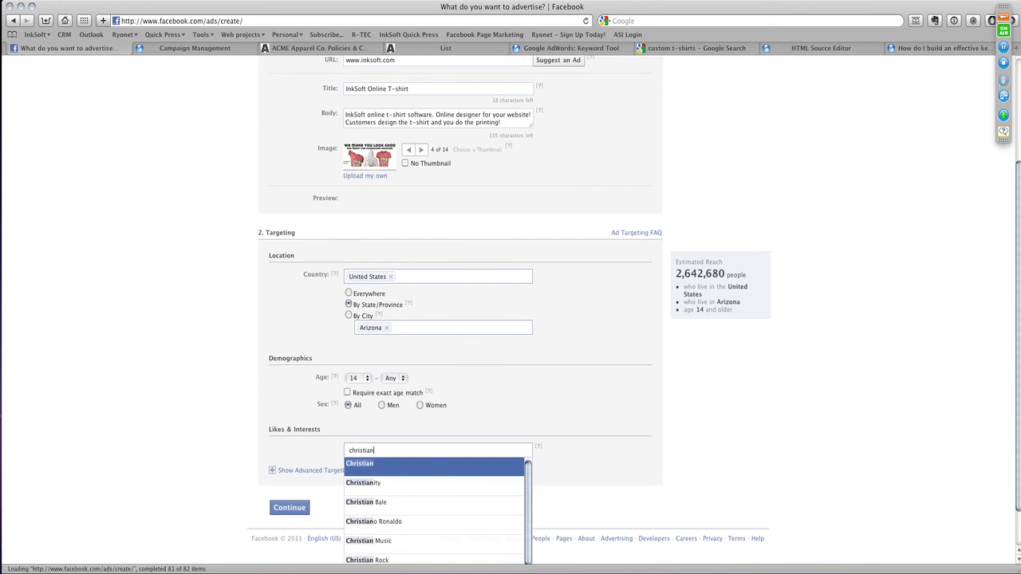
key(Return)
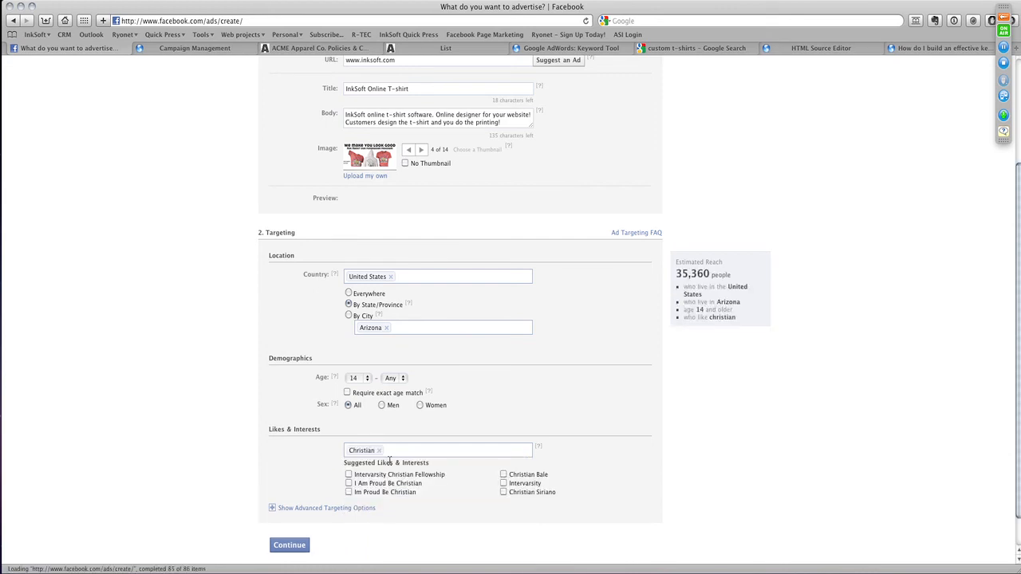
click(349, 485)
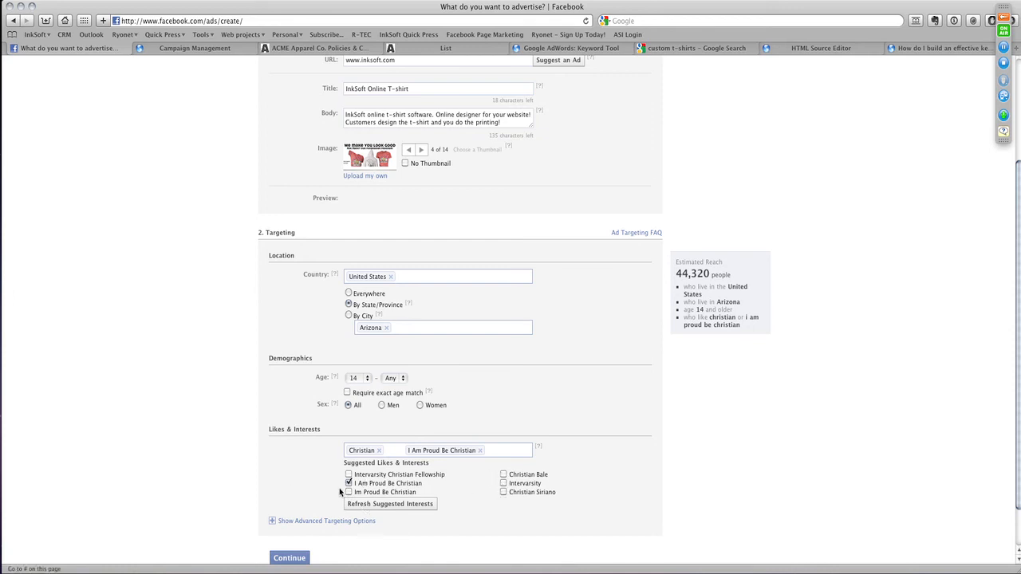
scroll(315, 485, down, 2)
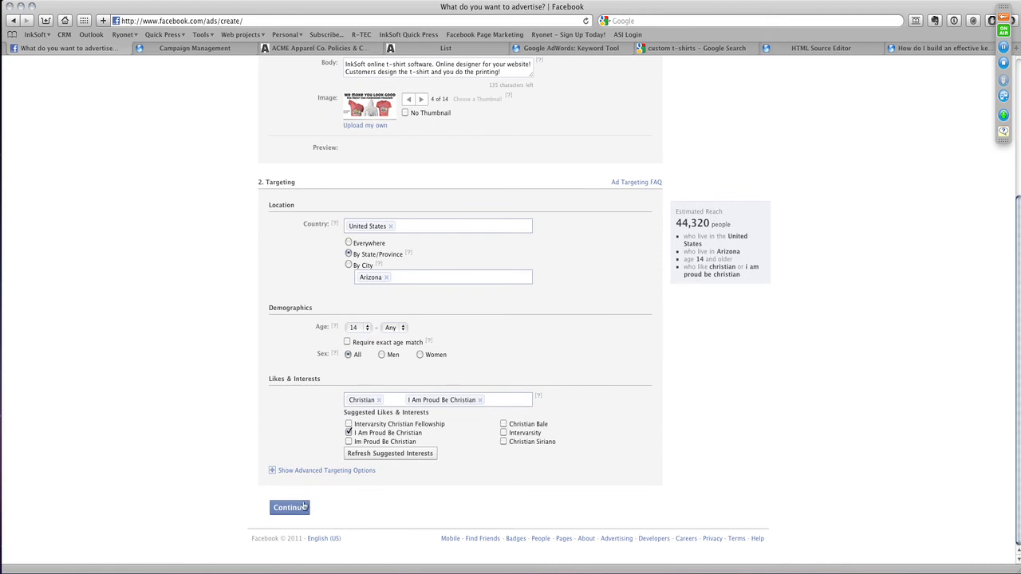
click(303, 507)
scroll(562, 392, down, 5)
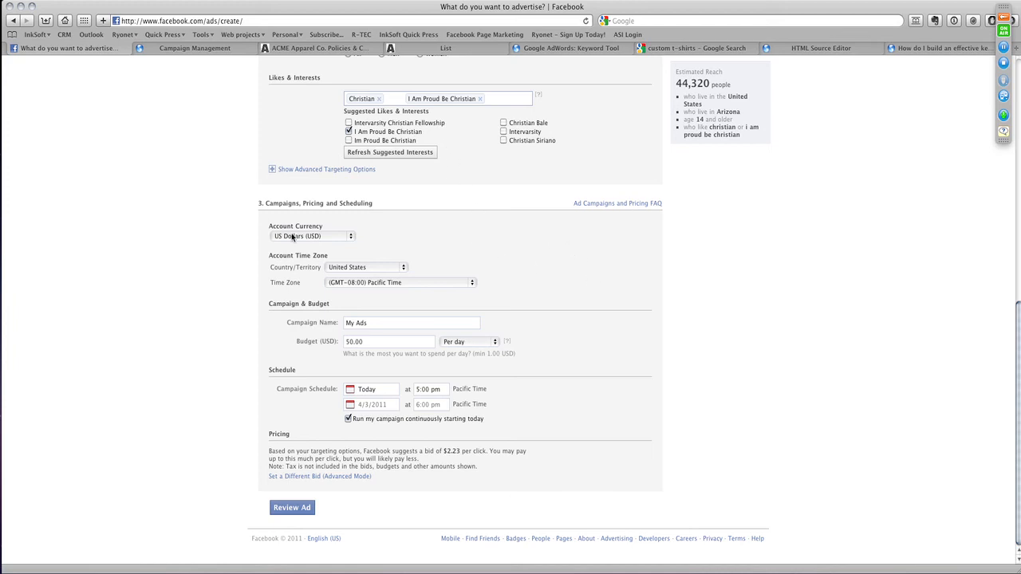
- Examine the advanced targeting options and the account currency choices, keeping US Dollars
click(311, 170)
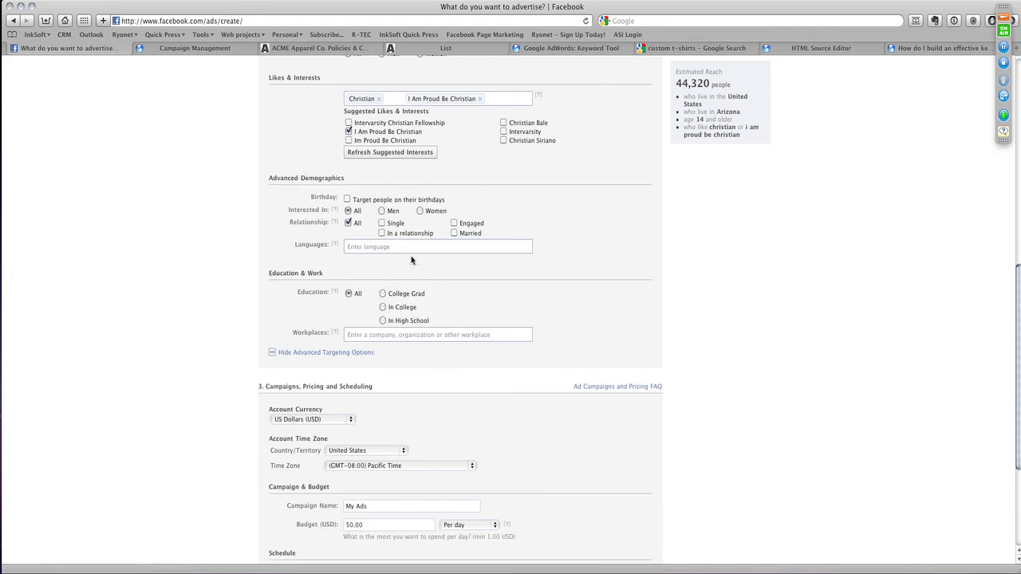
click(372, 246)
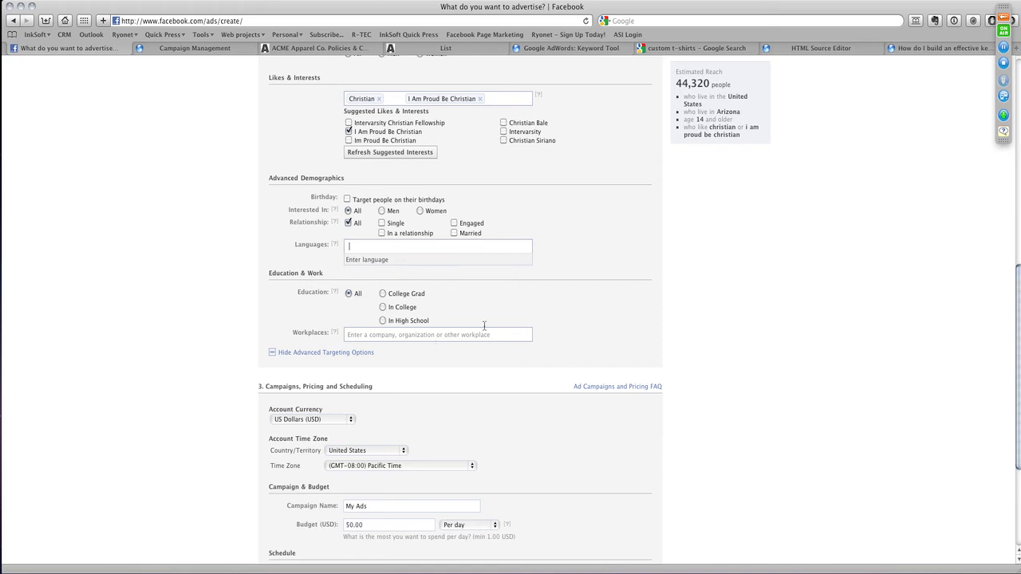
click(346, 354)
click(330, 239)
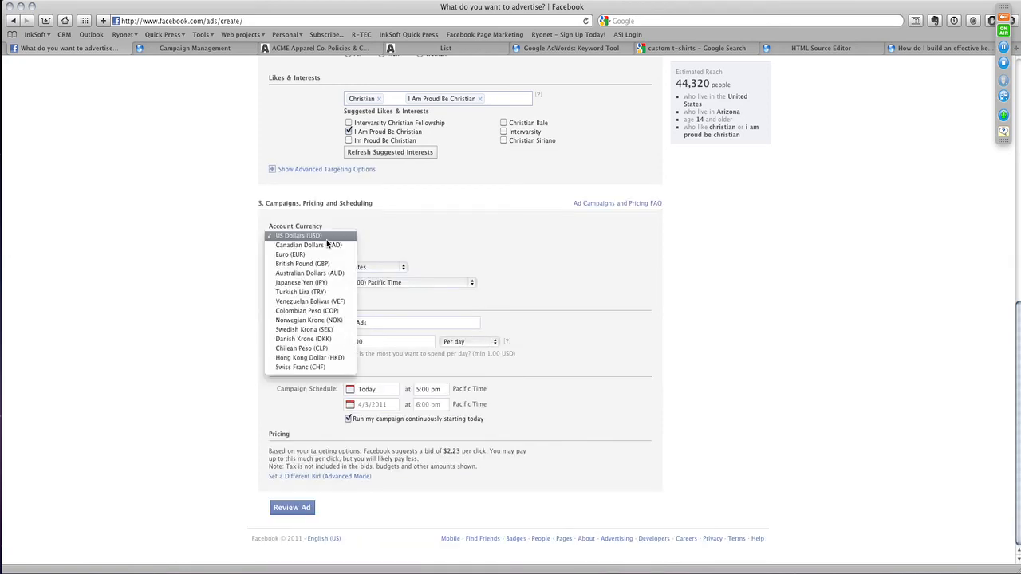
click(432, 233)
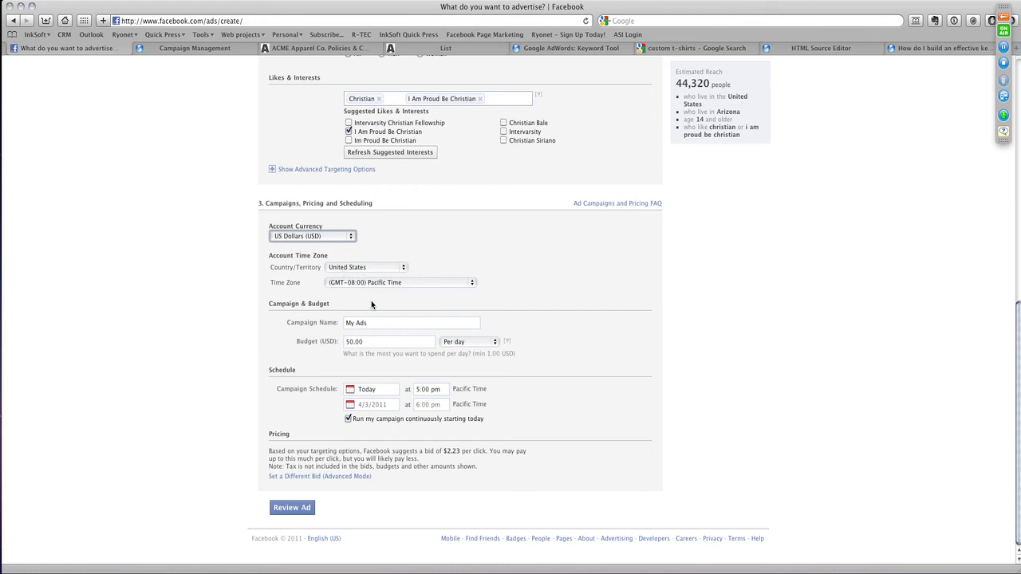
- Name the campaign "Design Studio" and change its budget type to a lifetime budget
key(Tab)
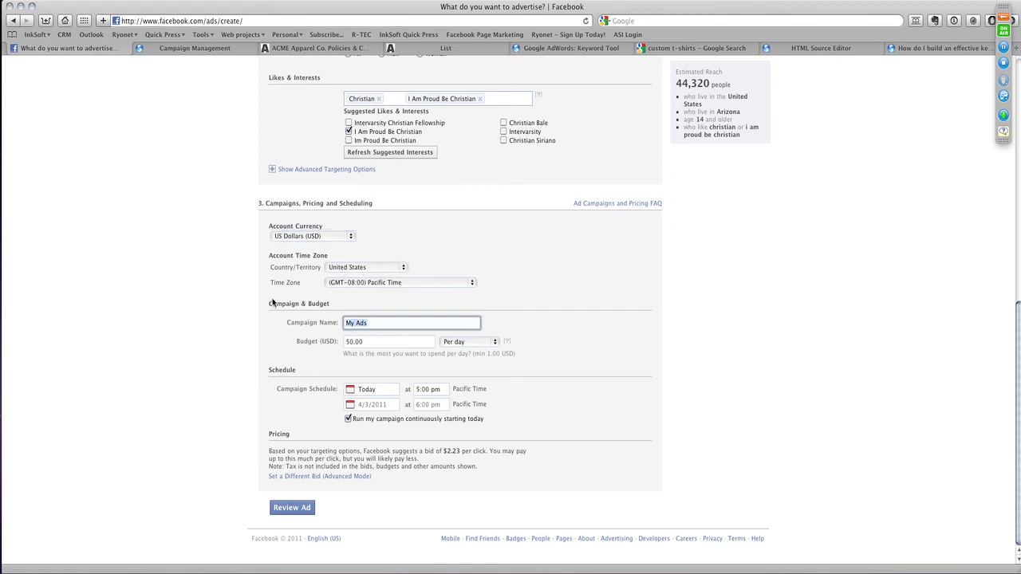
text(Design Stud)
key(BackSpace)
key(BackSpace)
text(id)
key(BackSpace)
key(BackSpace)
text(d)
key(BackSpace)
text(udio)
click(454, 343)
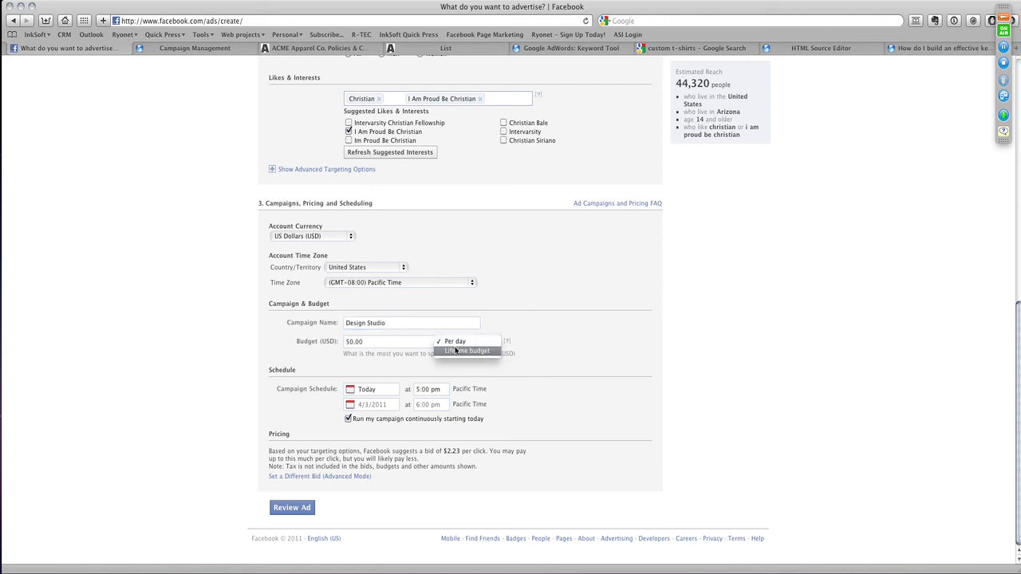
click(456, 351)
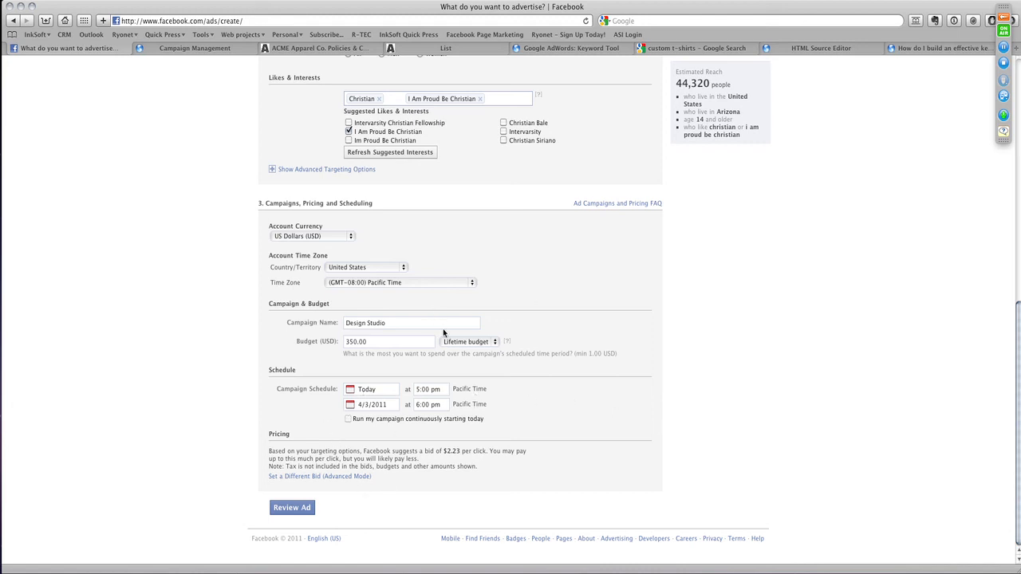
- Switch the ad's pricing to the advanced mode for setting a different bid
click(332, 477)
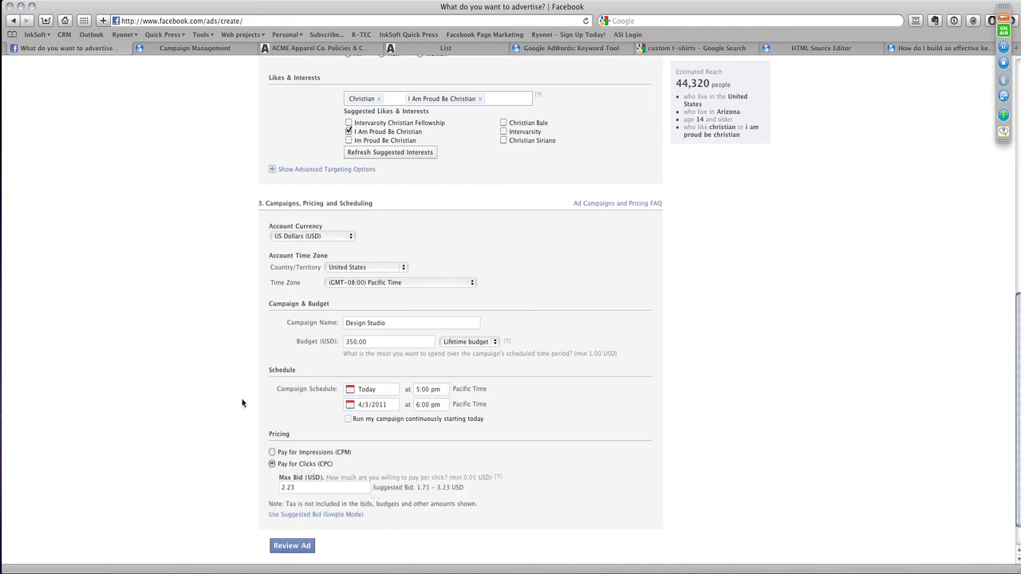
scroll(241, 402, down, 1)
scroll(241, 401, down, 1)
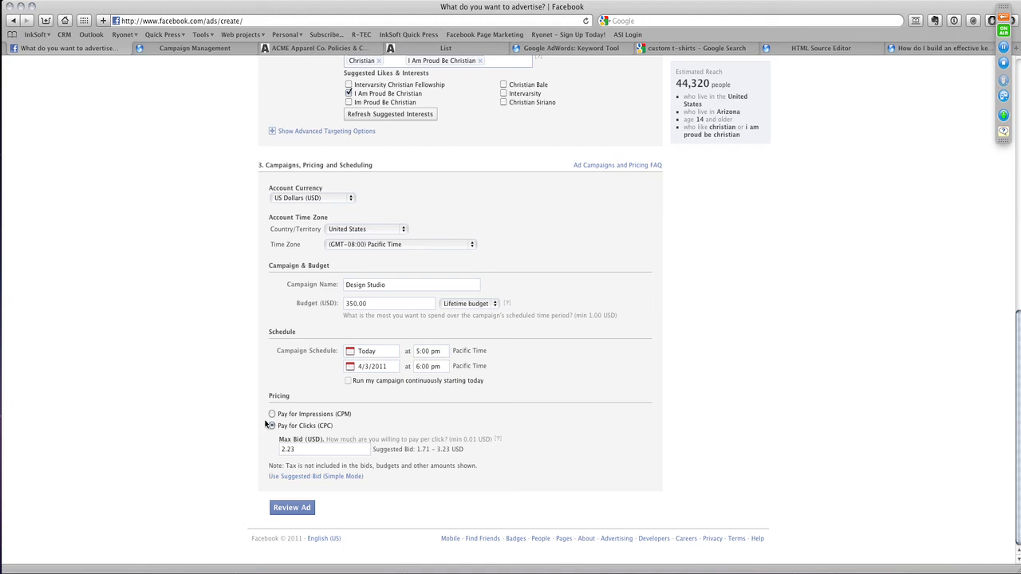
- Try paying for impressions (CPM) with a max bid of 0.76 USD
click(272, 414)
click(293, 450)
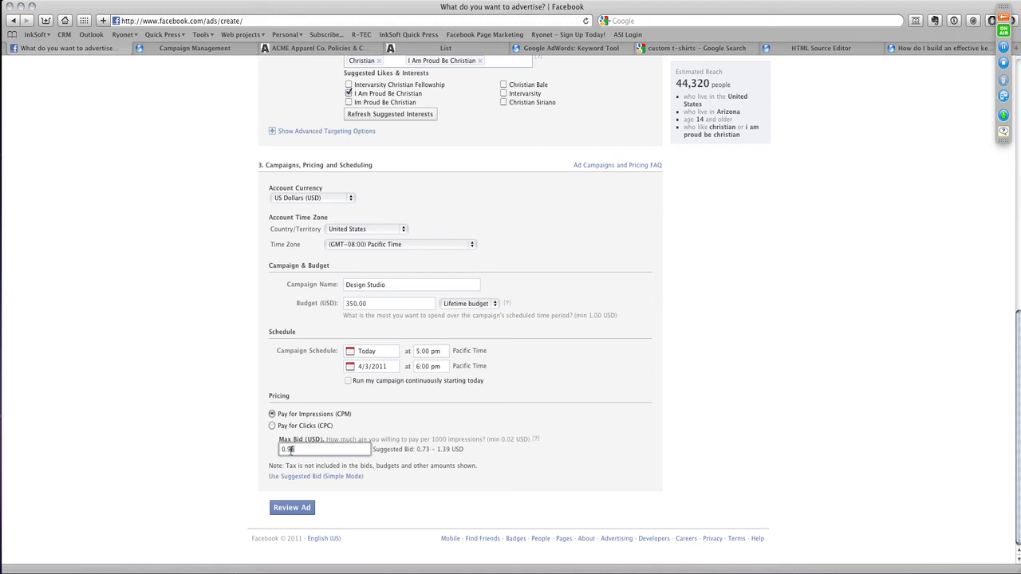
double_click(290, 450)
text(76)
- Set the pricing to Pay for Clicks (CPC) with a max bid of 1.72 USD, and send the ad to review
click(272, 426)
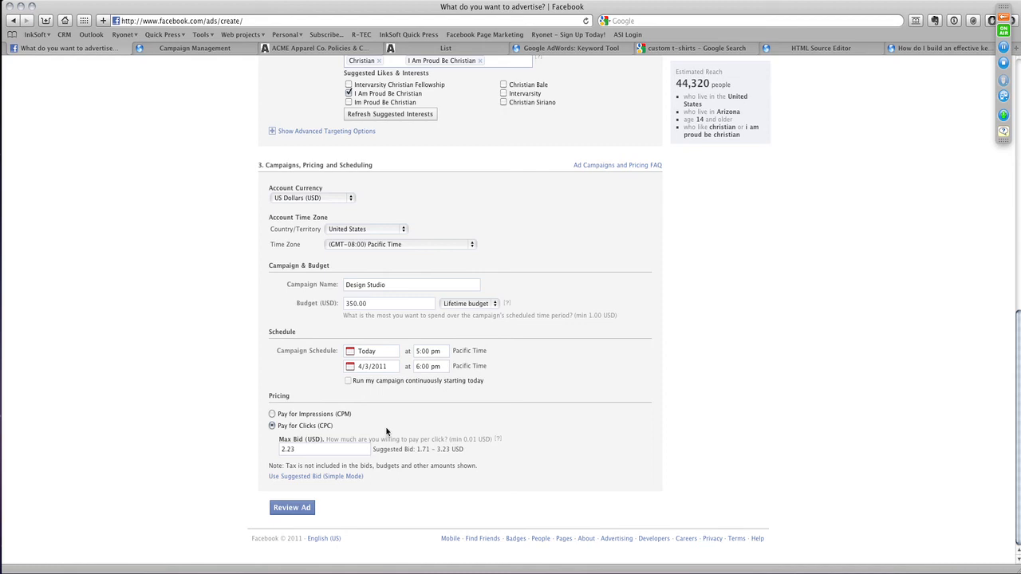
click(330, 449)
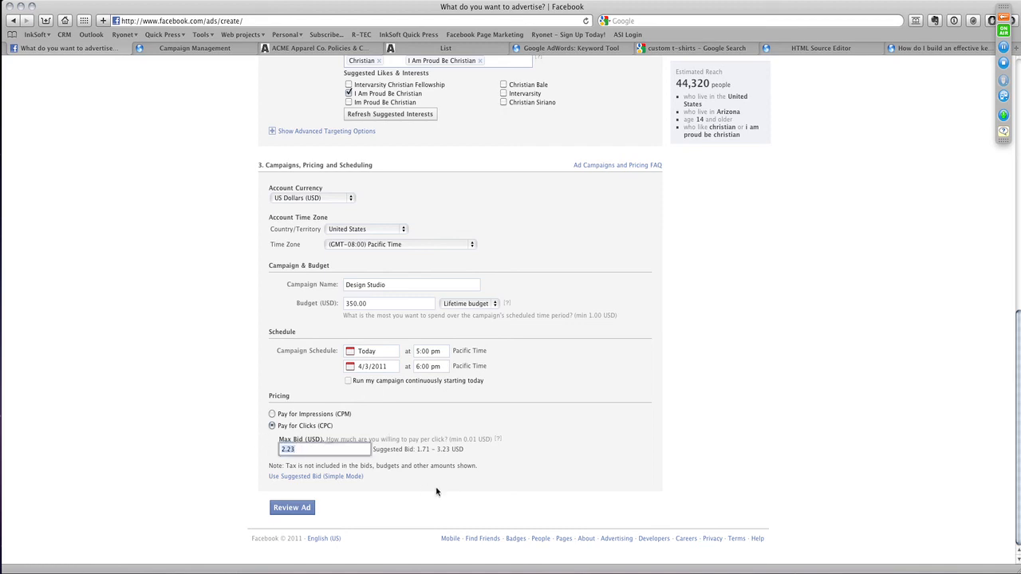
text(1.72)
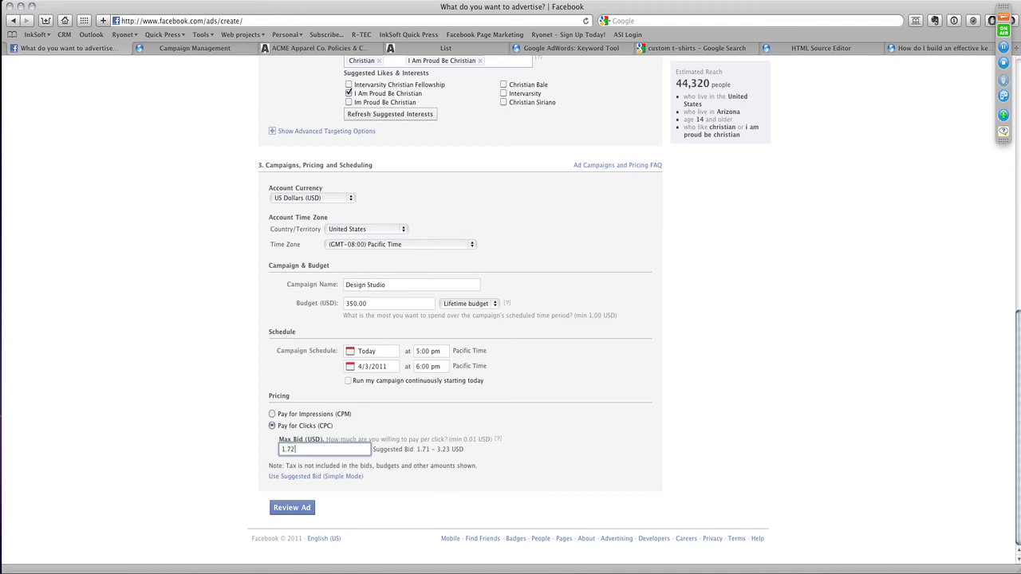
click(500, 430)
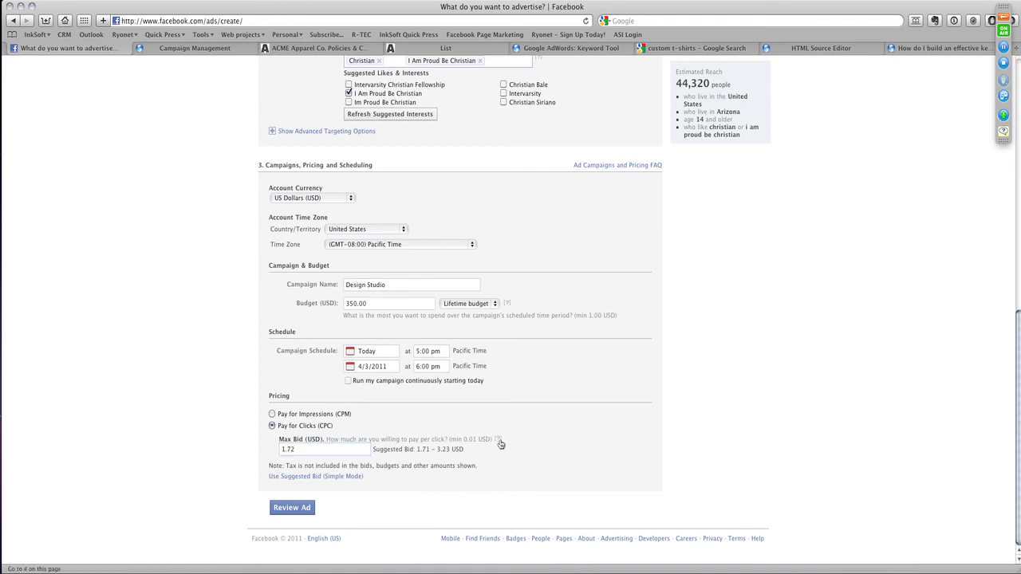
click(292, 508)
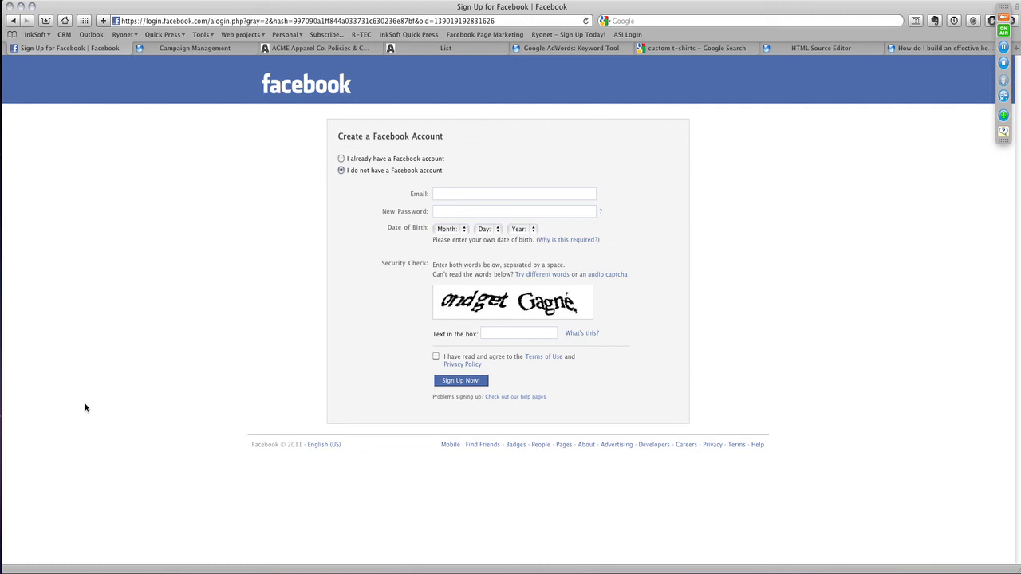
- Return to the ACME Apparel Co. store, open the Maid of Honor product under Rhinestone T Shirts, and bring up its SEO meta tags
click(540, 49)
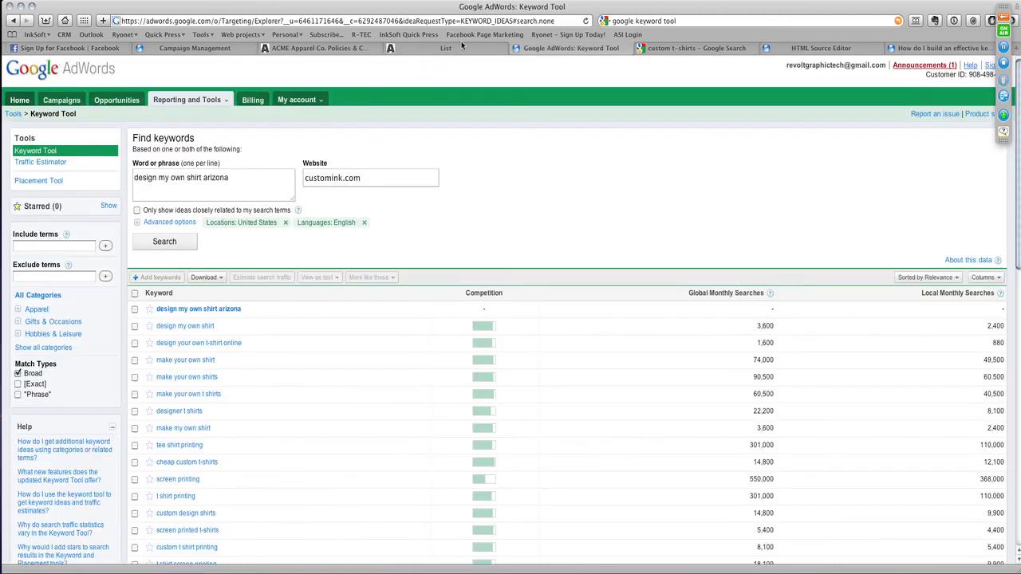
click(452, 48)
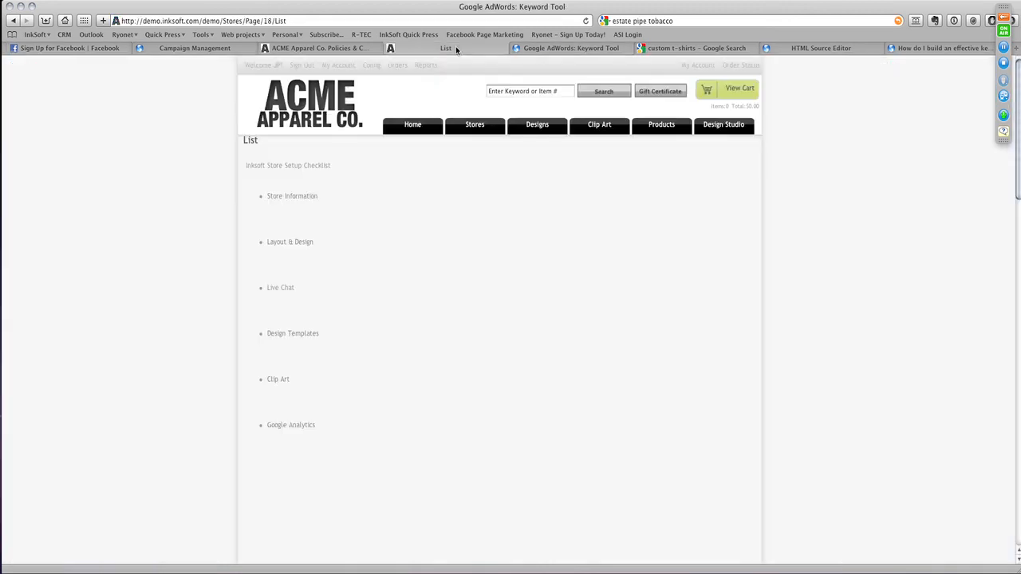
click(589, 127)
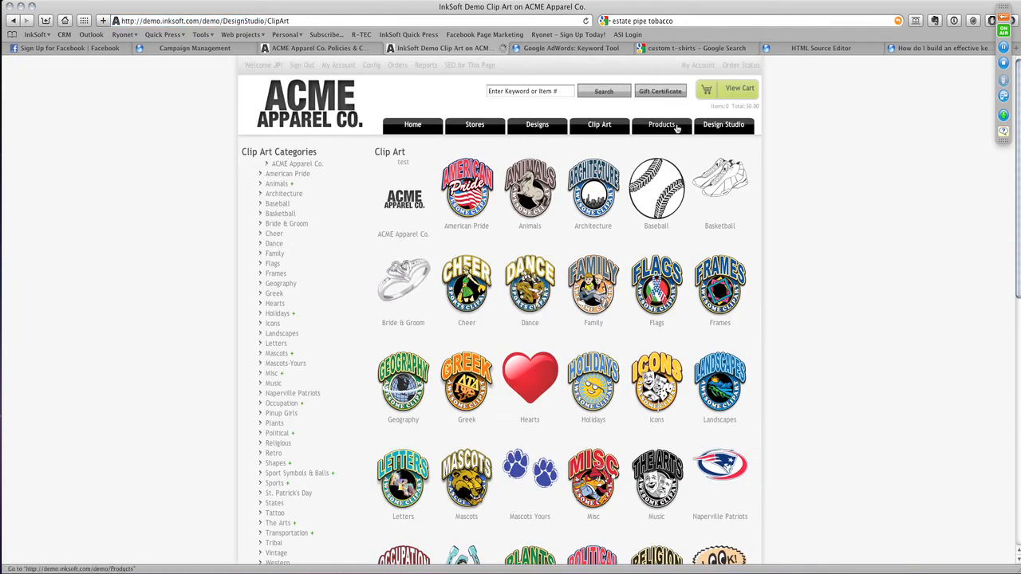
click(661, 124)
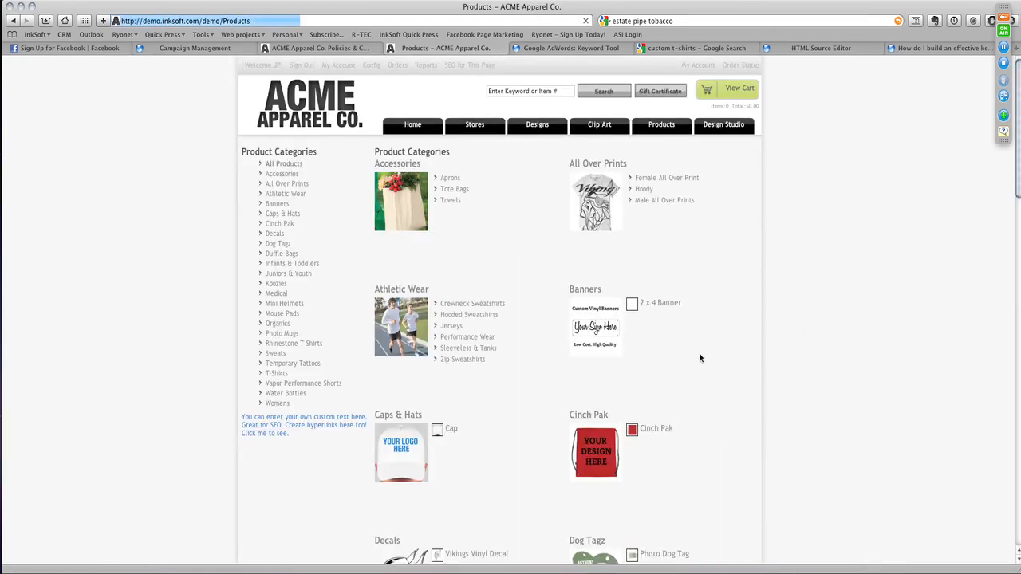
scroll(766, 356, down, 10)
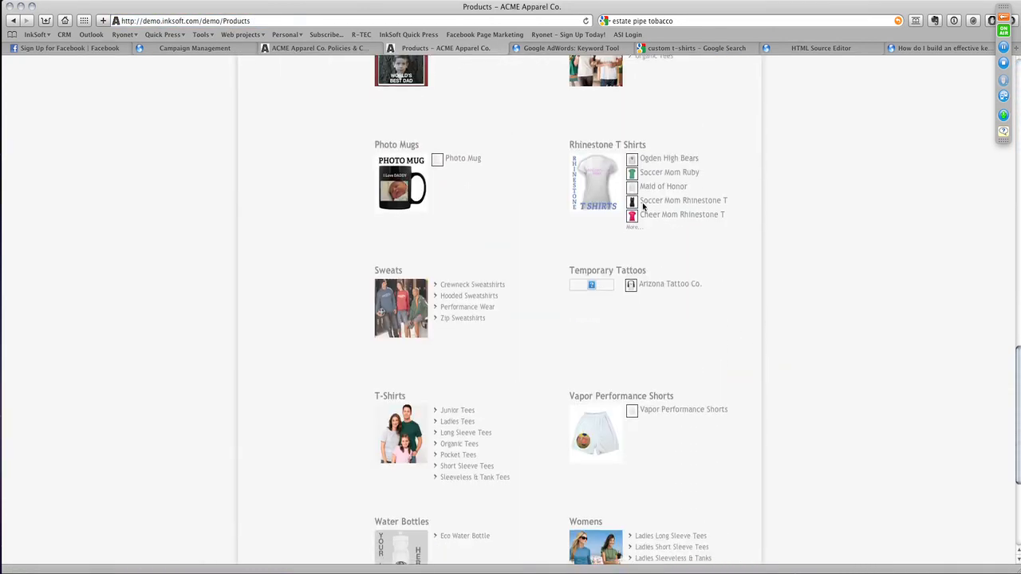
click(643, 186)
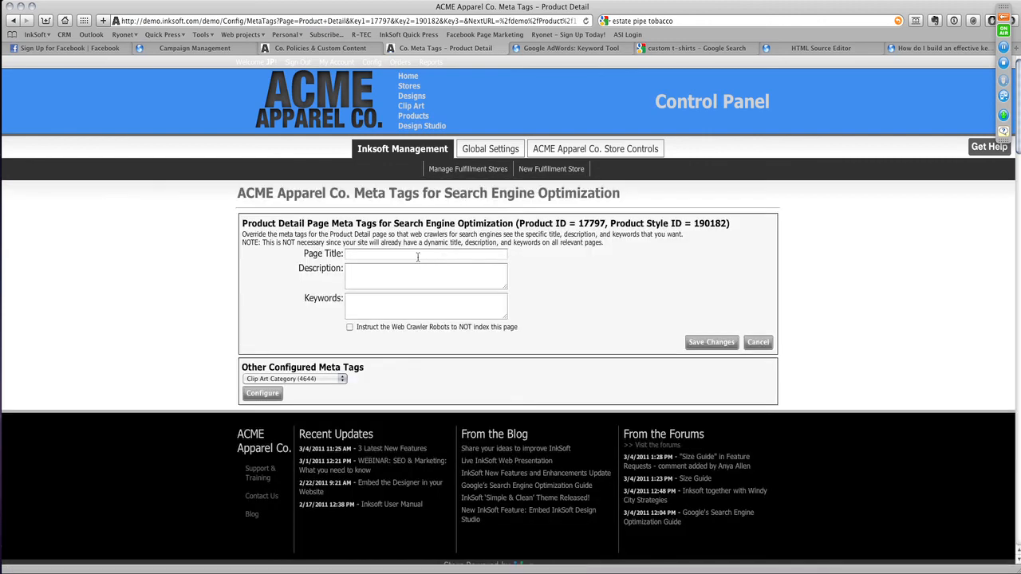
- Set the product page's meta title to "Maid of honor rhinestone t shirts"
click(416, 256)
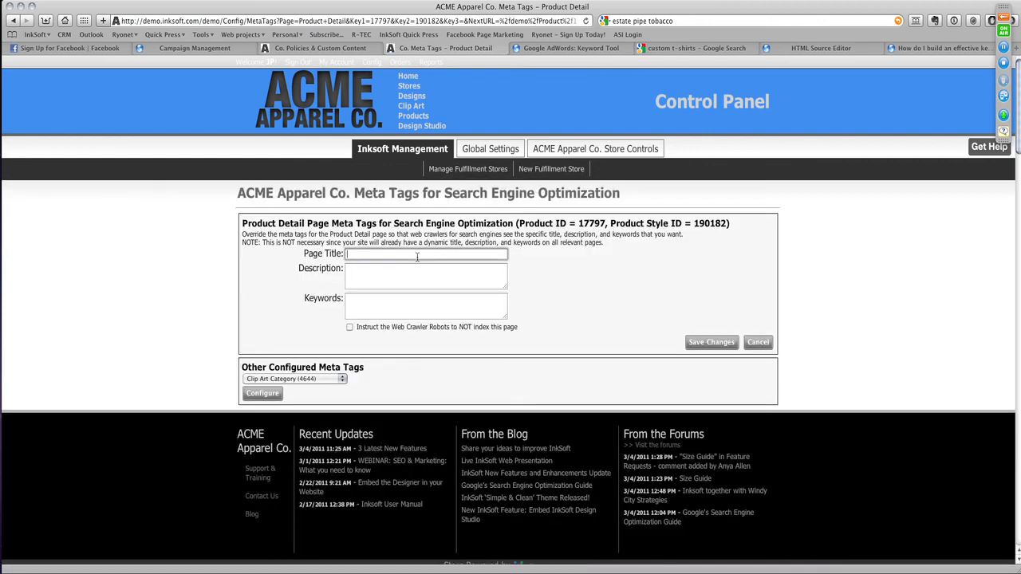
text(Maid of honor rhinestone t shirts)
- Enter the meta description "Cheap maid of honor t shirts rhinestones screen printing" and save the meta tag changes
click(418, 279)
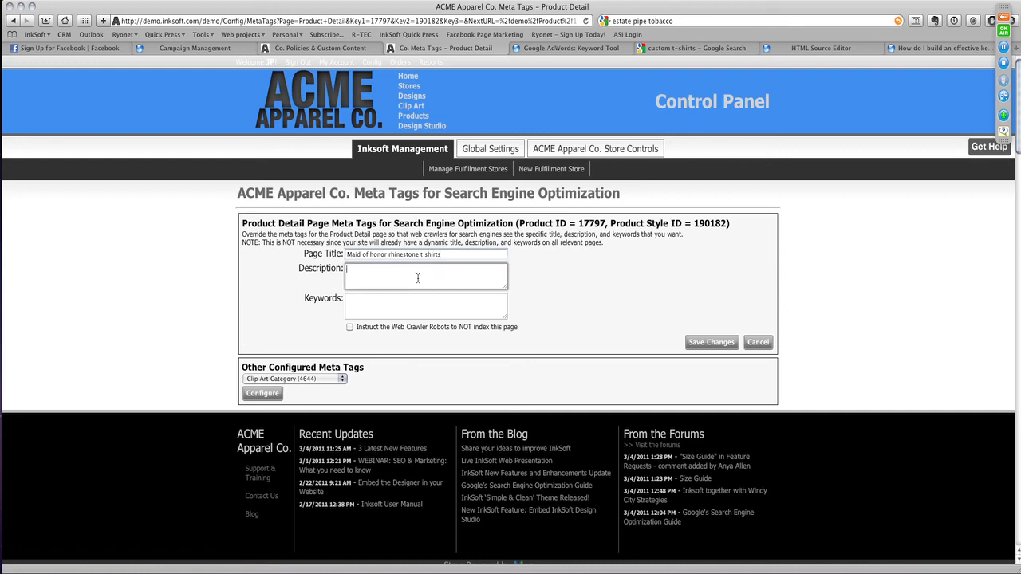
text(Cheap maid of honor t shirts rhinestones screen printing)
click(711, 342)
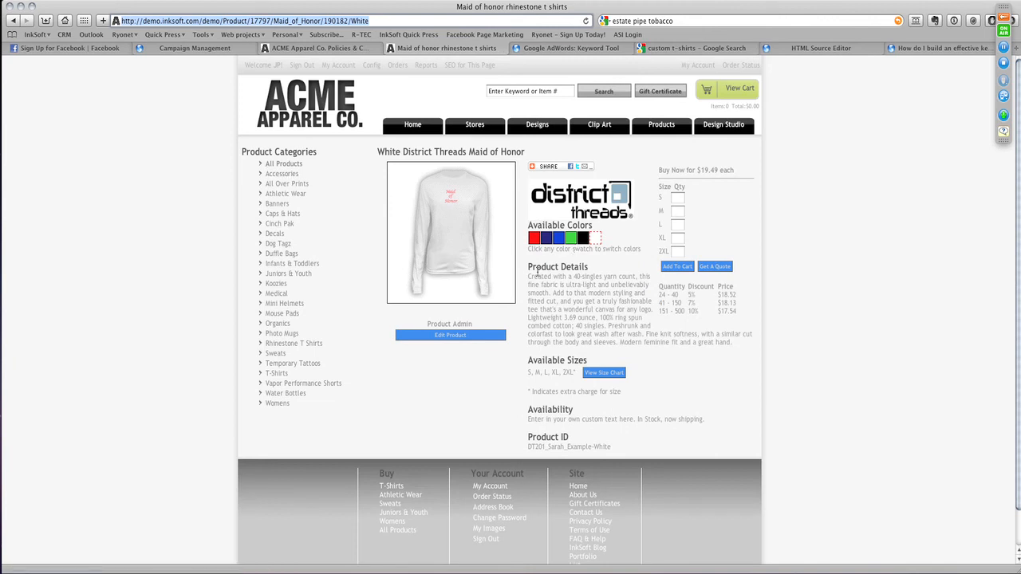
- Examine the Product Details text on the Maid of Honor product page by highlighting the full description
drag(528, 276, 616, 326)
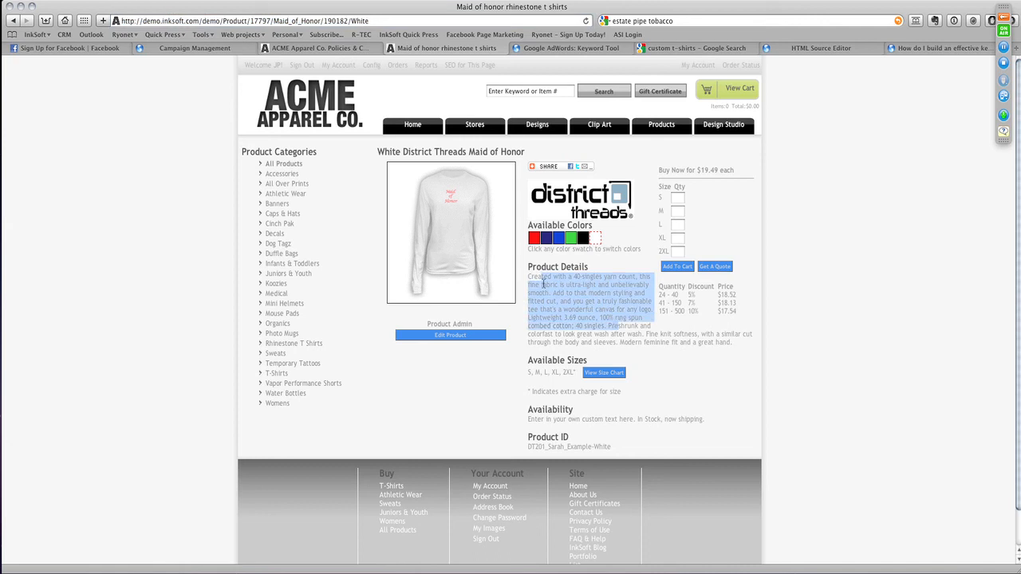
drag(529, 279, 746, 351)
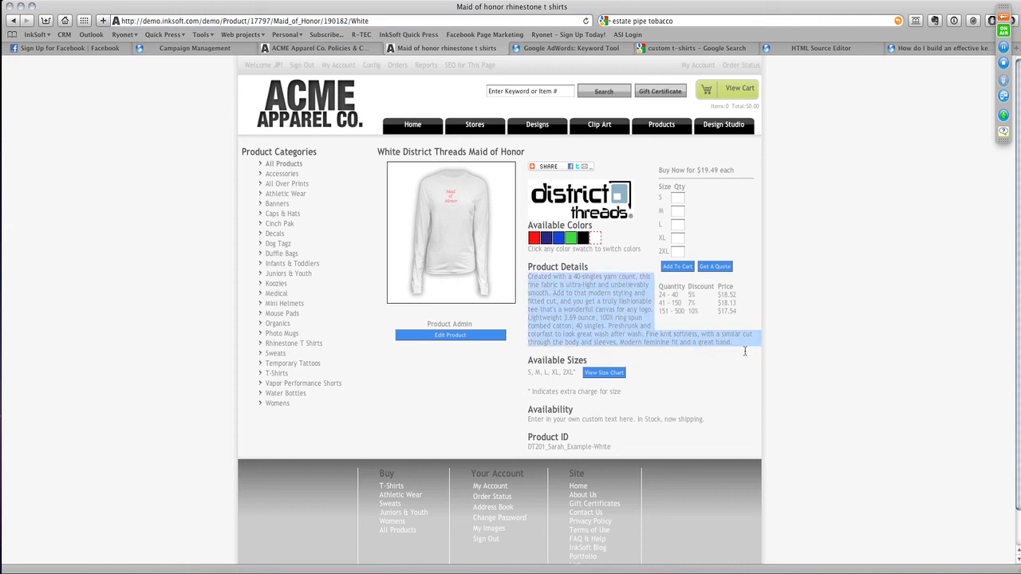
click(529, 279)
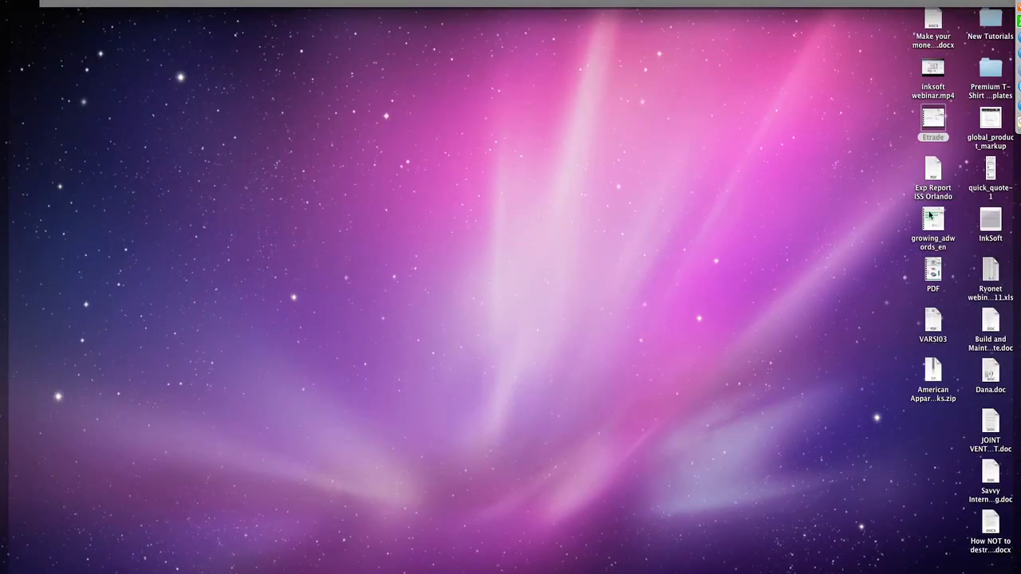
- Open the growing_adwords_en guide from the desktop in the PDF viewer and go back to its opening pages
double_click(932, 217)
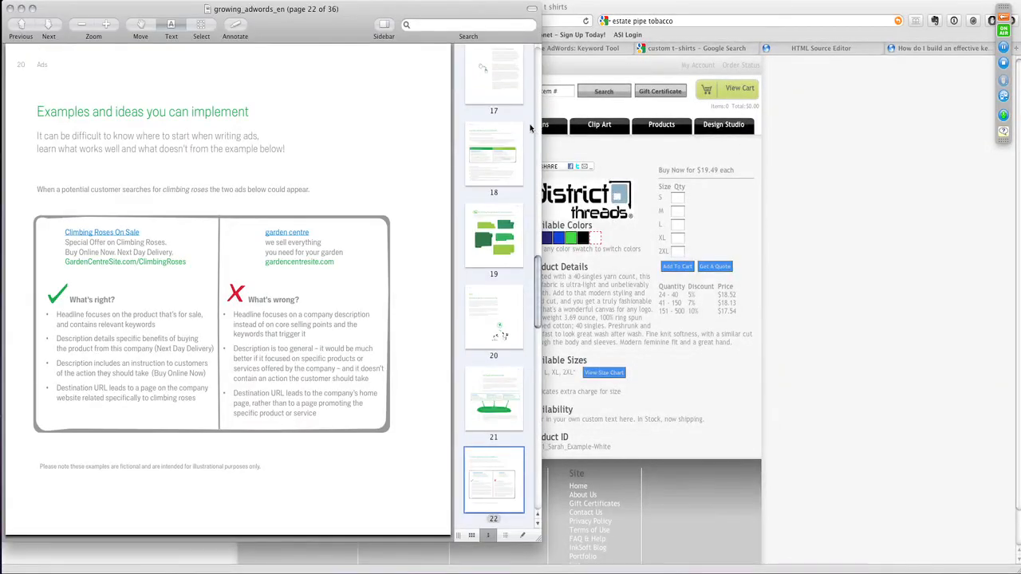
key(Up)
key(Up)
key(Up)
scroll(527, 94, up, 10)
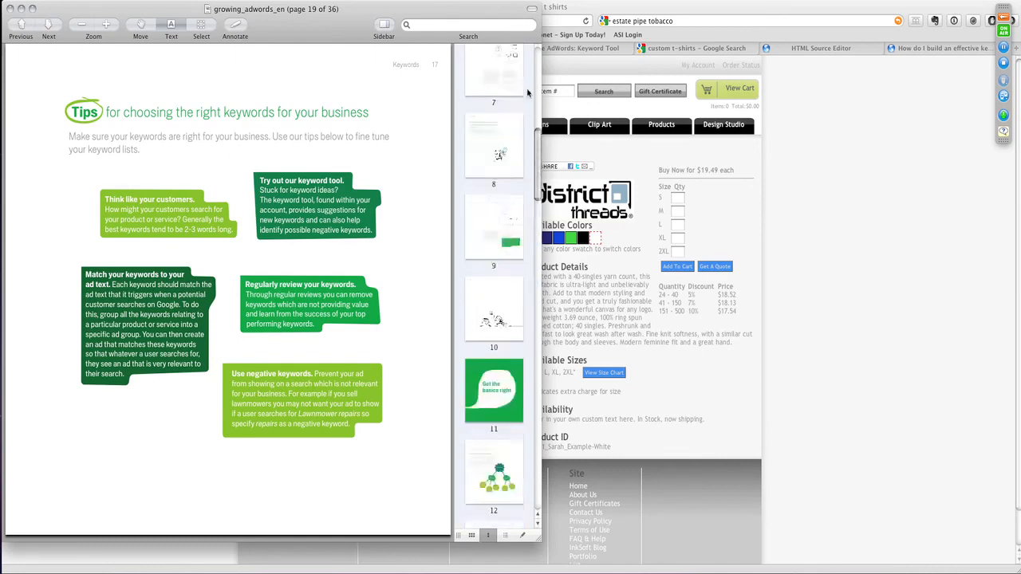
scroll(528, 94, up, 5)
click(501, 95)
click(498, 177)
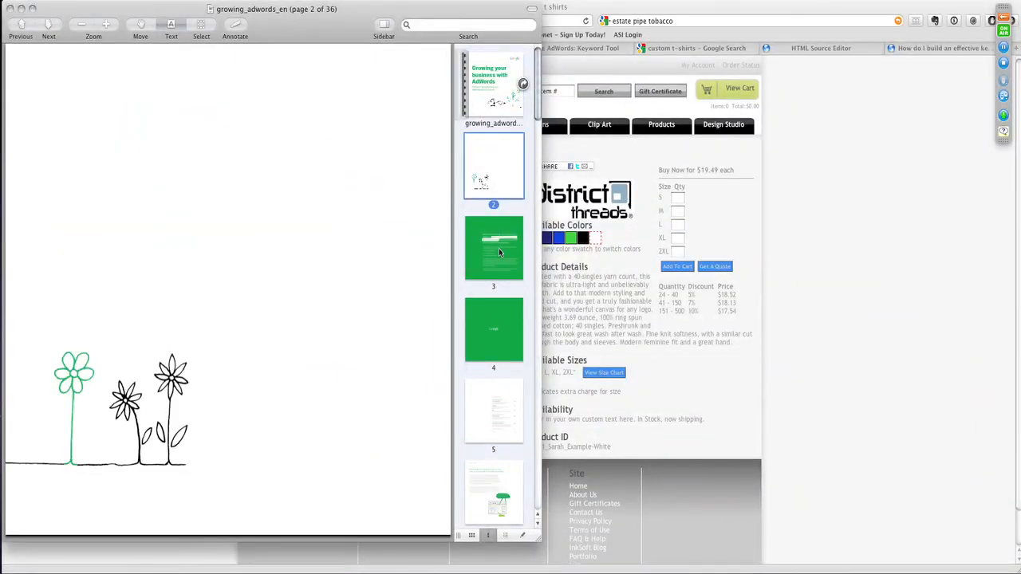
- Review the guide's welcome, contents, AdWords essentials and account structure pages, and close the document
click(500, 252)
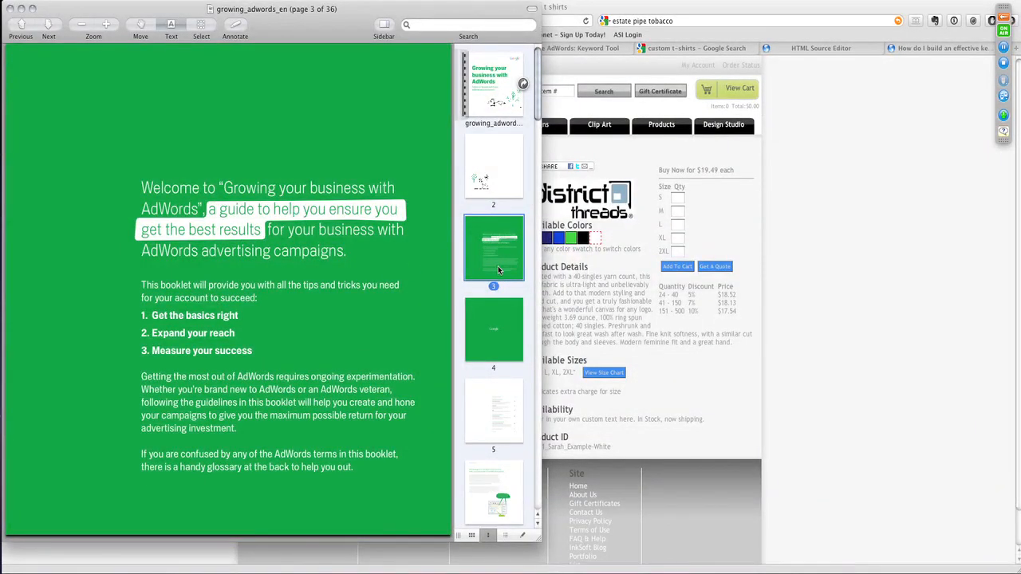
click(509, 343)
click(507, 397)
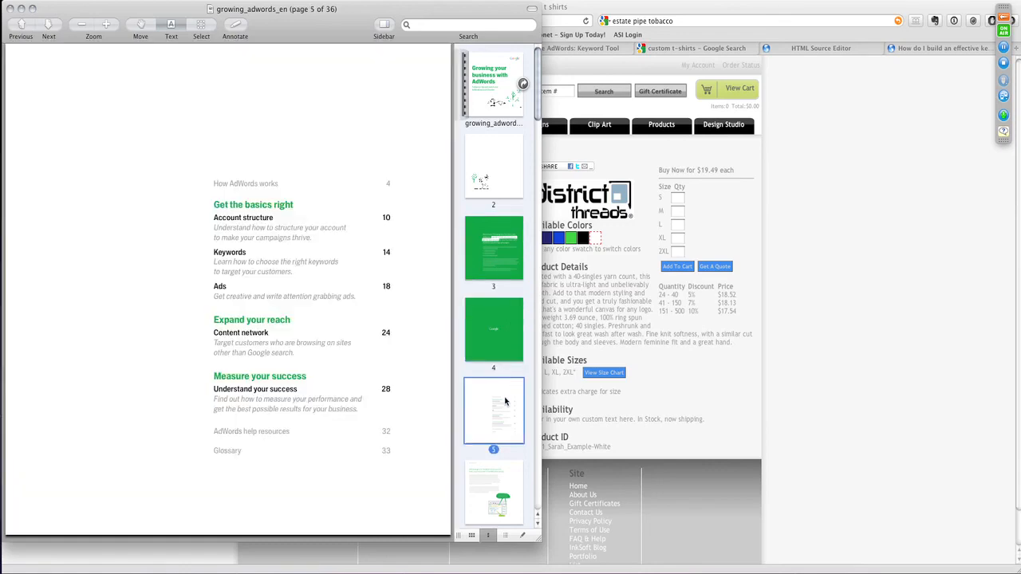
click(506, 490)
scroll(498, 415, down, 10)
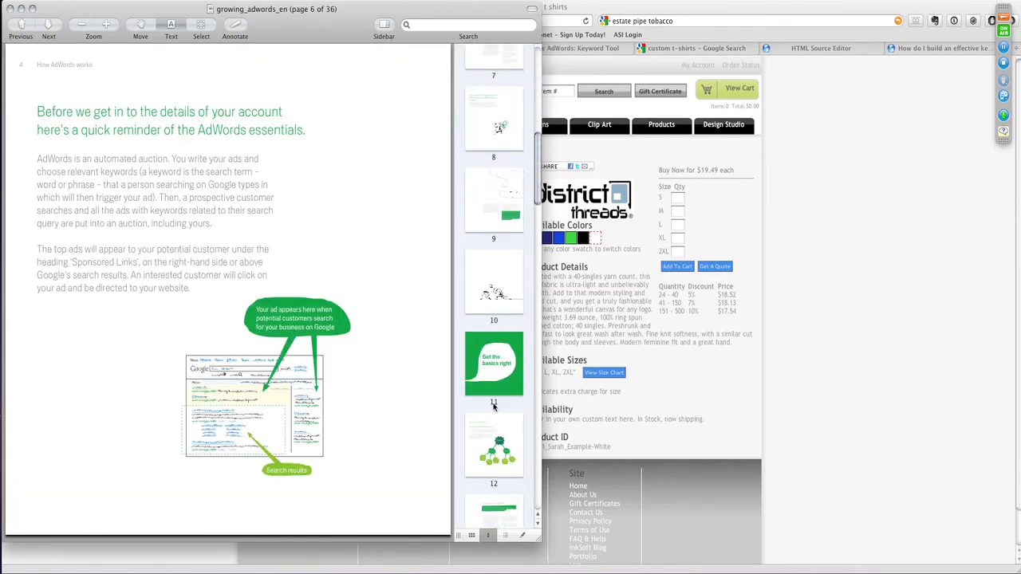
click(504, 450)
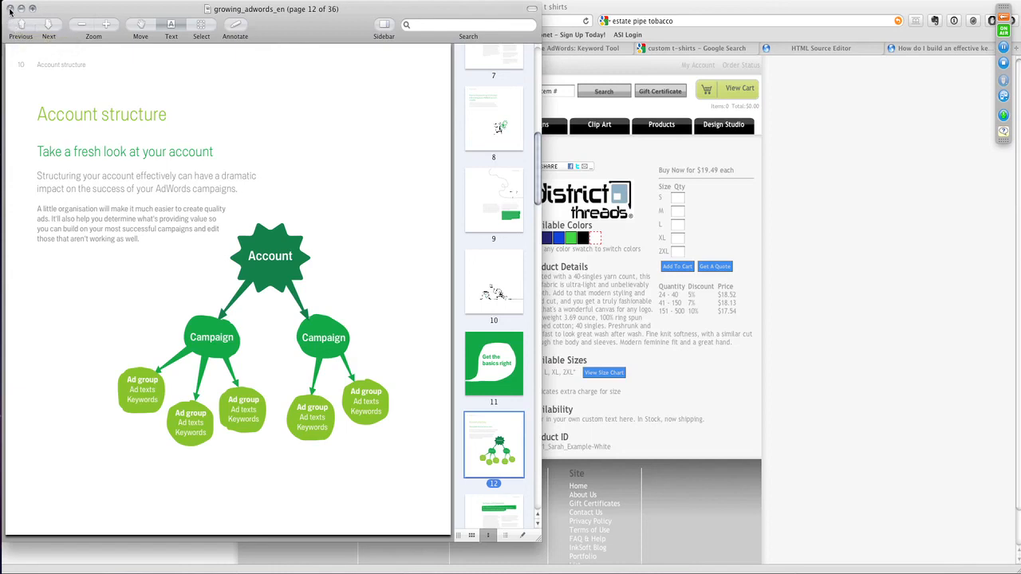
click(10, 9)
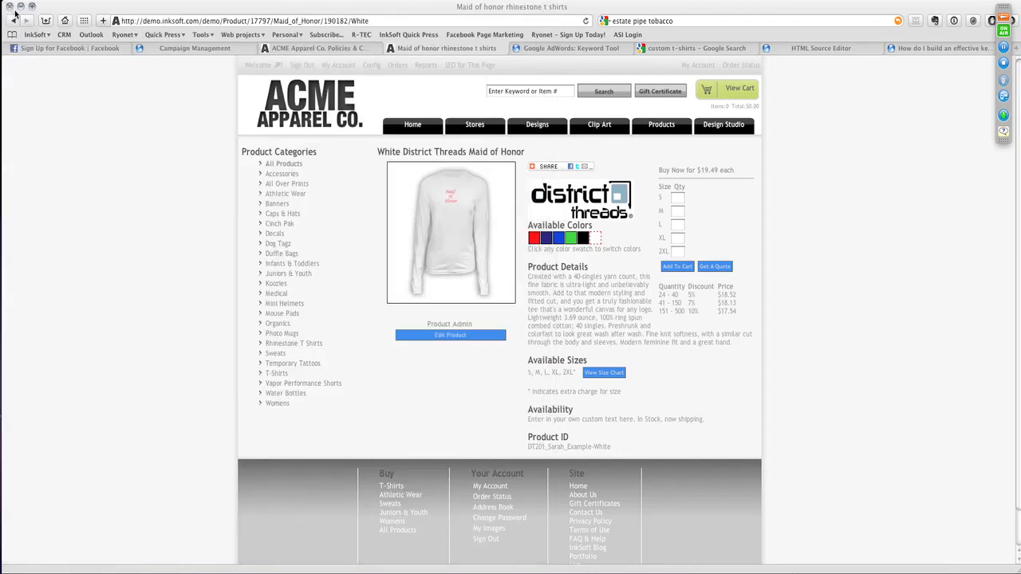
click(661, 0)
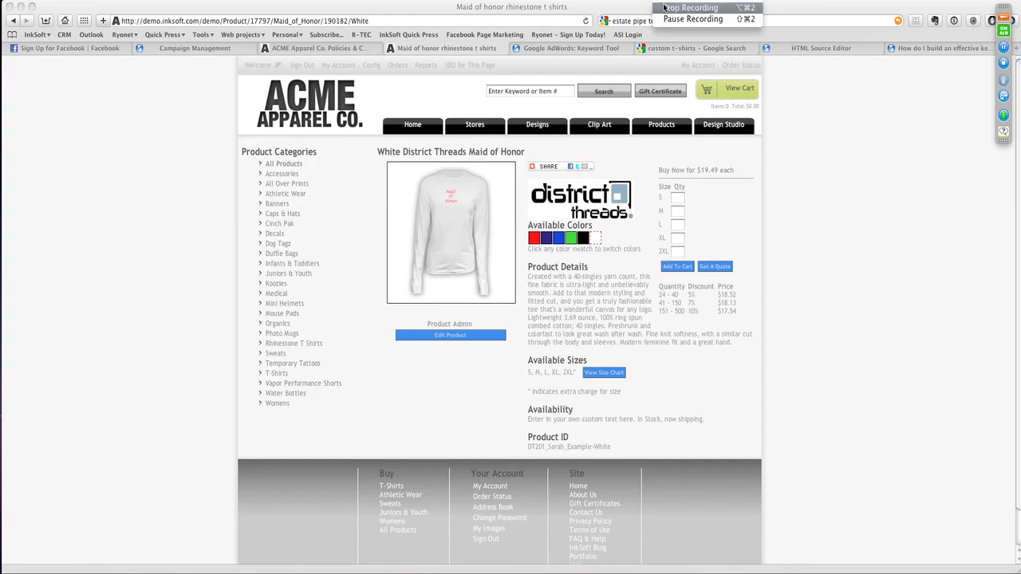